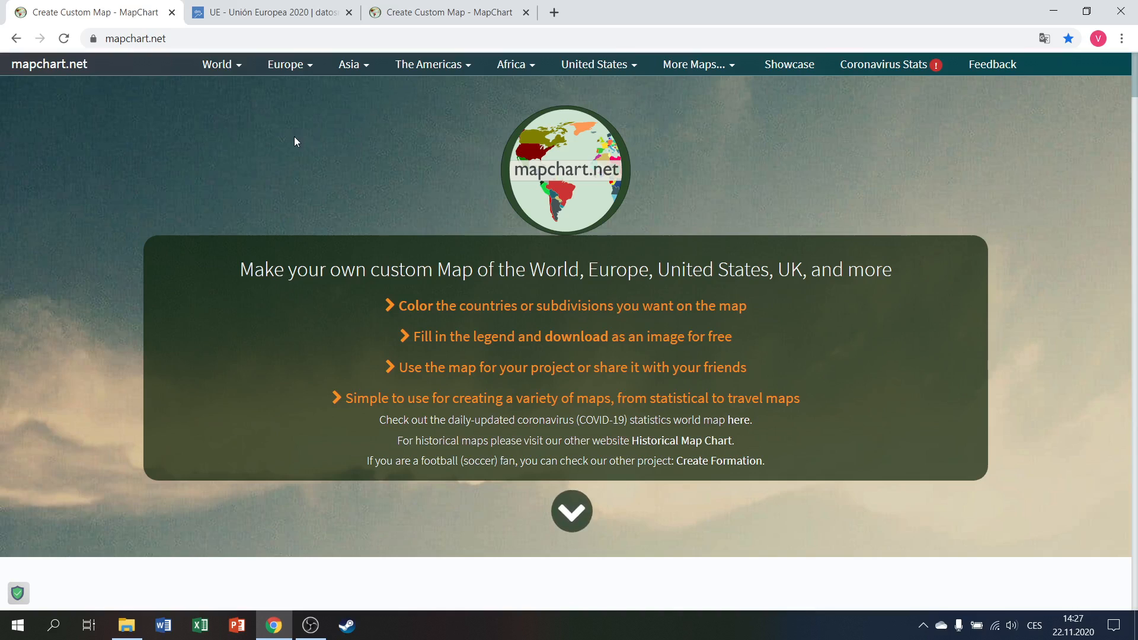
pyautogui.moveTo(290, 67)
pyautogui.click(239, 67)
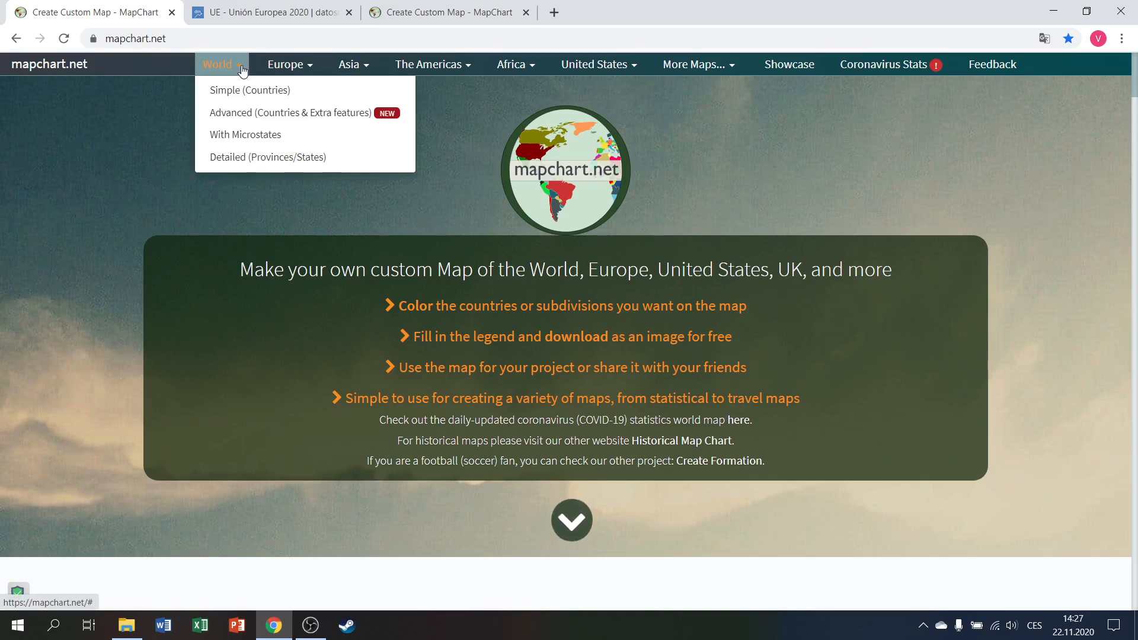
pyautogui.click(464, 123)
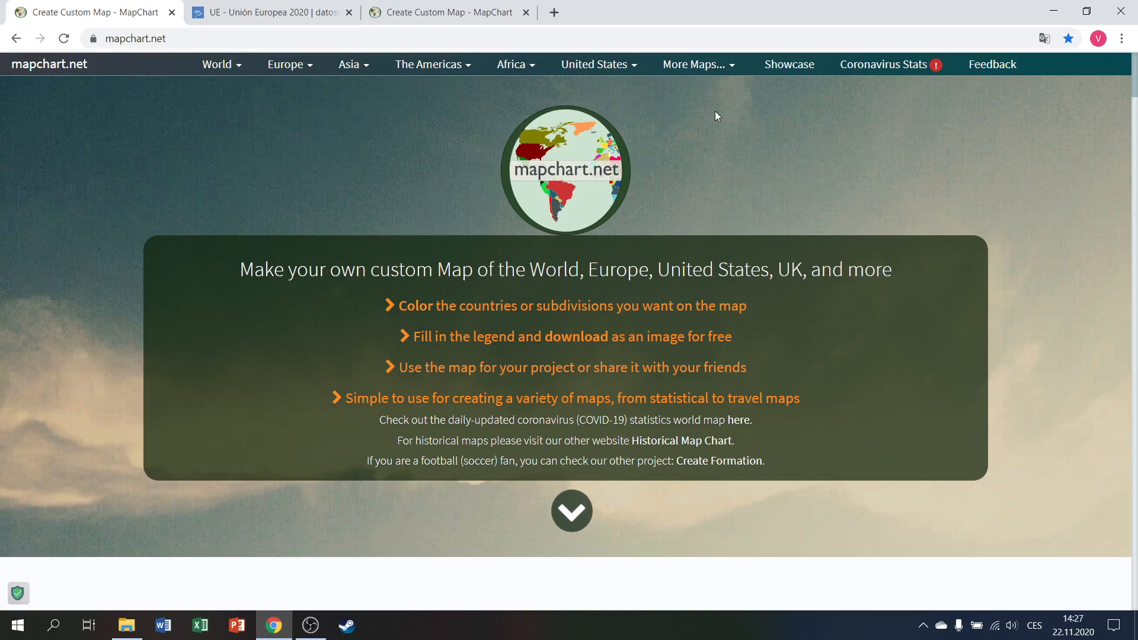
pyautogui.click(729, 66)
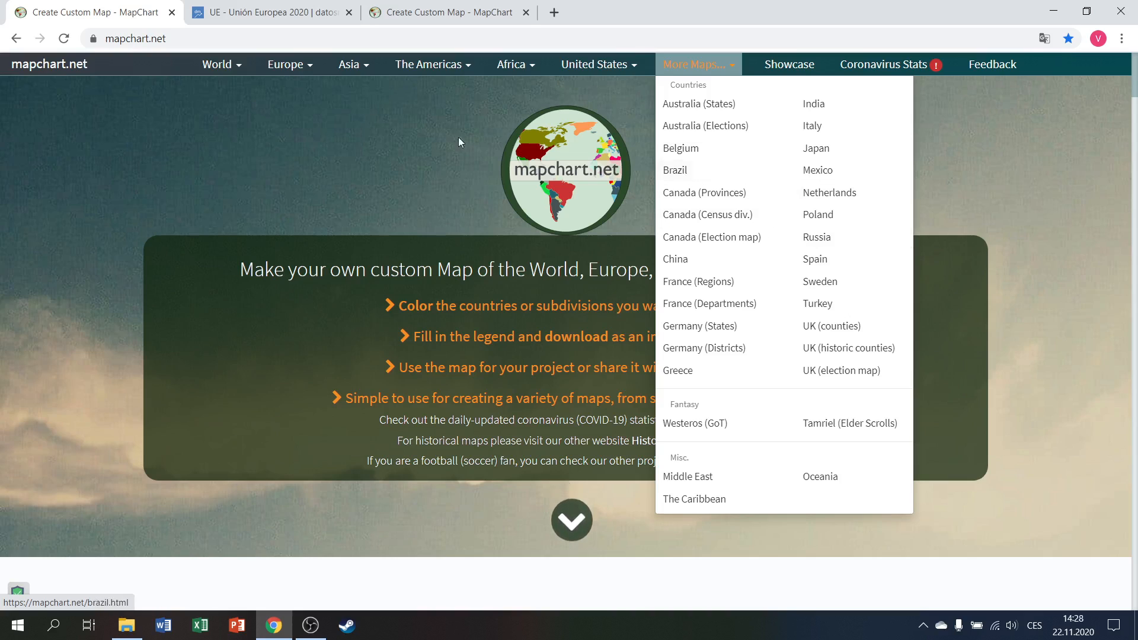
pyautogui.click(417, 137)
# Open the blank Europe map divided by countries.
pyautogui.click(314, 76)
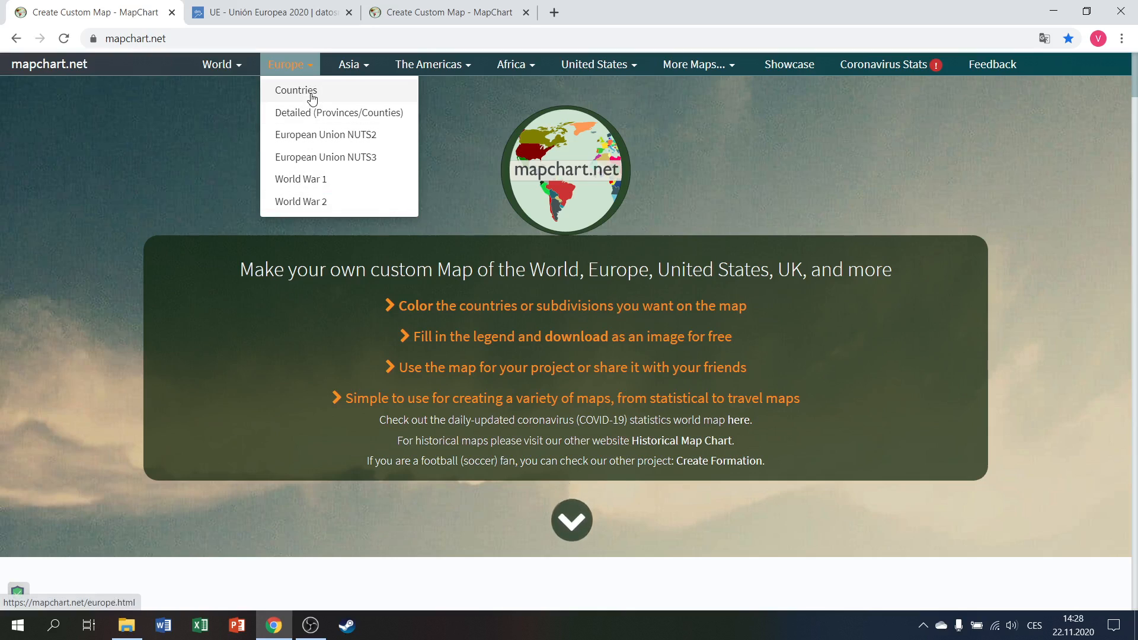
pyautogui.click(312, 95)
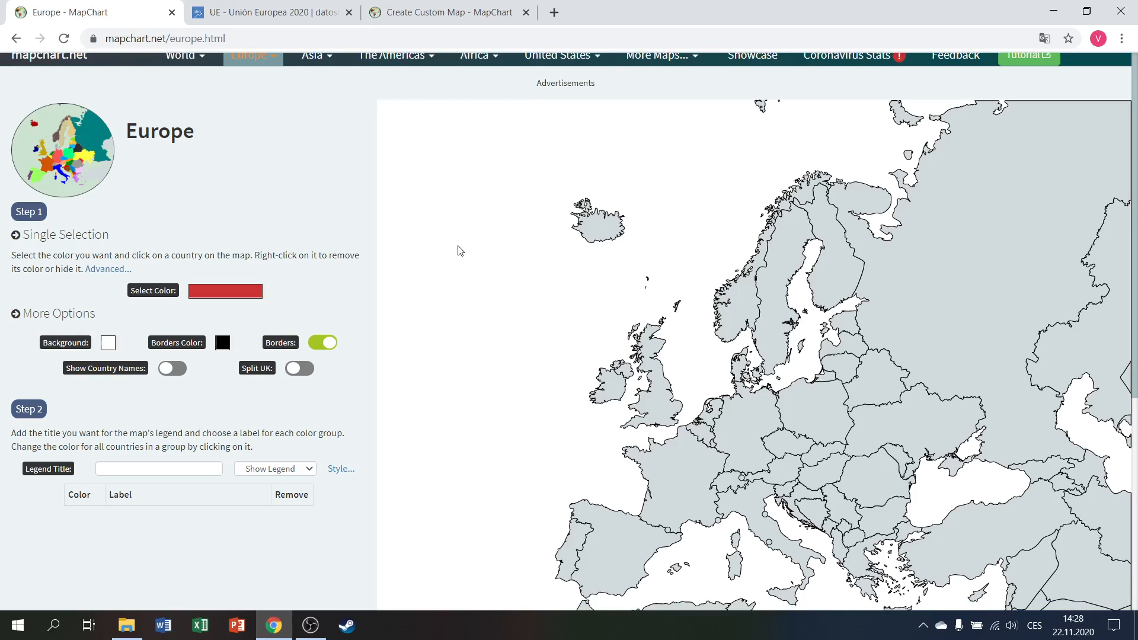
pyautogui.scroll(-1, 458, 250)
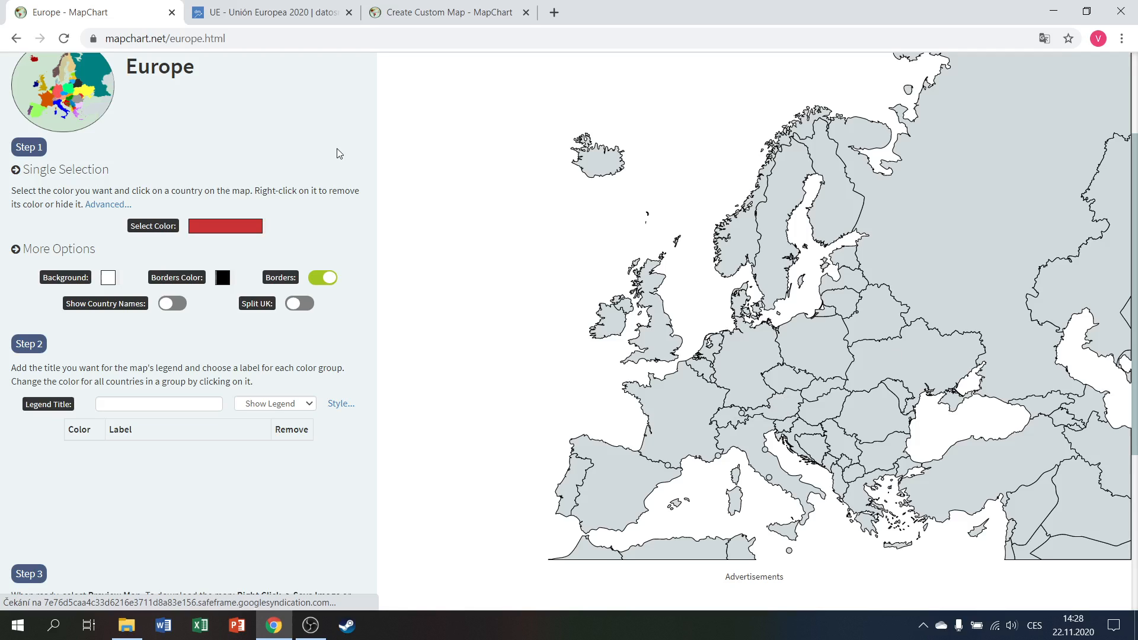
# Switch to the datosmacro page and sort the Unión Europea table by Deuda (%PIB) from highest to lowest.
pyautogui.click(291, 24)
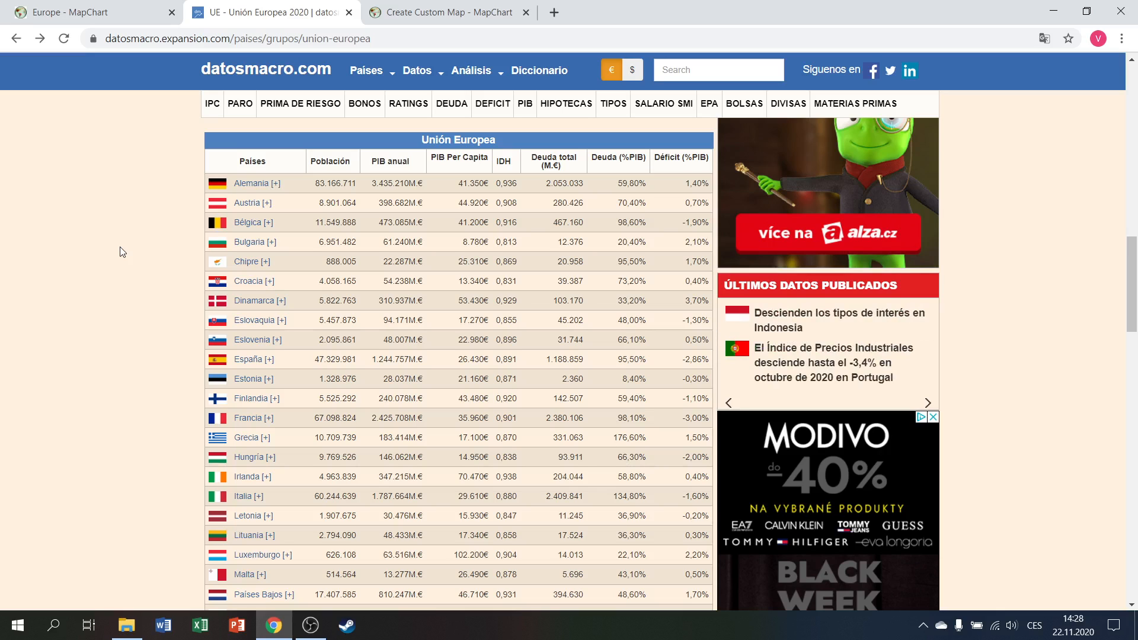
pyautogui.scroll(-1, 121, 252)
pyautogui.scroll(1, 122, 252)
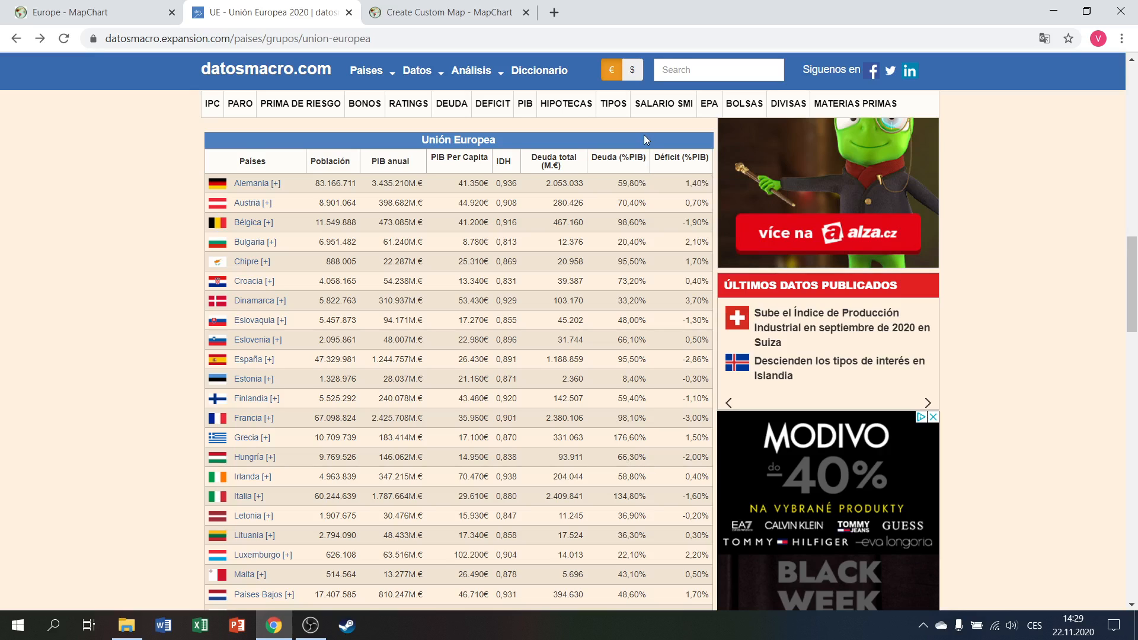
pyautogui.click(645, 173)
pyautogui.click(645, 173)
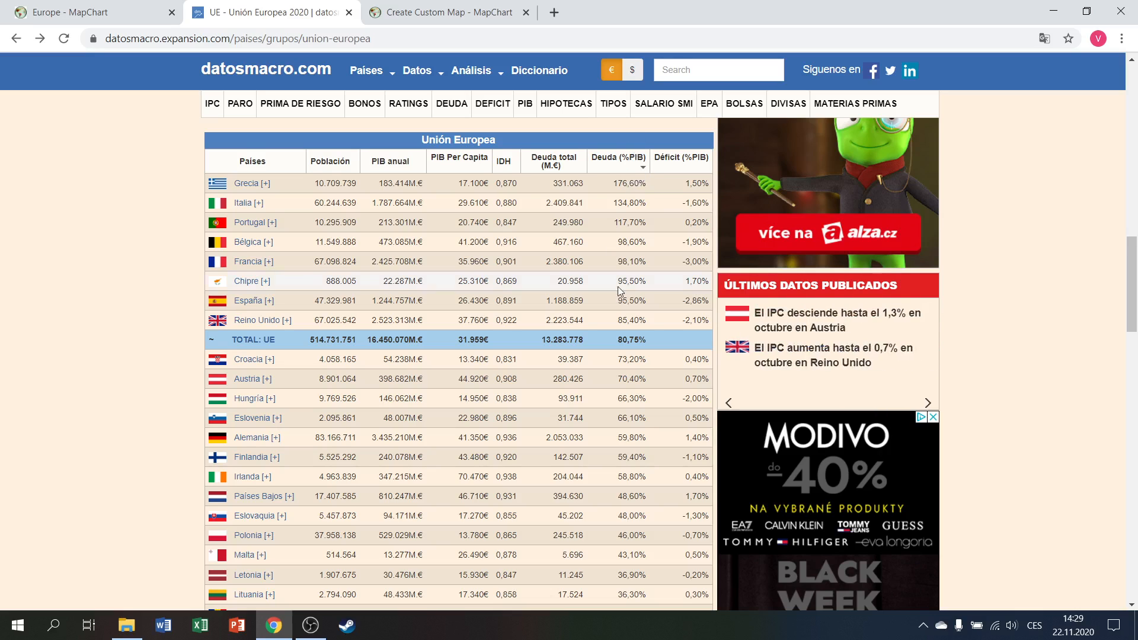
# Return to the MapChart Europe map and set the country fill colour to dark red.
pyautogui.click(120, 13)
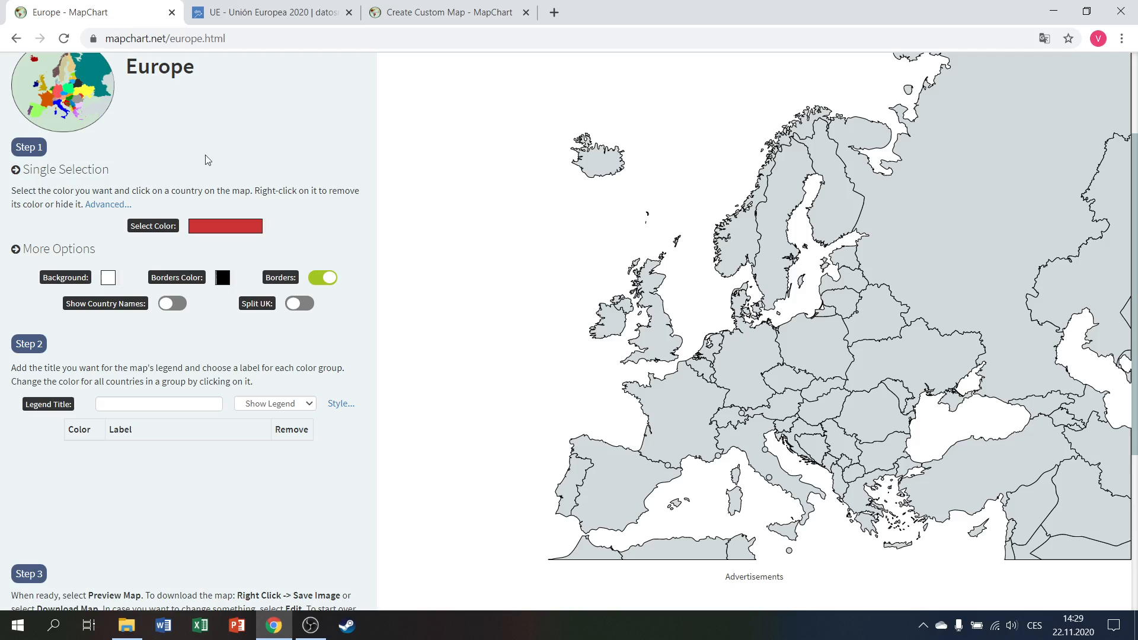
pyautogui.click(215, 231)
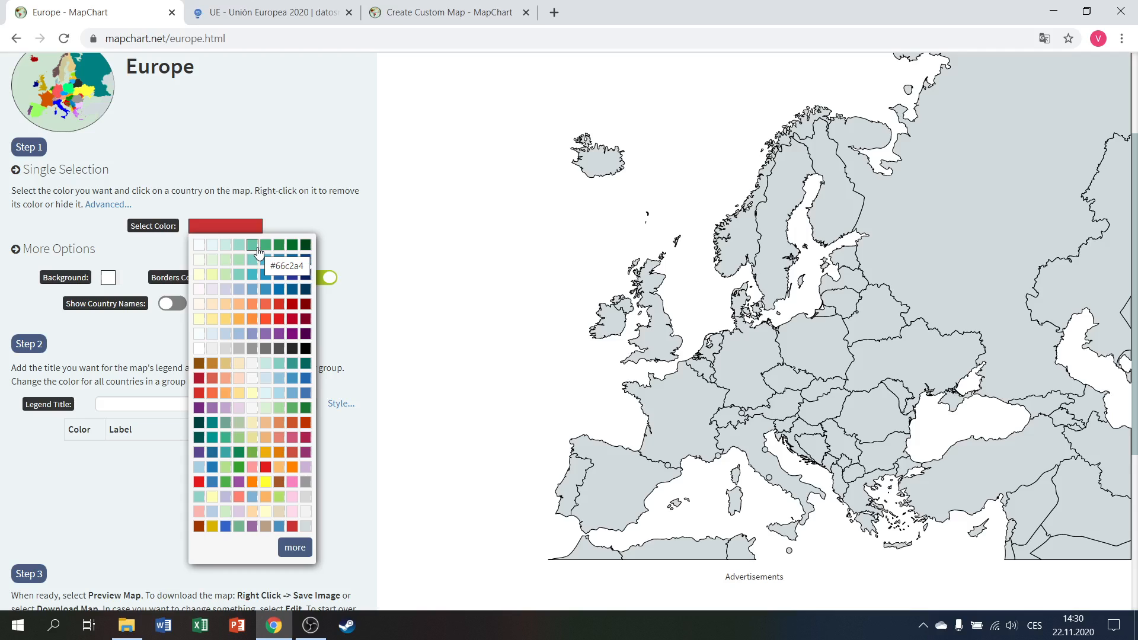
pyautogui.click(305, 247)
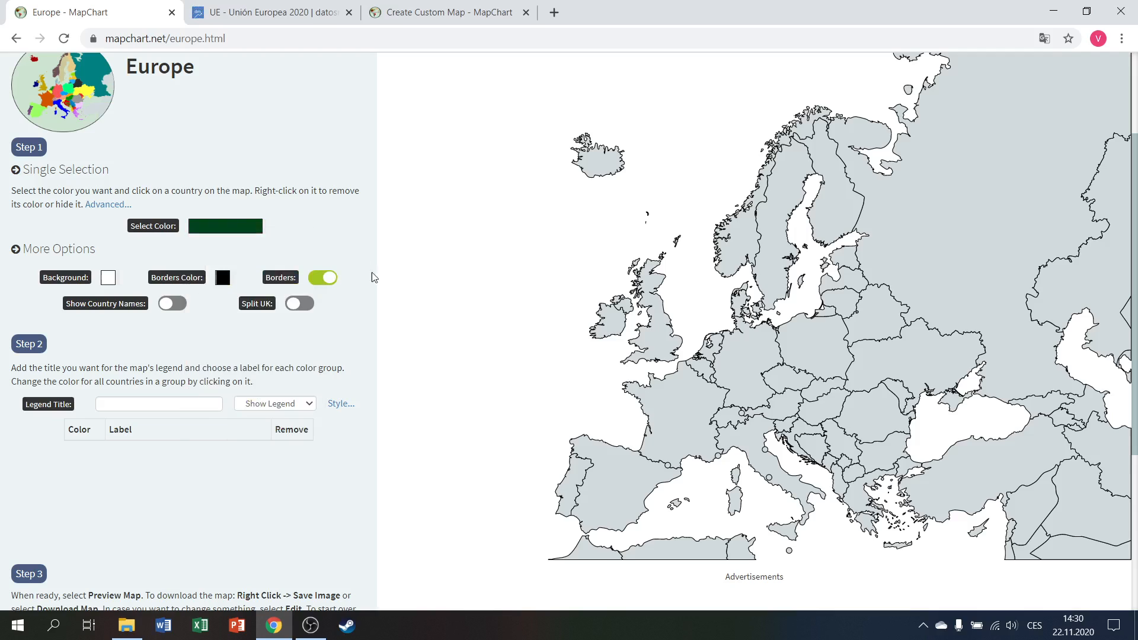
pyautogui.click(238, 231)
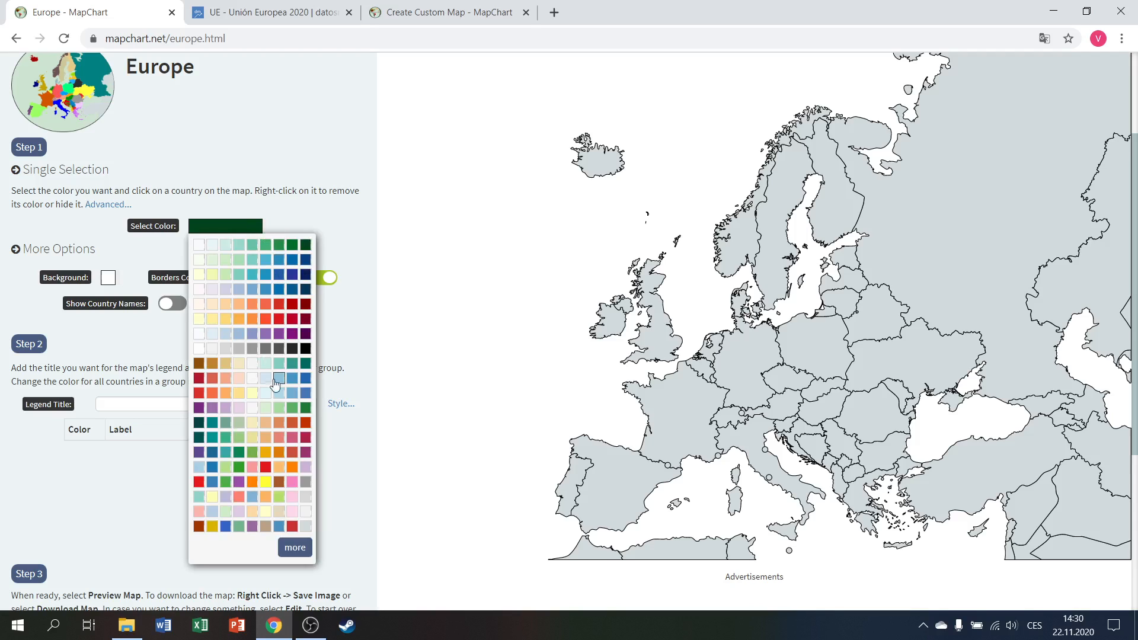
pyautogui.click(305, 304)
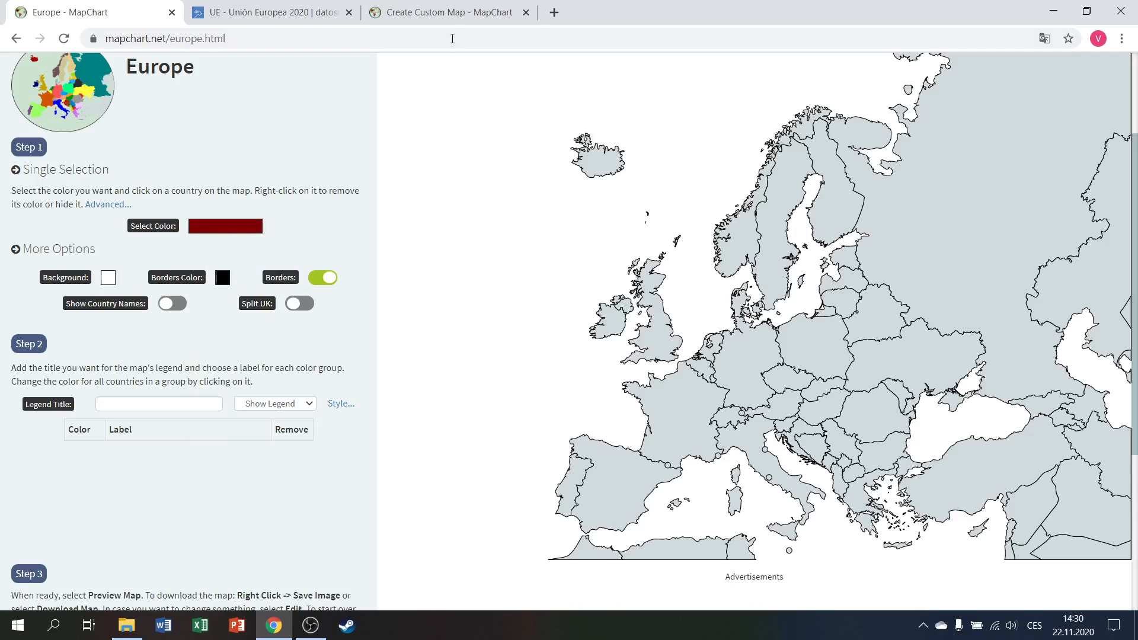
pyautogui.click(219, 229)
pyautogui.click(361, 118)
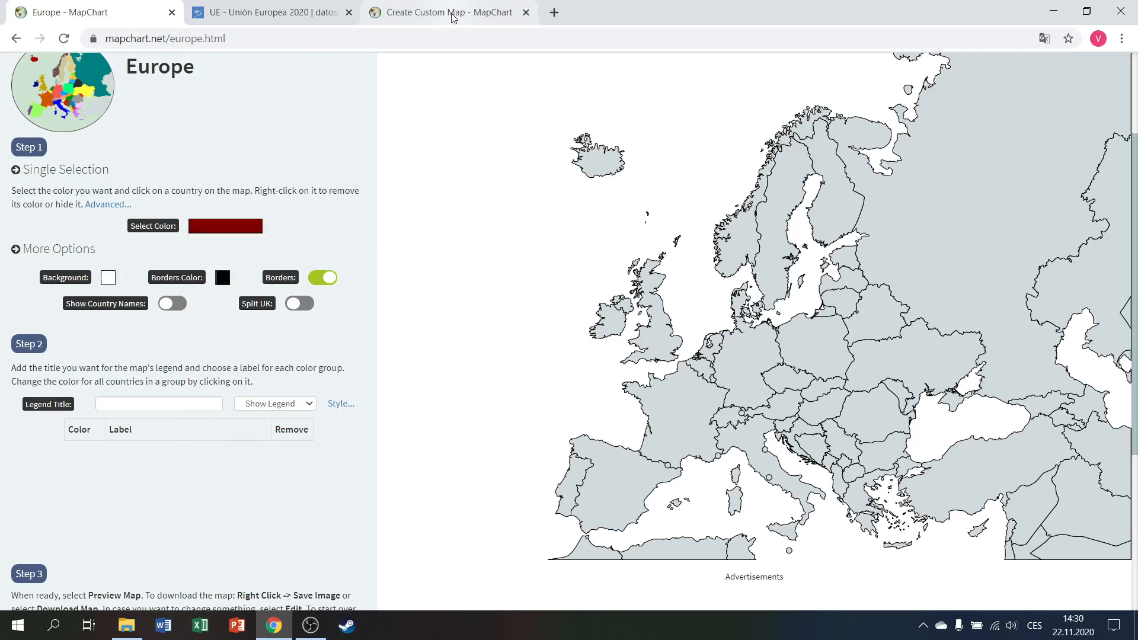
# Consult the countries' debt percentages in the datosmacro table and colour Greece dark red on the Europe map.
pyautogui.click(444, 12)
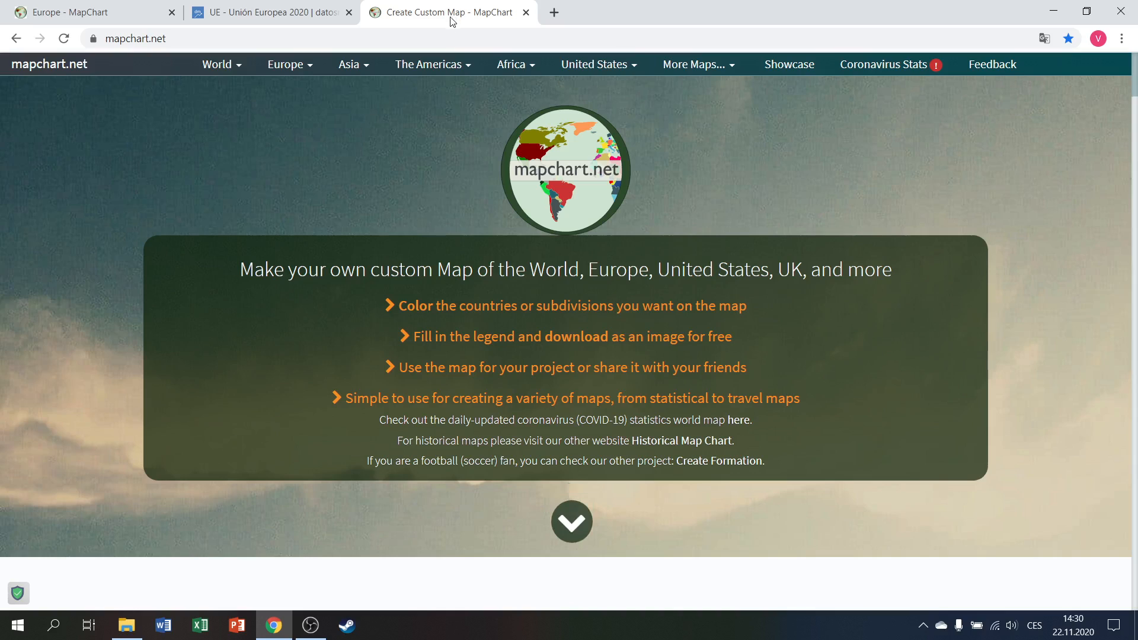
pyautogui.click(283, 17)
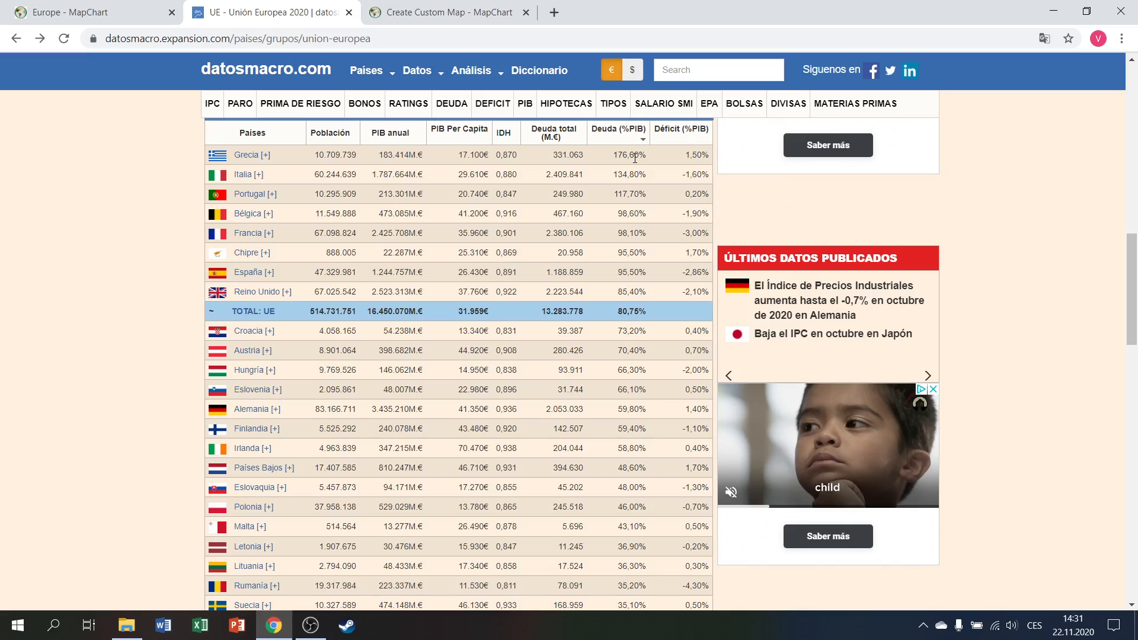
pyautogui.scroll(-5, 628, 170)
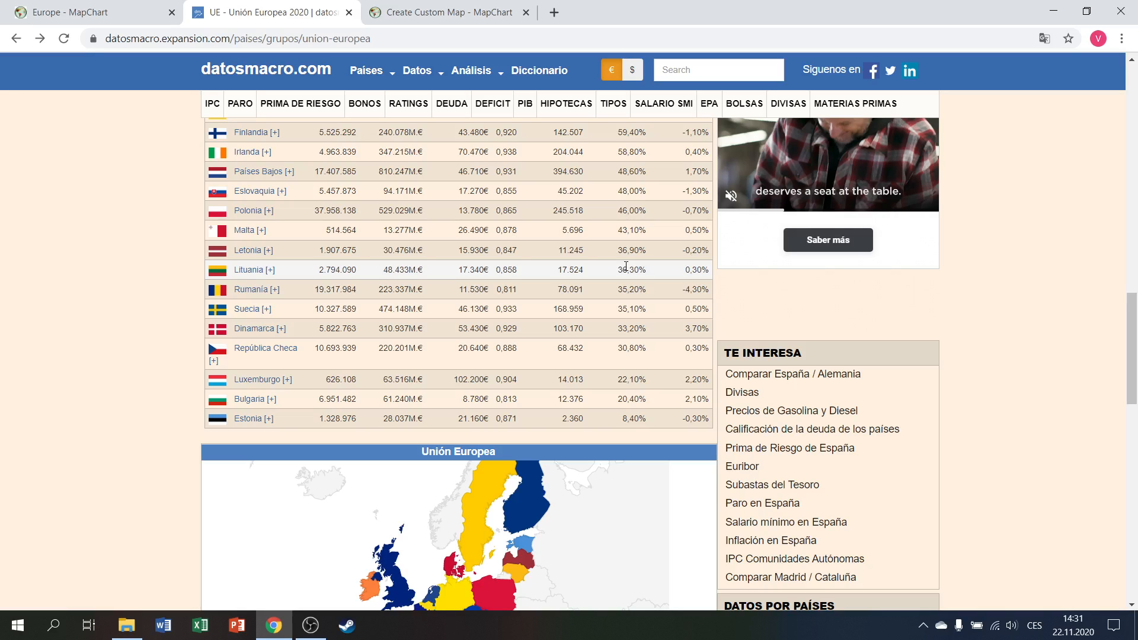
pyautogui.hotkey('ctrl', 'shift', 'Tab')
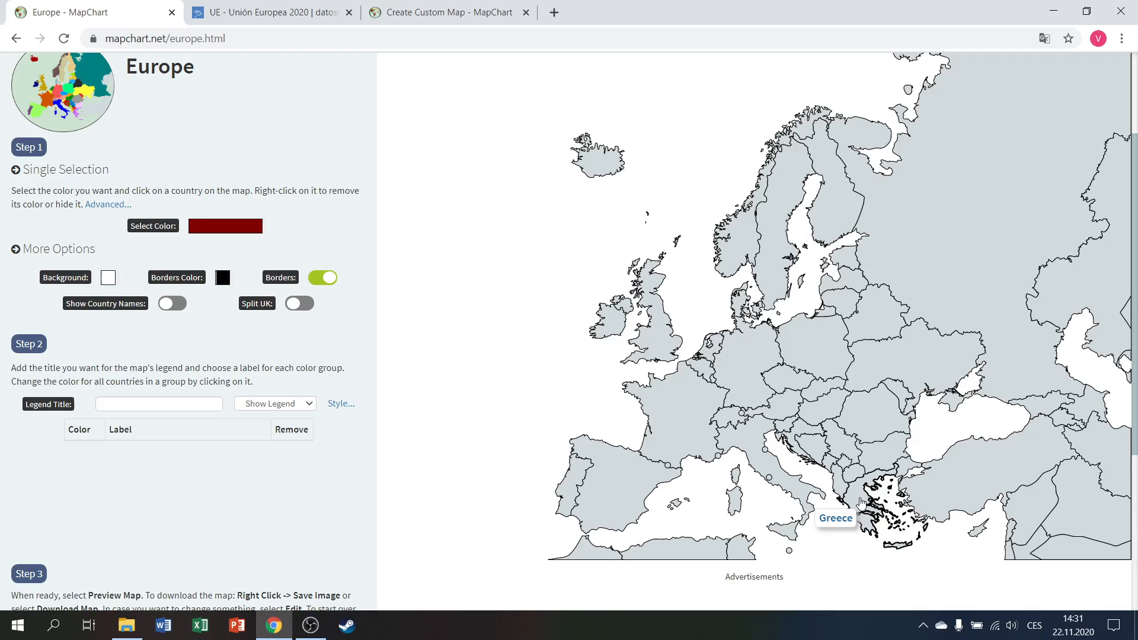
pyautogui.click(861, 503)
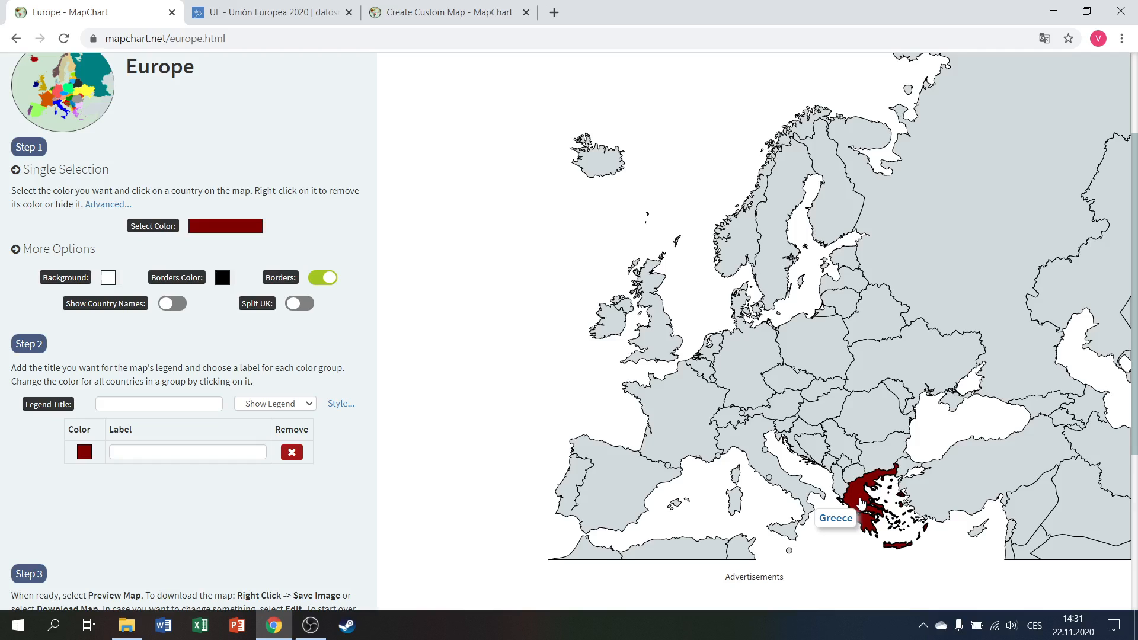
# Title the legend "Veřejný dluh (%, HDP)" and label the dark red group "Více než 150".
pyautogui.click(129, 403)
pyautogui.write('Veřejný dluh (%,')
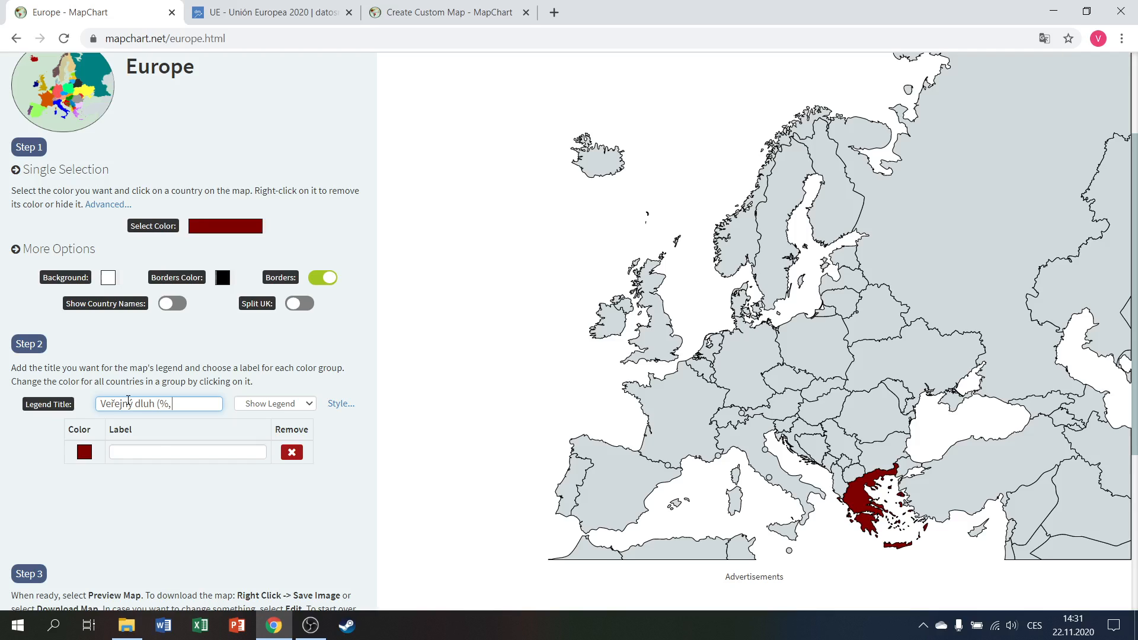
pyautogui.write('HDP)')
pyautogui.click(182, 451)
pyautogui.write('Více než 150')
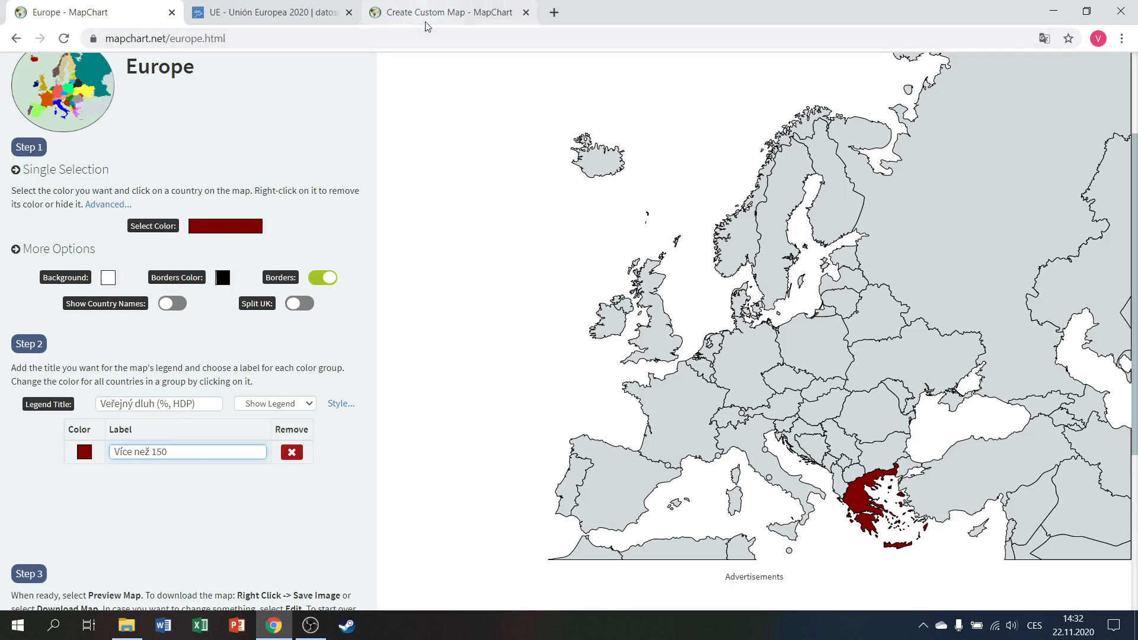
# Using the datosmacro debt ranking, colour Italy and Portugal bright red and label their legend group "150-100".
pyautogui.click(319, 13)
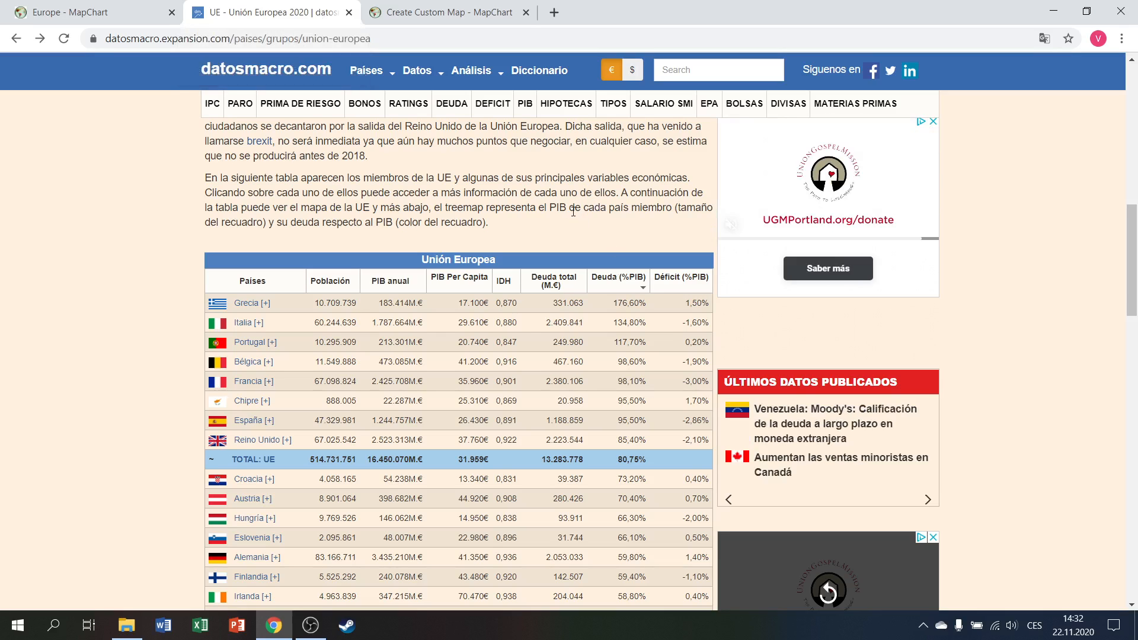
pyautogui.click(122, 14)
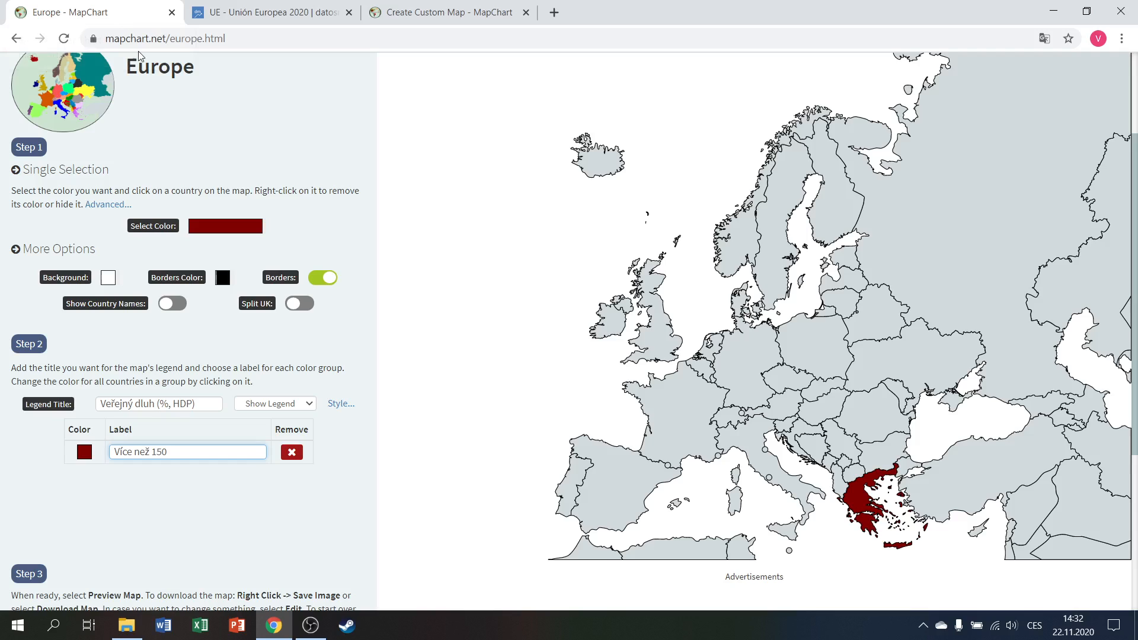
pyautogui.click(219, 230)
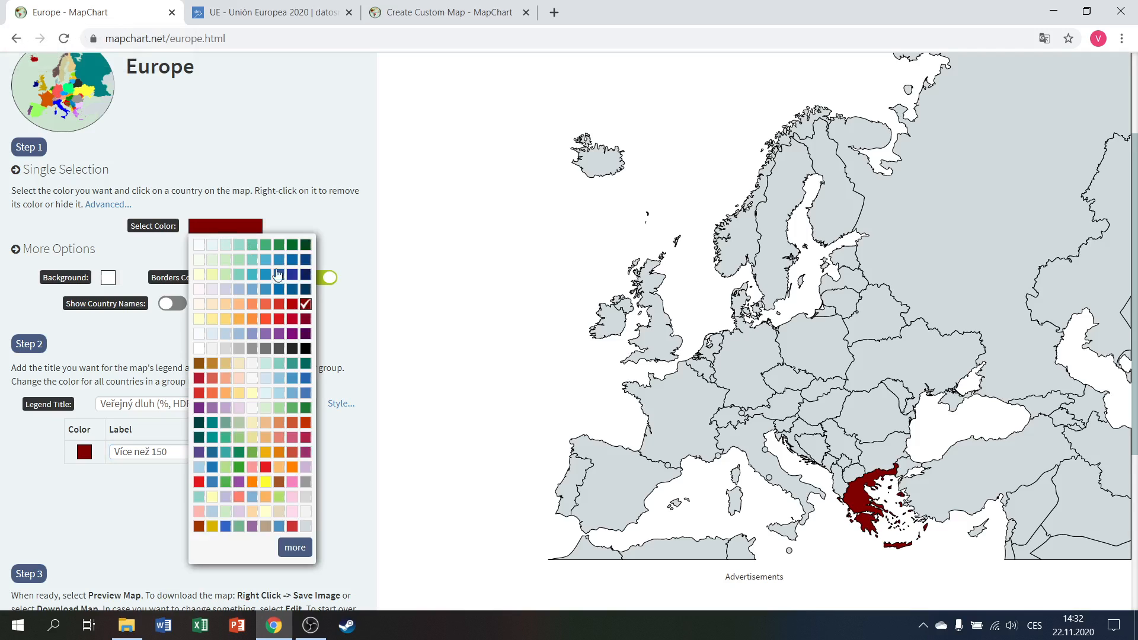
pyautogui.click(278, 308)
pyautogui.click(296, 23)
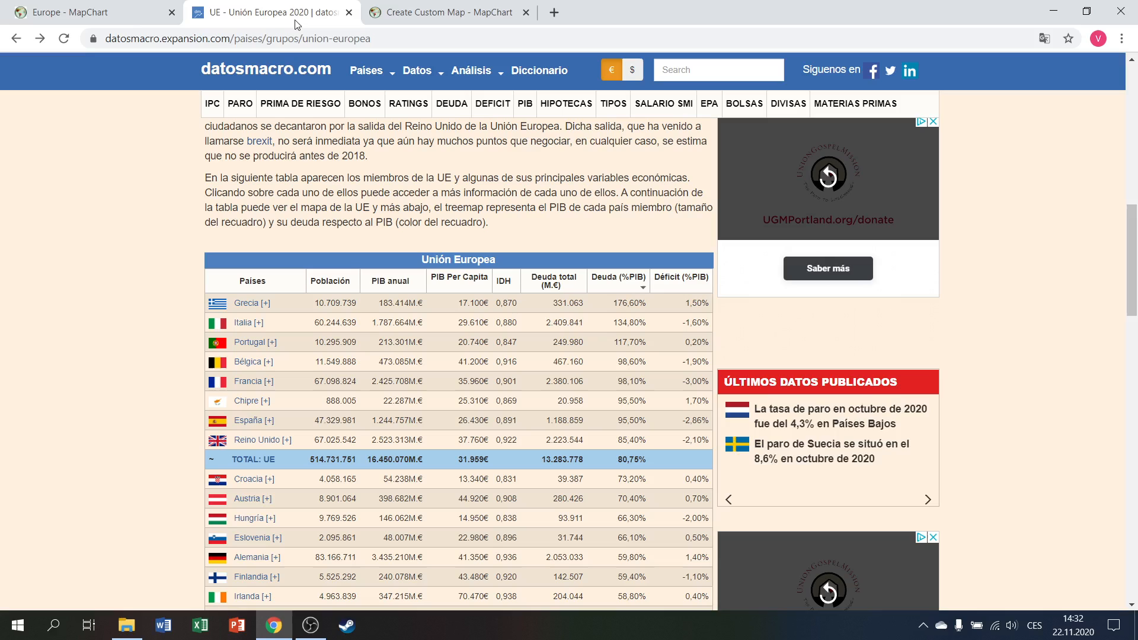
pyautogui.click(121, 15)
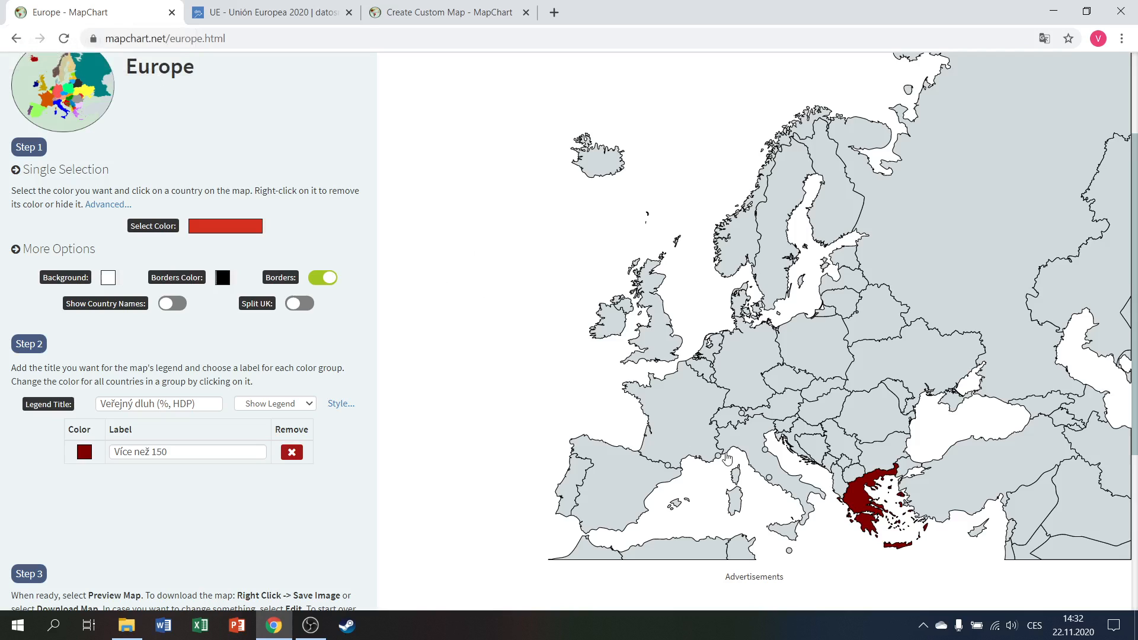
pyautogui.click(754, 446)
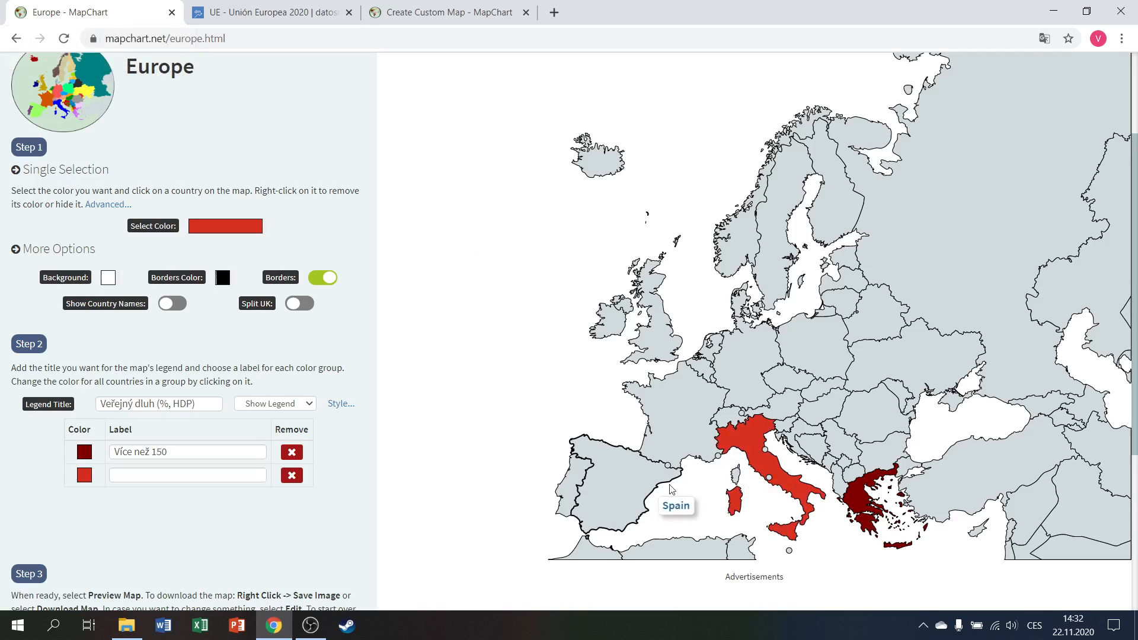
pyautogui.click(570, 492)
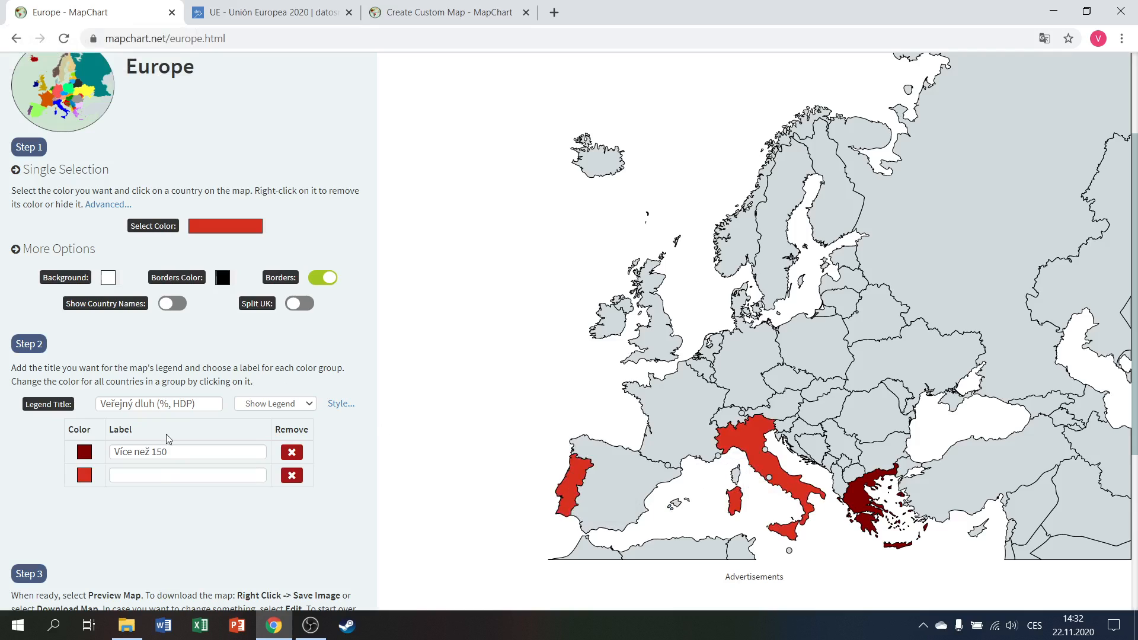
pyautogui.click(155, 476)
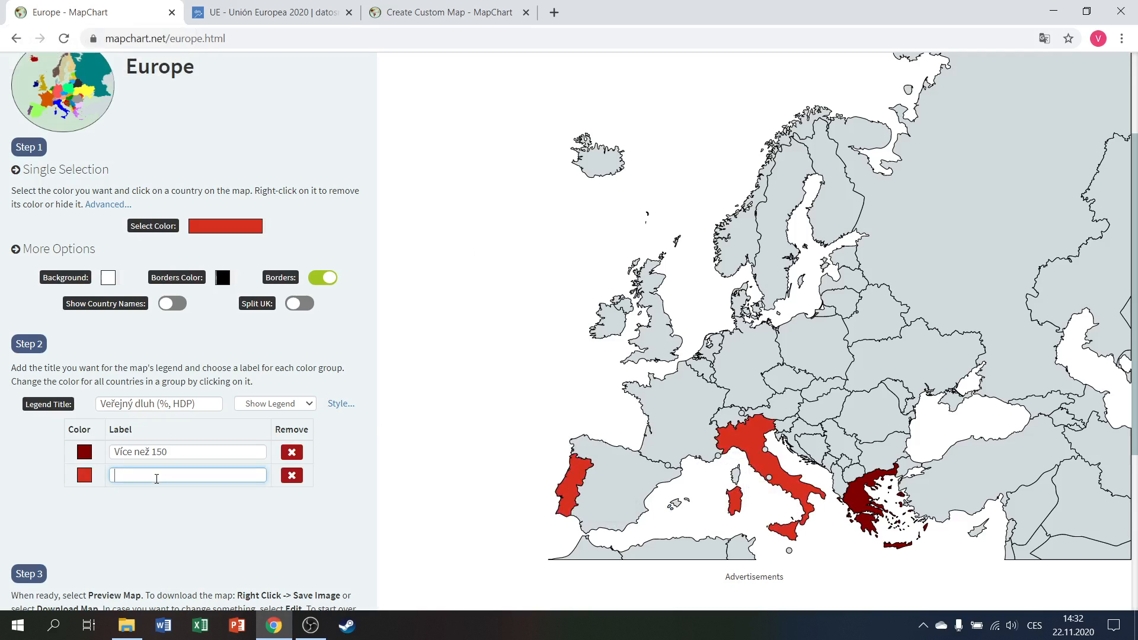
pyautogui.write('150-100')
# Consult the datosmacro debt ranking for the countries below 100% and set the map's country fill colour to light orange.
pyautogui.click(313, 14)
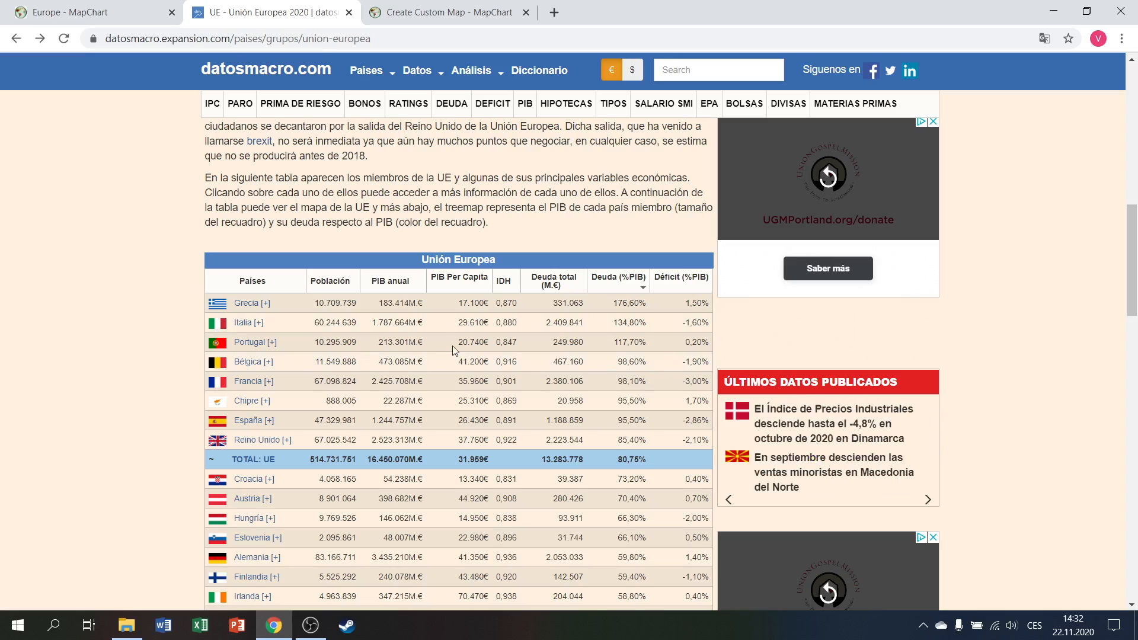
pyautogui.scroll(-2, 452, 344)
pyautogui.scroll(2, 452, 344)
pyautogui.scroll(-3, 615, 353)
pyautogui.scroll(2, 614, 285)
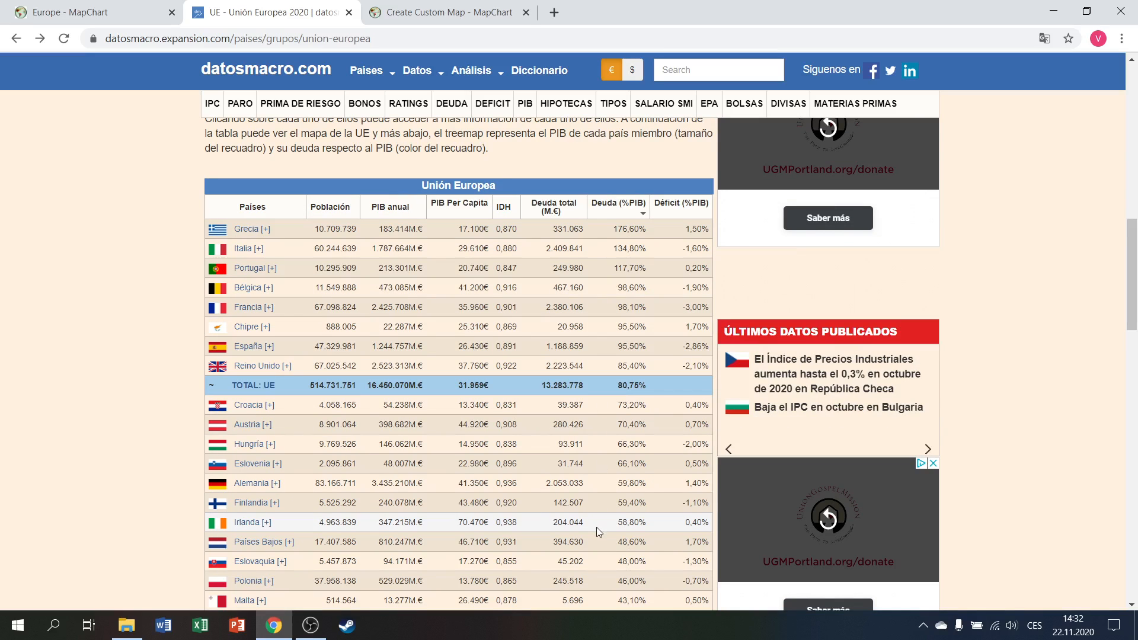
pyautogui.click(81, 10)
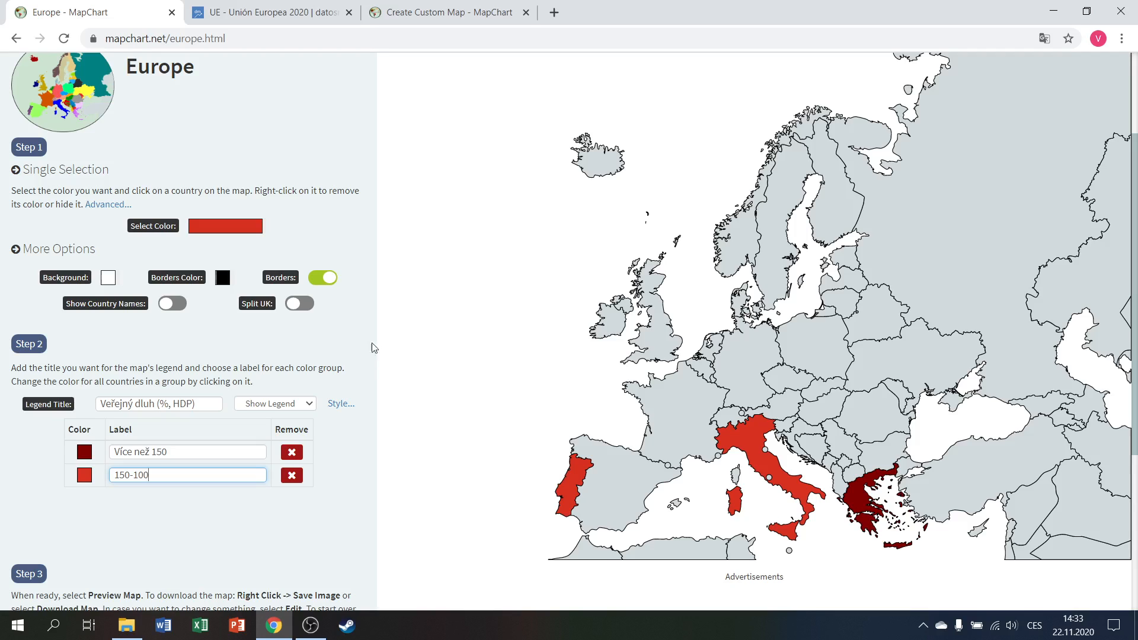
pyautogui.click(239, 229)
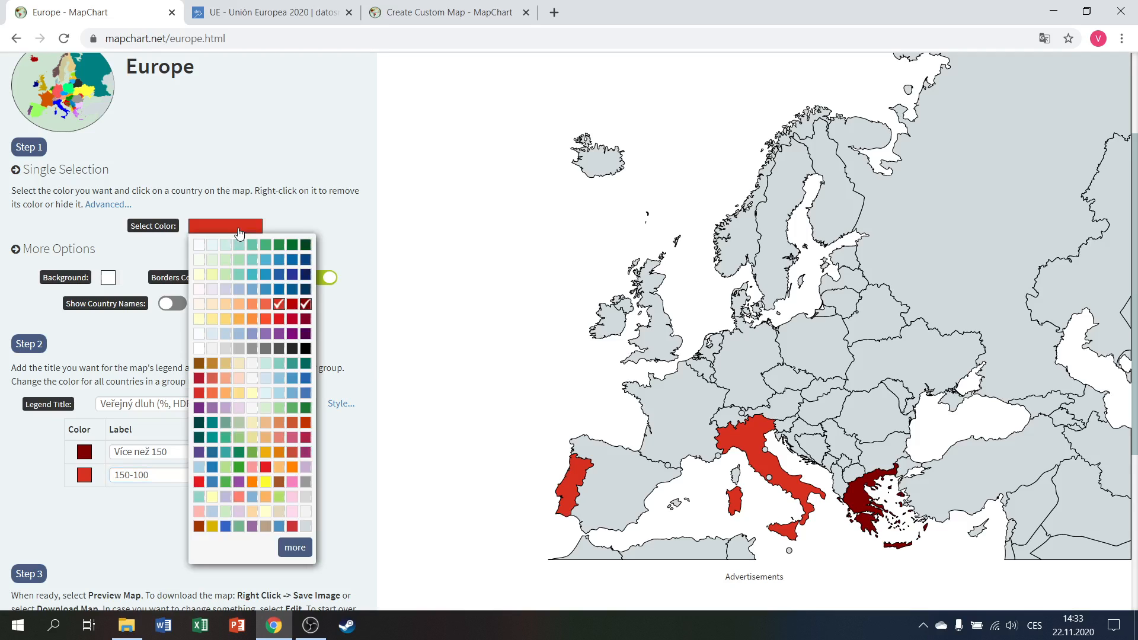
pyautogui.click(253, 305)
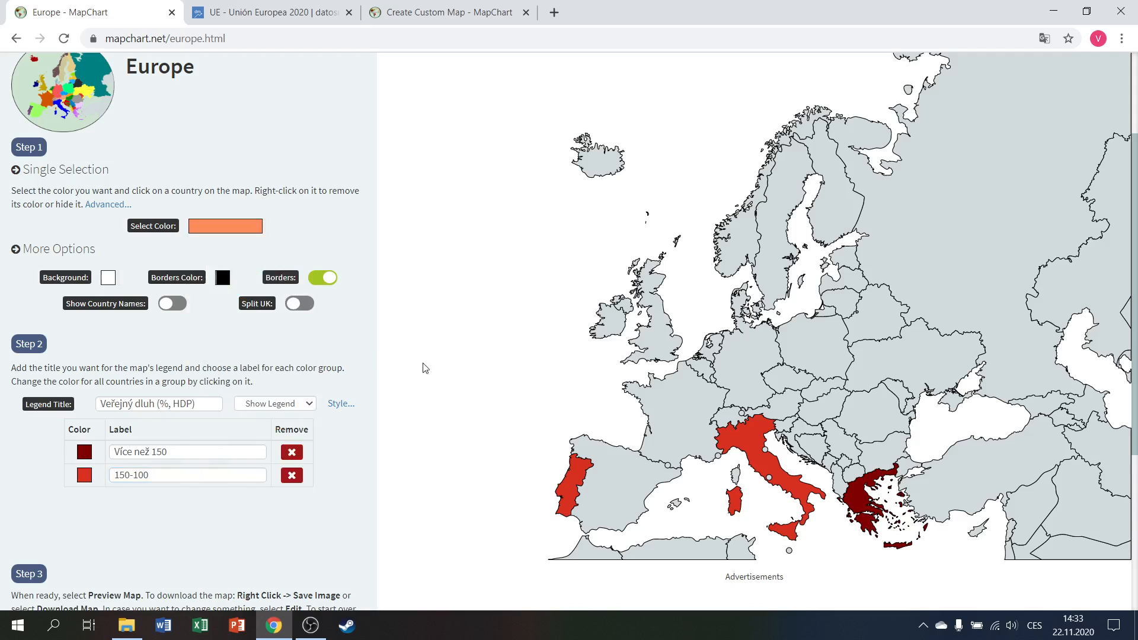
# Using the debt ranking, colour France and Belgium light orange and label their legend group "100-50".
pyautogui.click(449, 13)
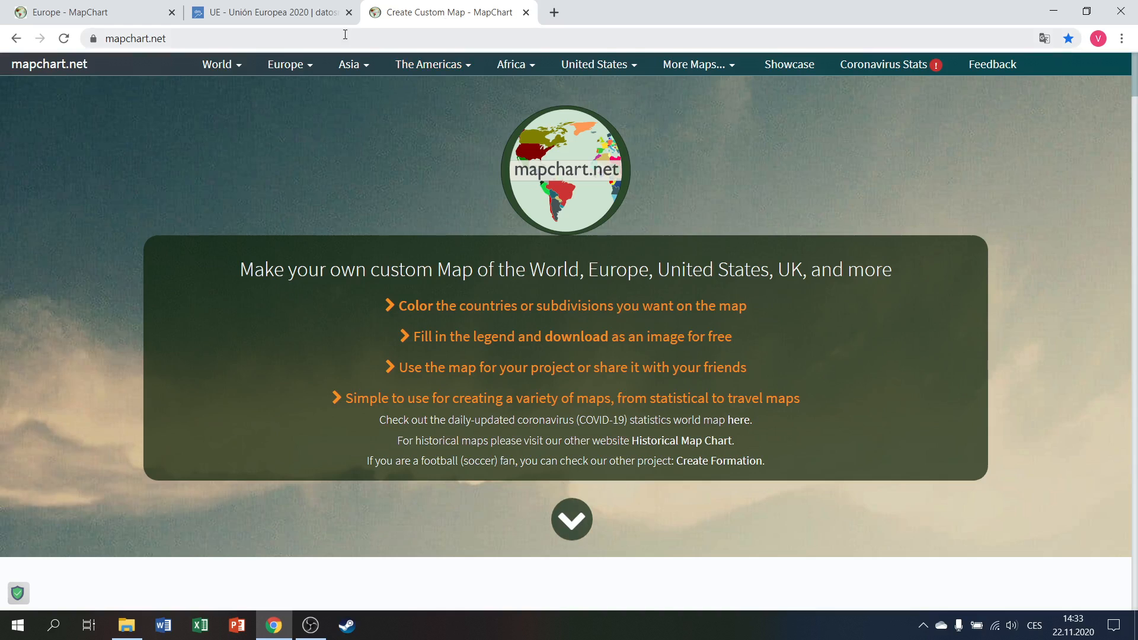
pyautogui.click(332, 13)
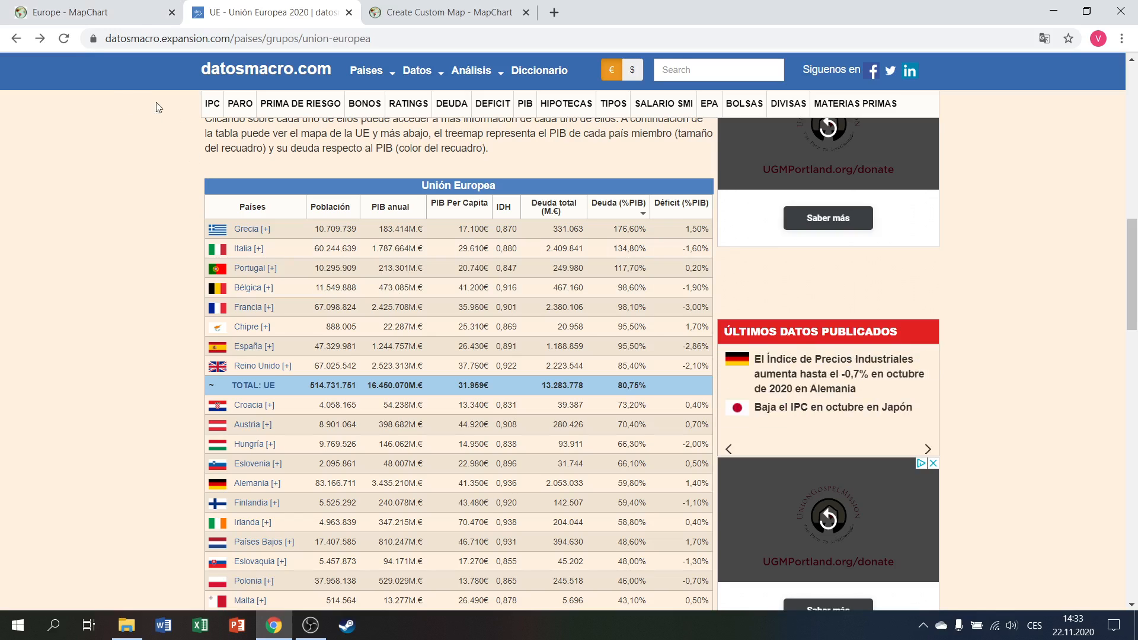
pyautogui.click(130, 20)
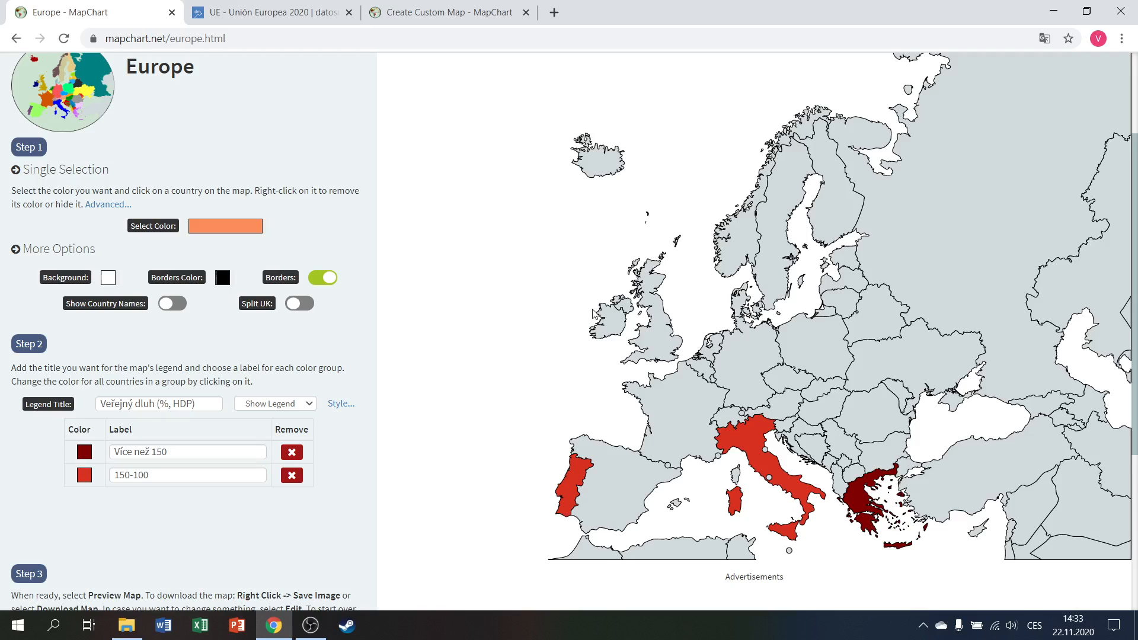
pyautogui.click(682, 408)
pyautogui.click(701, 368)
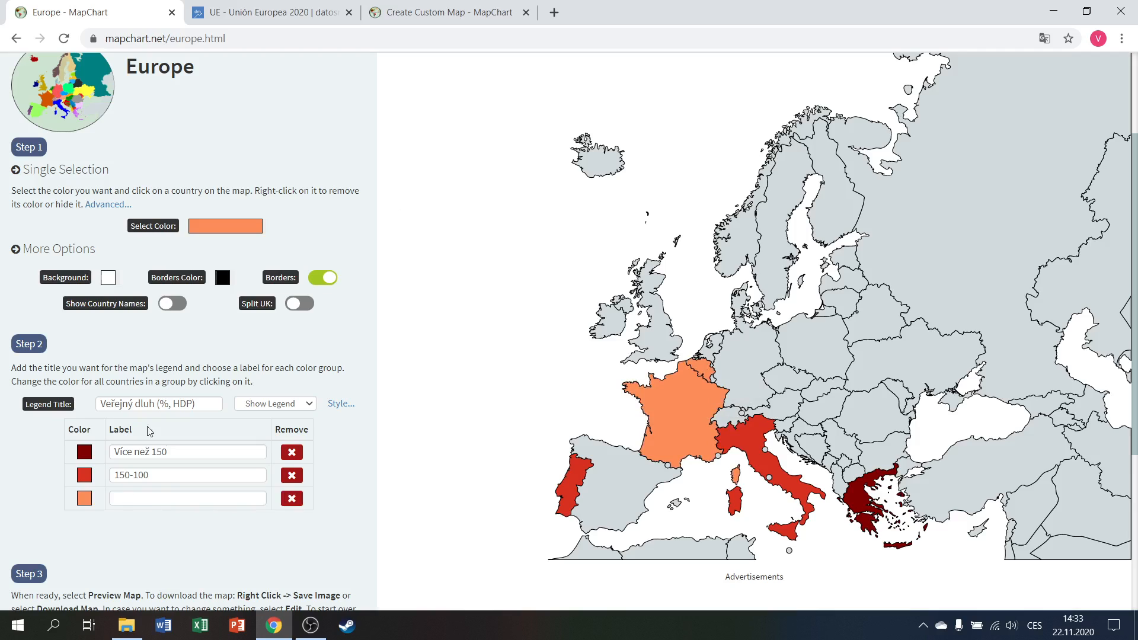
pyautogui.click(131, 502)
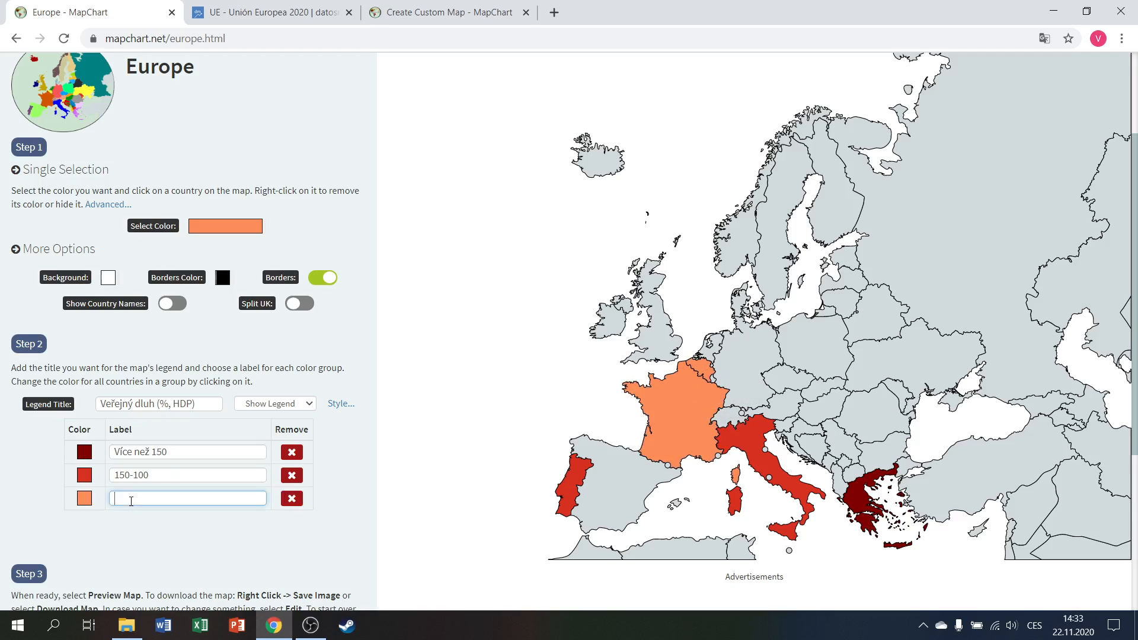
pyautogui.write('100-50')
# Check the datosmacro debt ranking for more countries in the 100-50 range and colour Germany light orange.
pyautogui.click(269, 11)
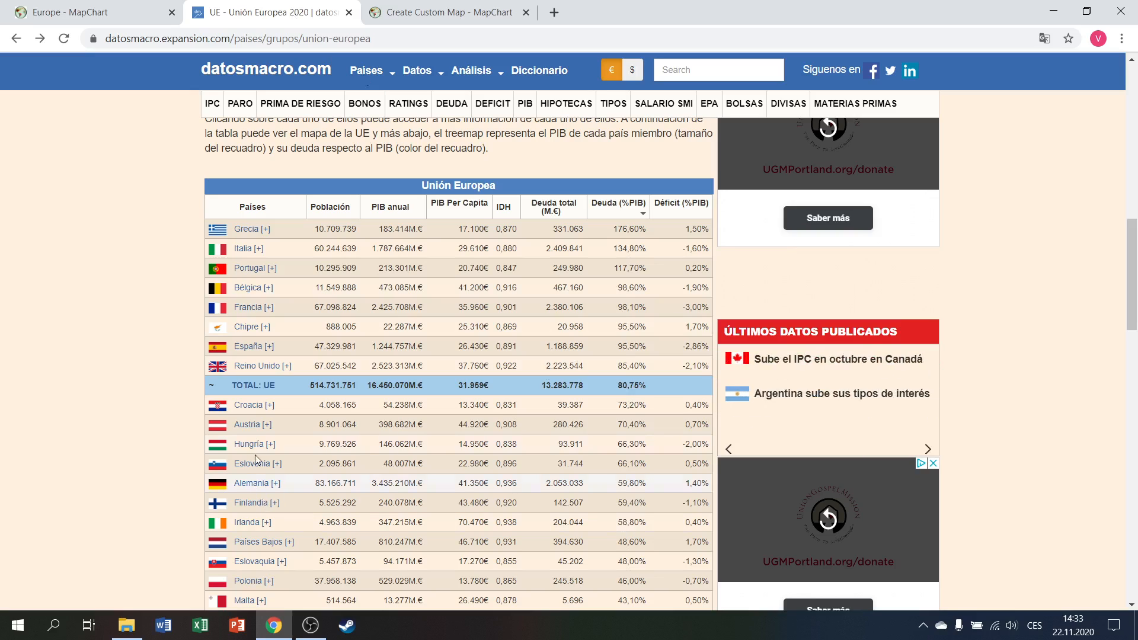
pyautogui.click(118, 13)
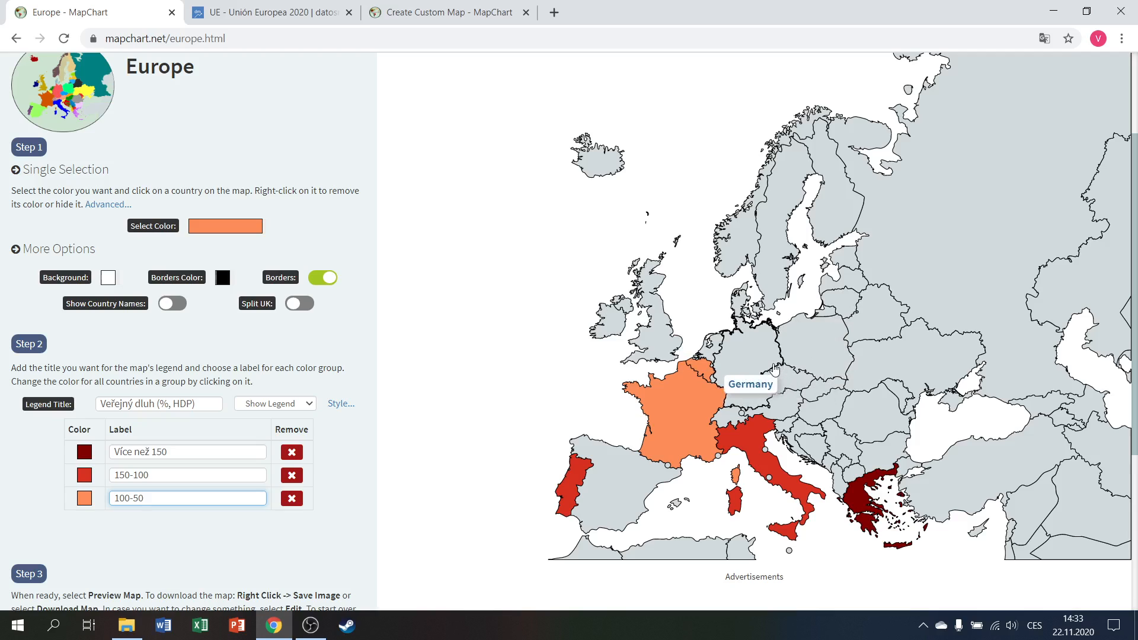
pyautogui.click(745, 370)
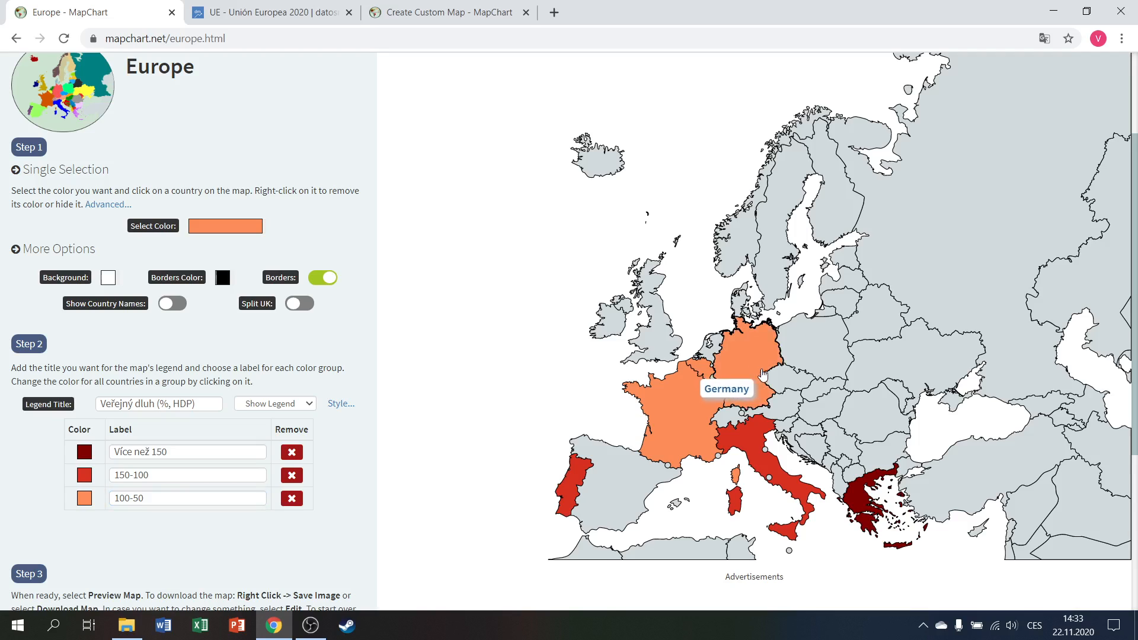
# Colour the Czech Republic, Poland, Belarus, Russia, Finland, Sweden, Norway, Estonia, Latvia and Lithuania light orange.
pyautogui.click(784, 381)
pyautogui.click(801, 357)
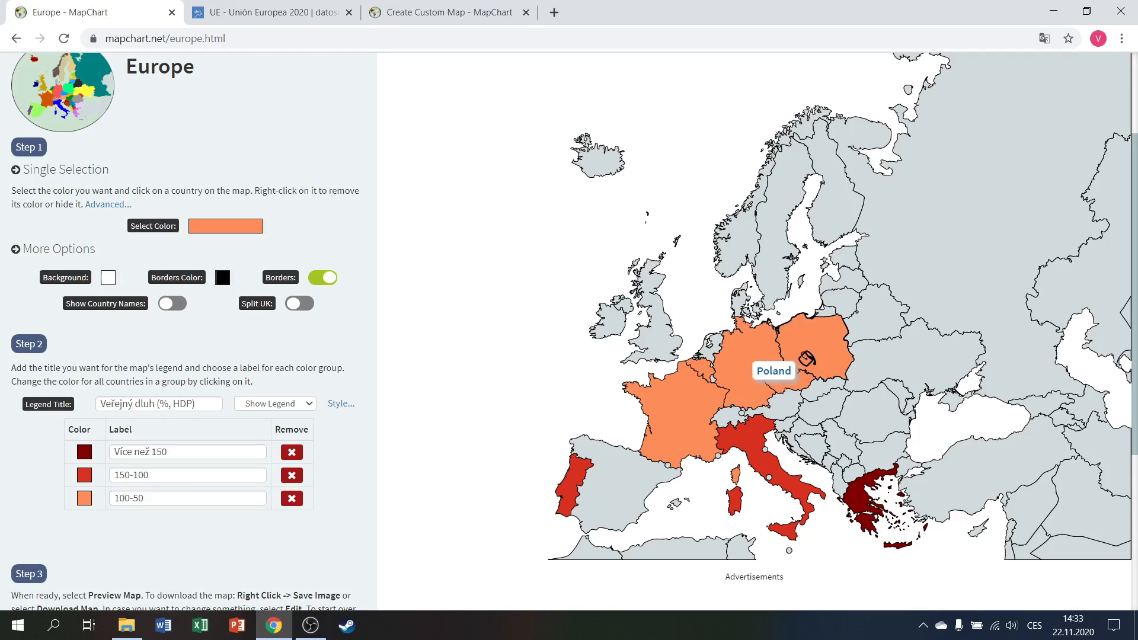
pyautogui.click(860, 329)
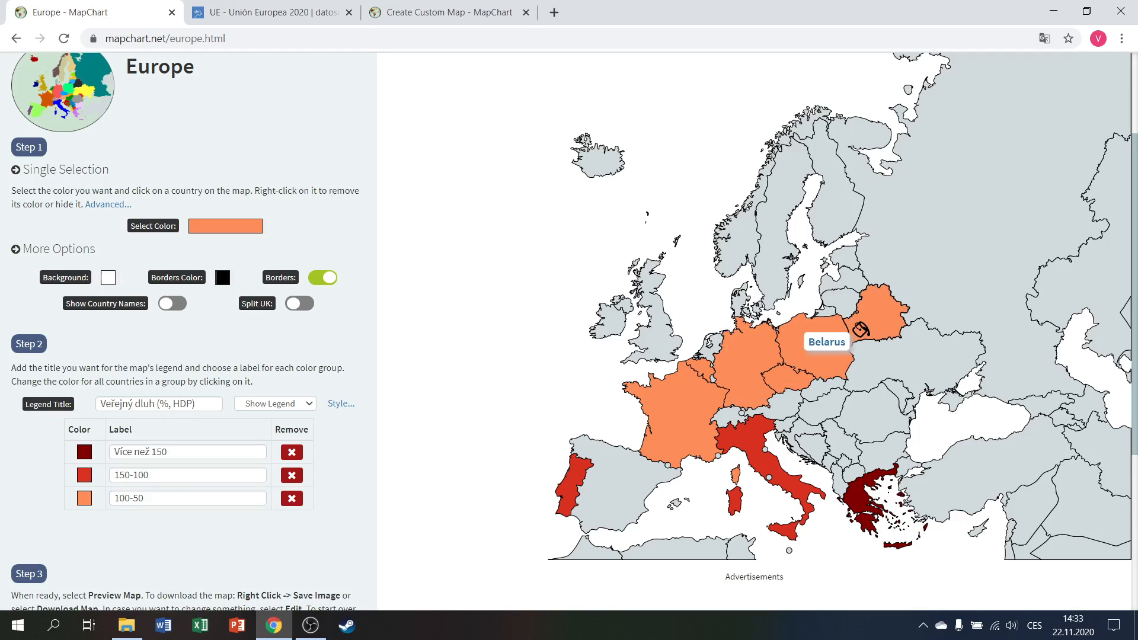
pyautogui.click(896, 265)
pyautogui.click(832, 208)
pyautogui.click(778, 204)
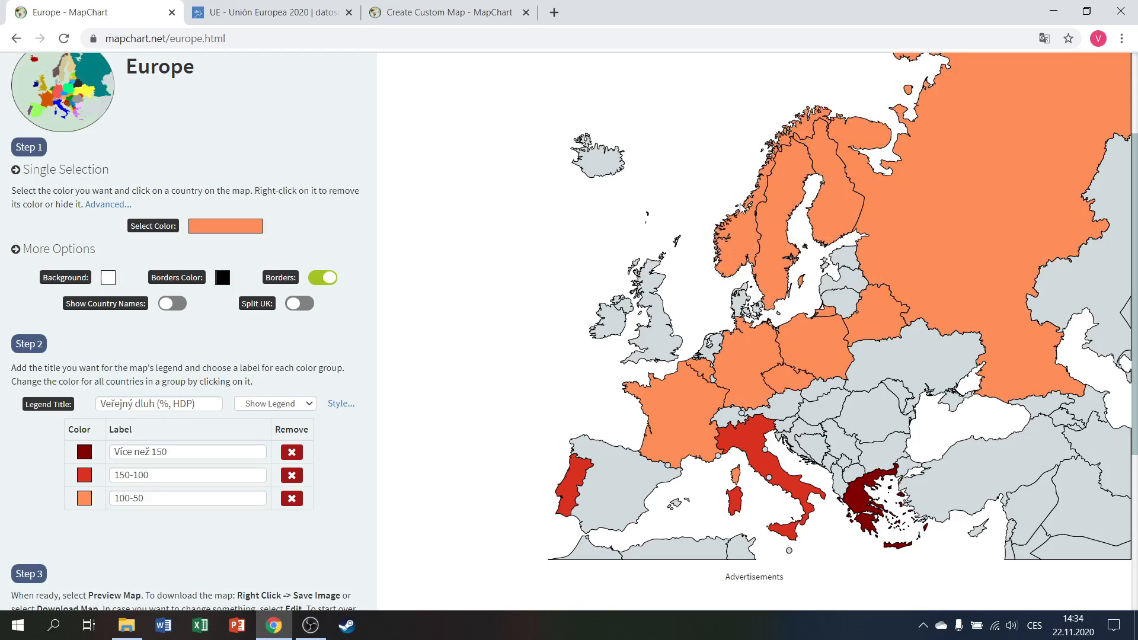
pyautogui.click(747, 221)
pyautogui.click(838, 253)
pyautogui.click(842, 275)
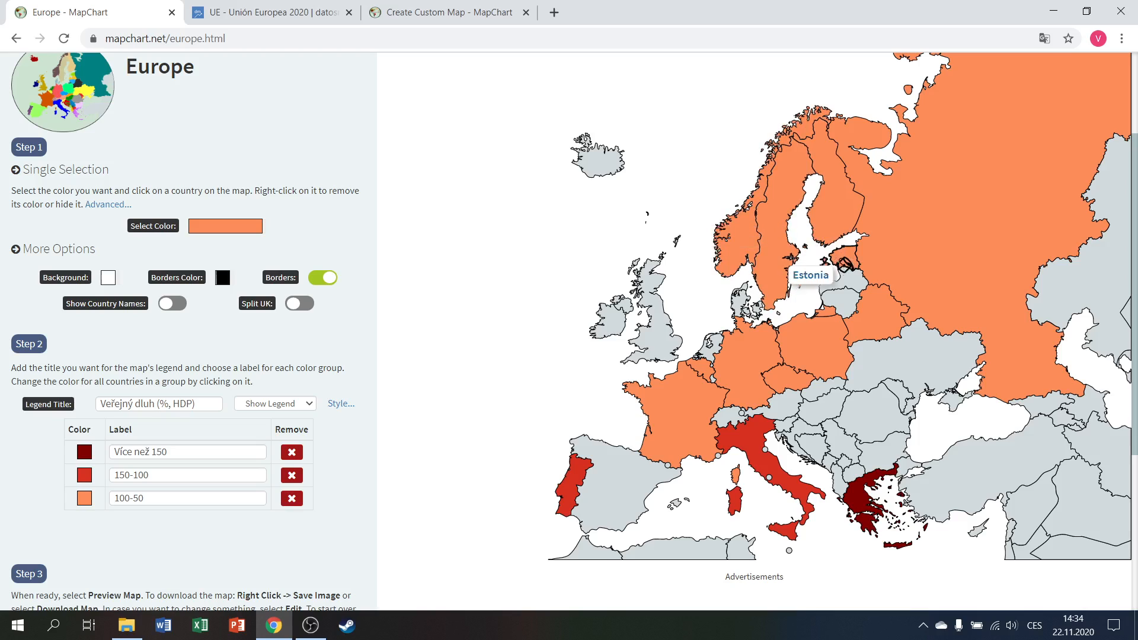
pyautogui.click(844, 304)
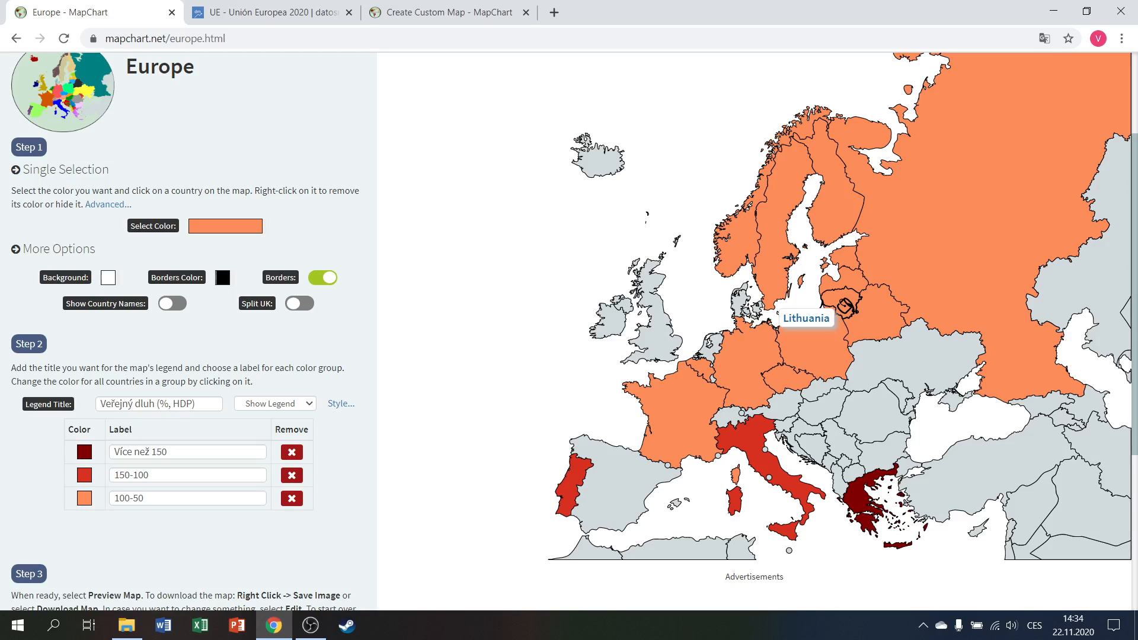
# Remove the light orange fill from Latvia, Estonia and Finland.
pyautogui.click(851, 271)
pyautogui.click(846, 255)
pyautogui.click(841, 232)
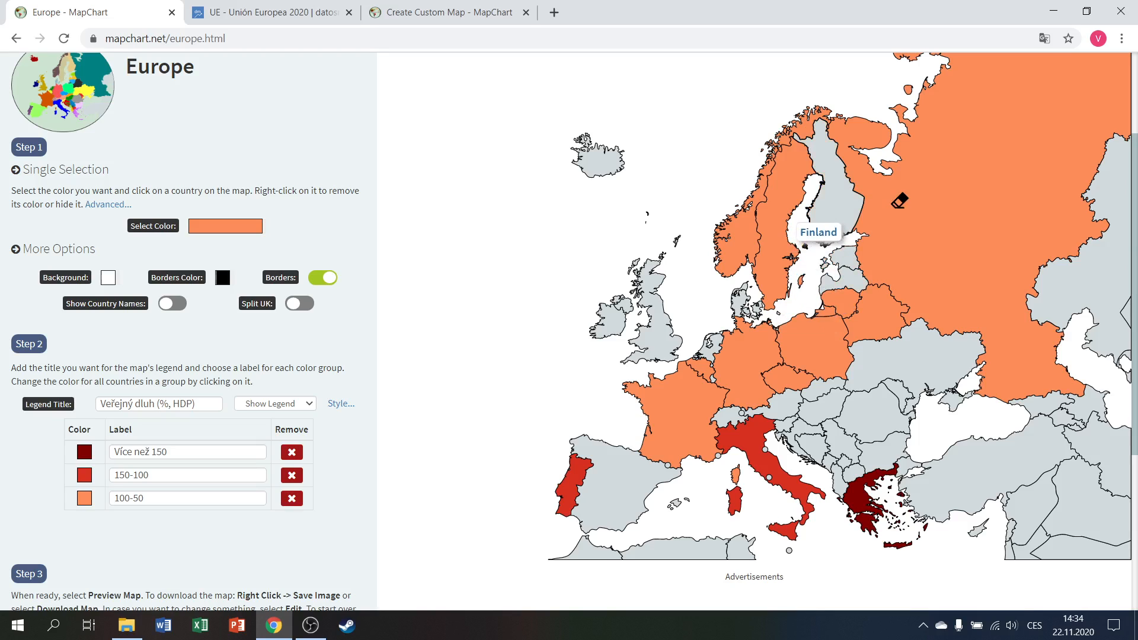
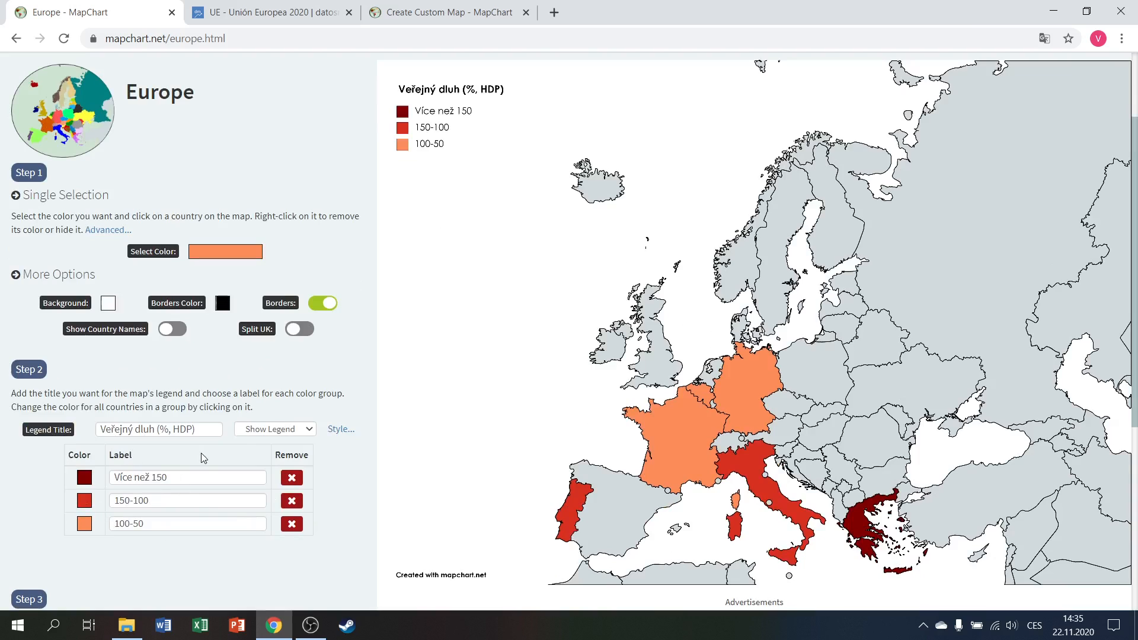
# Review the previewed map with its legend and download it as an image.
pyautogui.scroll(3, 510, 424)
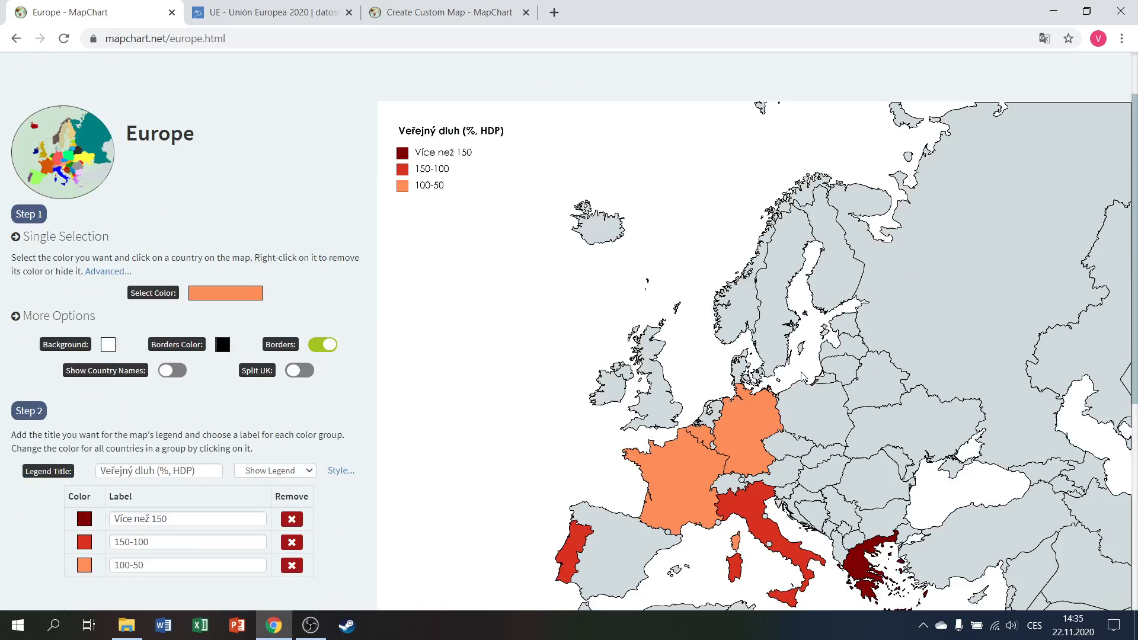
pyautogui.rightClick(797, 369)
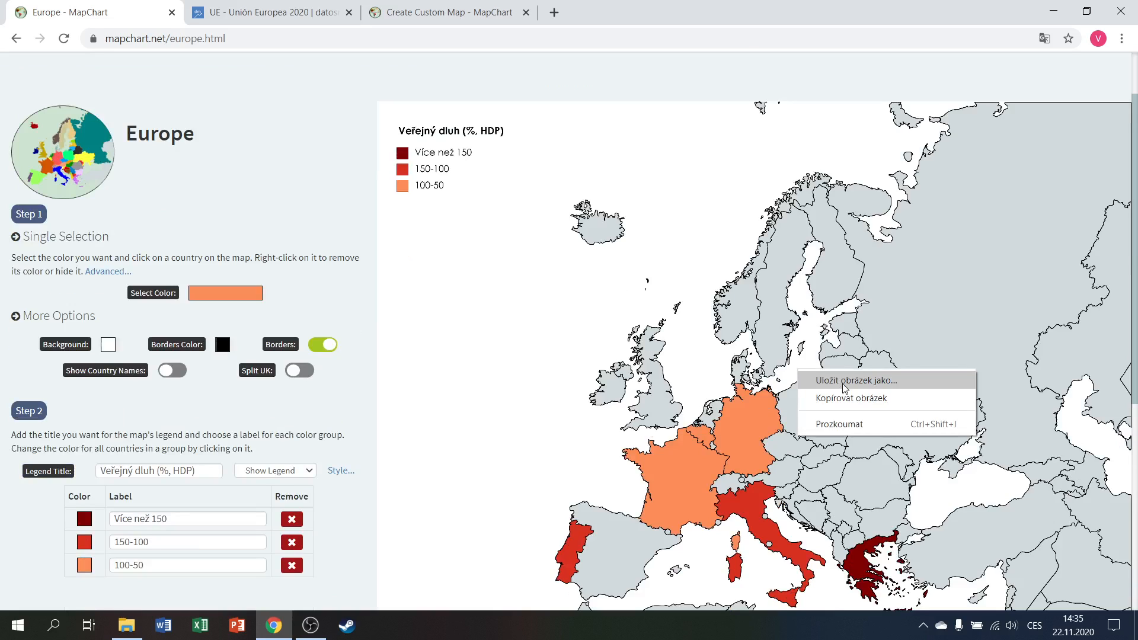
pyautogui.click(498, 365)
pyautogui.scroll(-4, 474, 381)
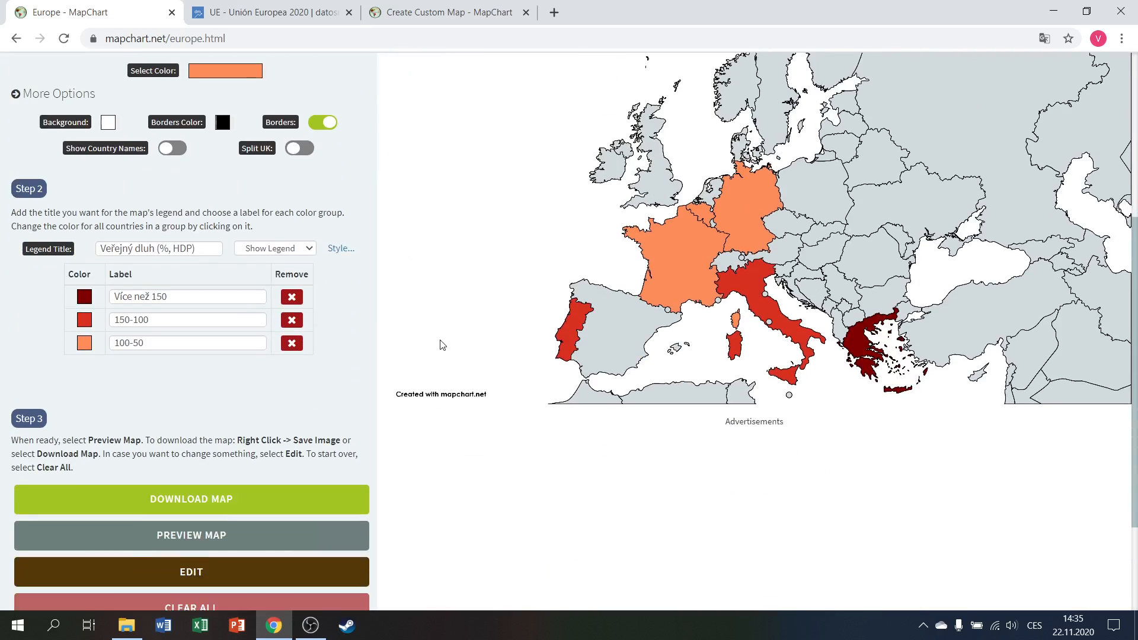
pyautogui.click(215, 500)
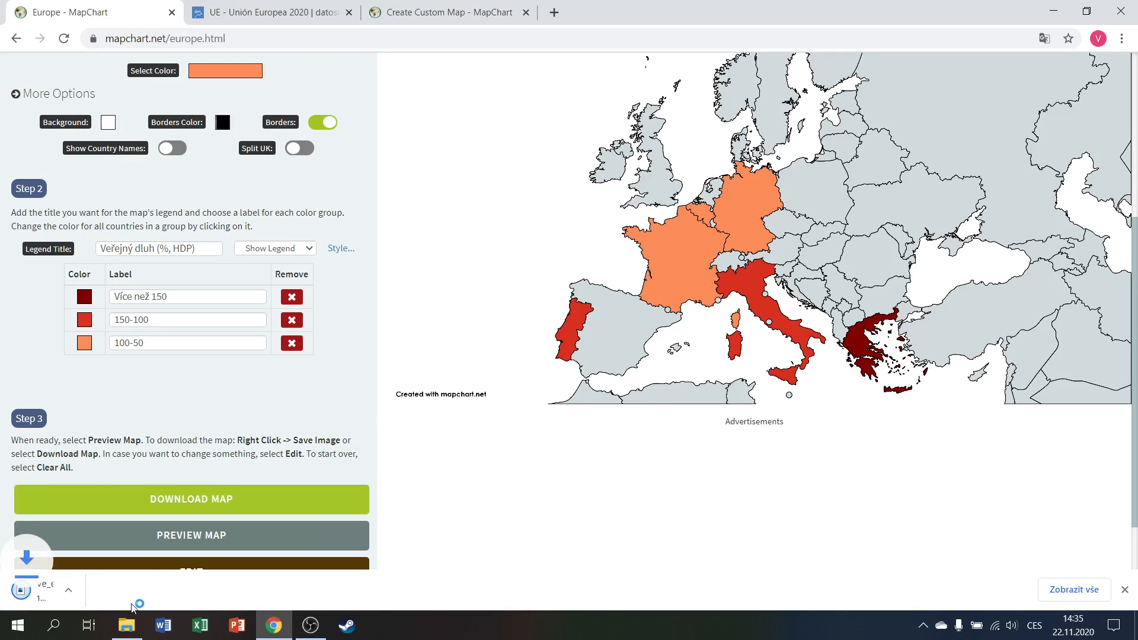
# Open the downloaded map PNG from the Stažené soubory folder to view it, and return to the MapChart page.
pyautogui.click(127, 625)
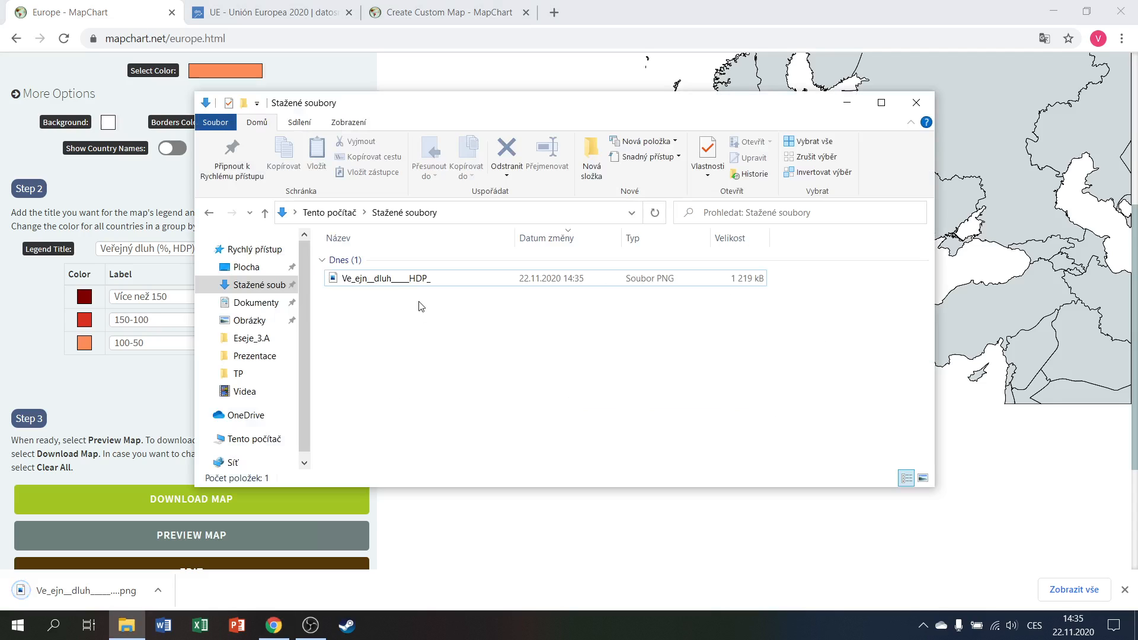
pyautogui.click(399, 284)
pyautogui.doubleClick(398, 282)
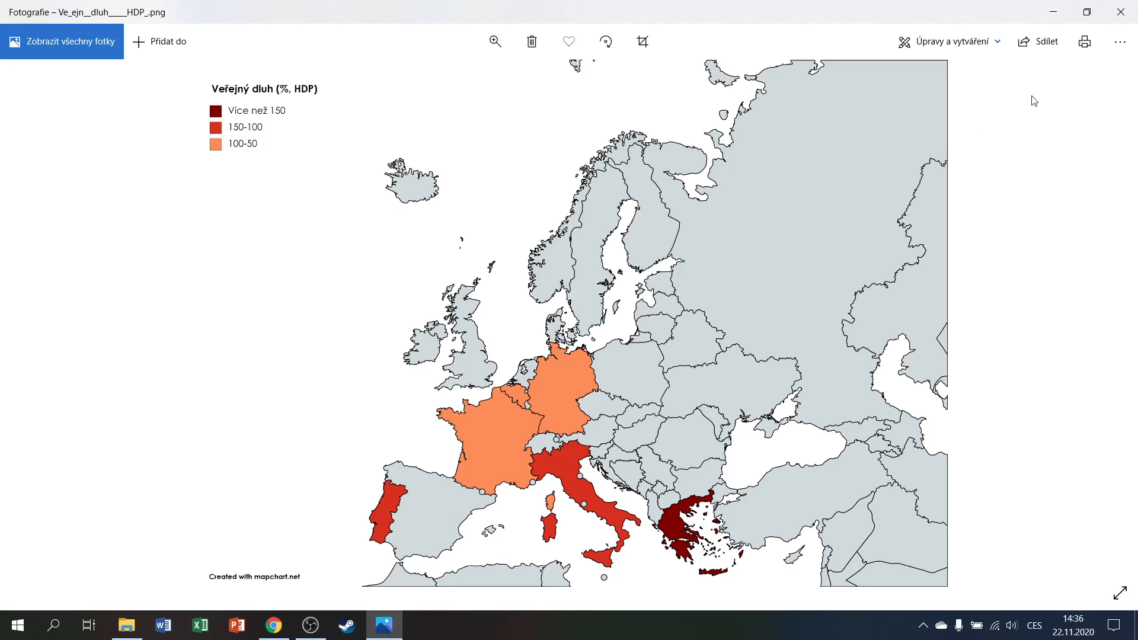
pyautogui.click(1113, 17)
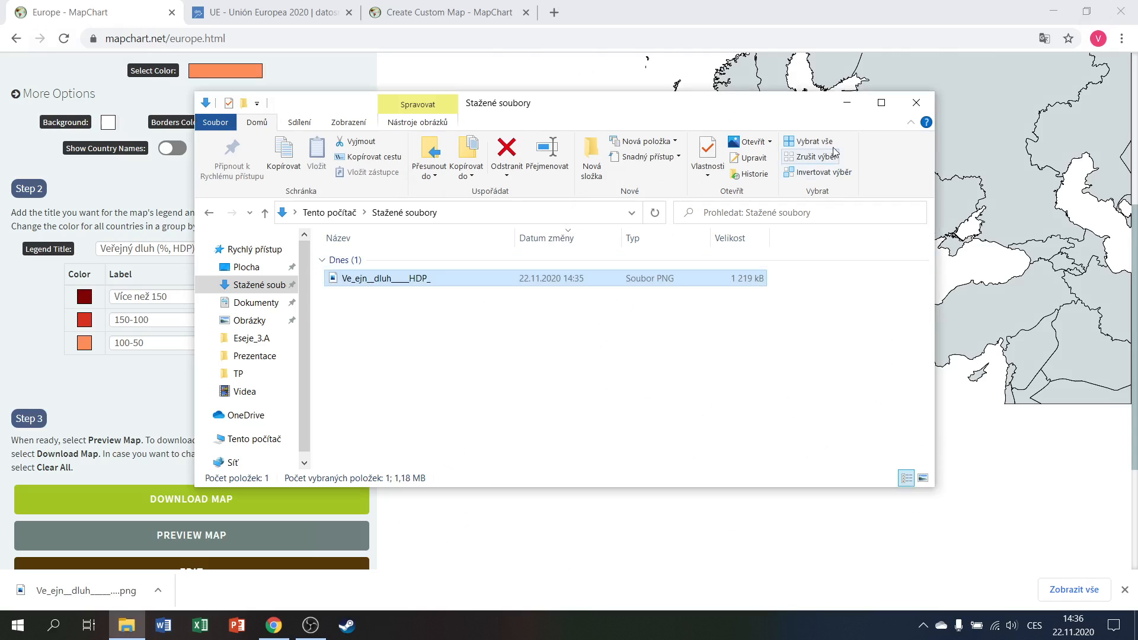
pyautogui.click(846, 104)
# Switch off the country borders and put the previewed map back into edit mode.
pyautogui.scroll(3, 691, 376)
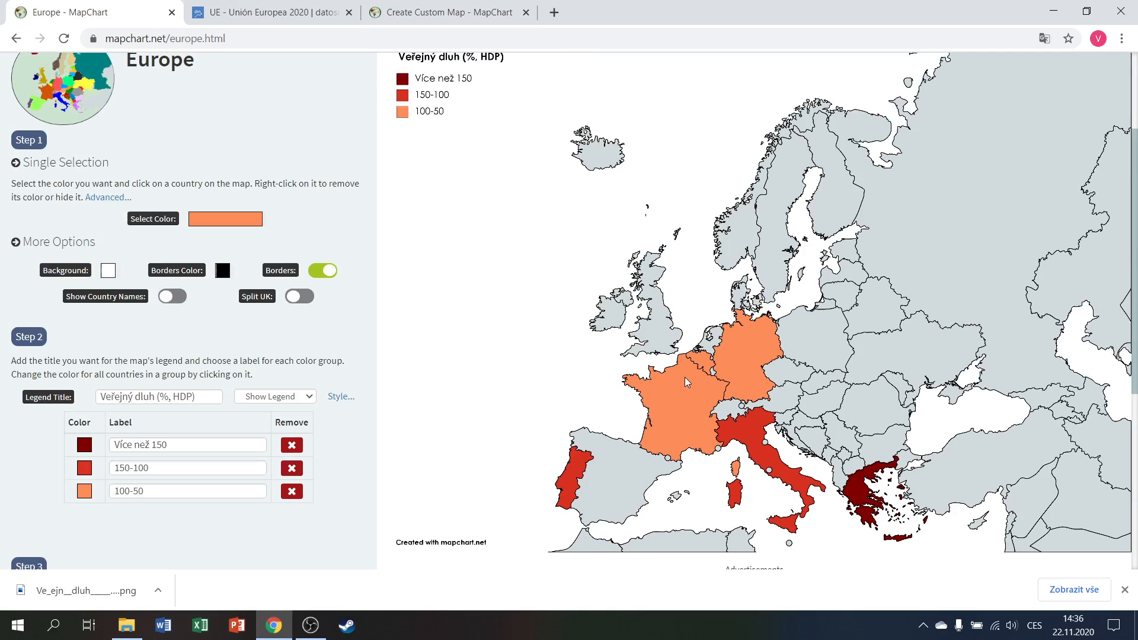
pyautogui.scroll(1, 544, 369)
pyautogui.scroll(-1, 540, 368)
pyautogui.scroll(1, 539, 368)
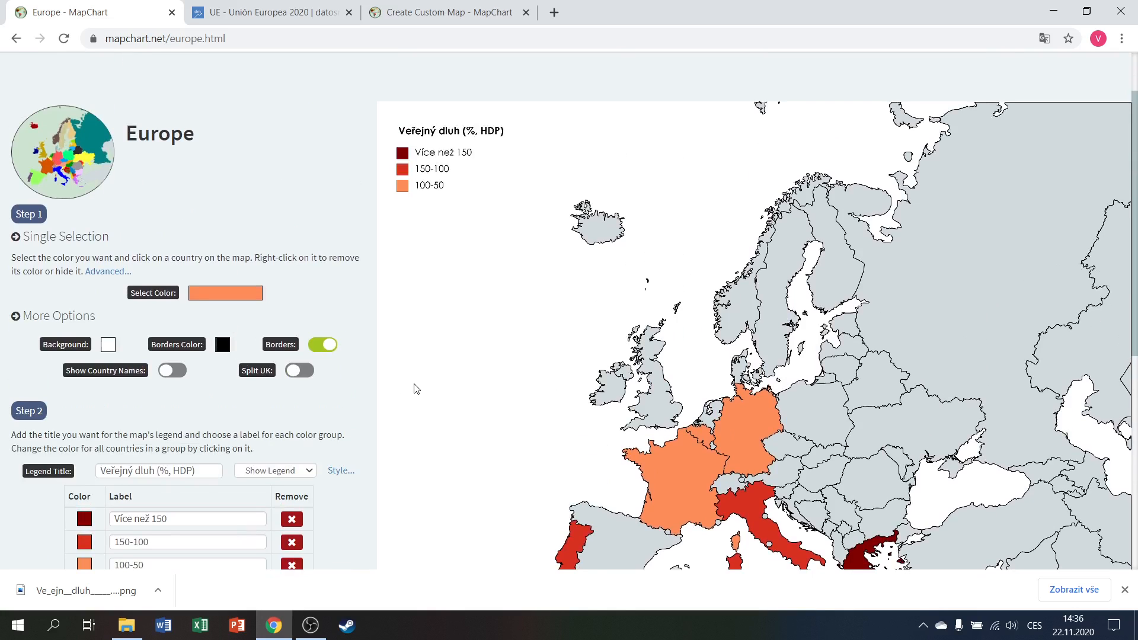
pyautogui.scroll(-1, 415, 388)
pyautogui.scroll(1, 414, 388)
pyautogui.click(318, 346)
pyautogui.scroll(-1, 389, 363)
pyautogui.scroll(1, 389, 363)
pyautogui.scroll(-1, 381, 386)
pyautogui.scroll(-7, 381, 386)
pyautogui.scroll(3, 305, 380)
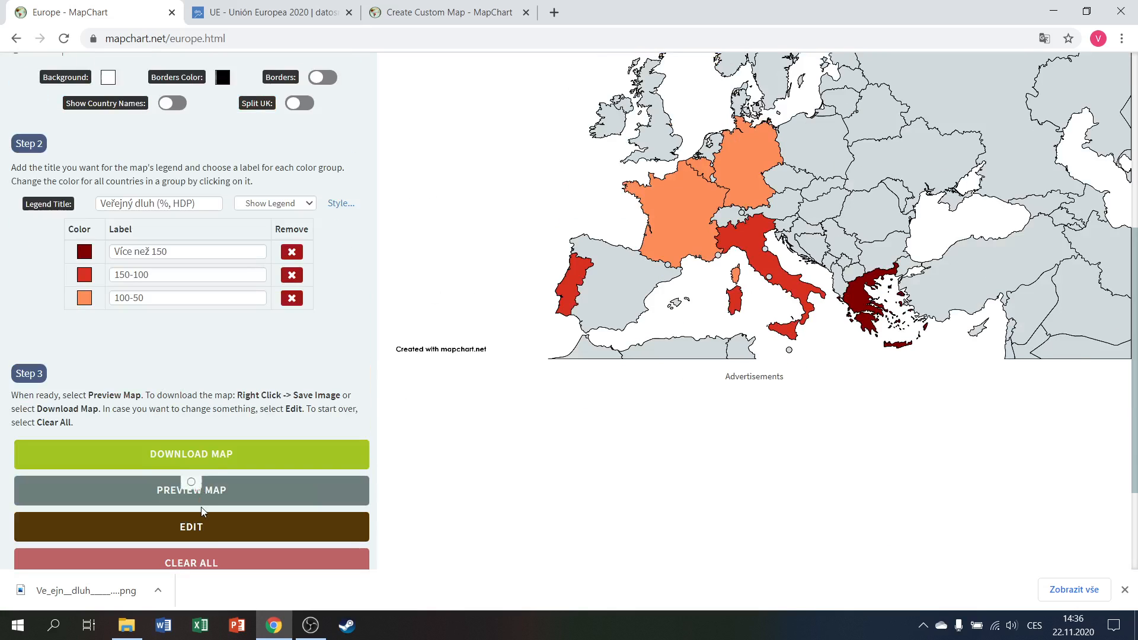
pyautogui.click(191, 528)
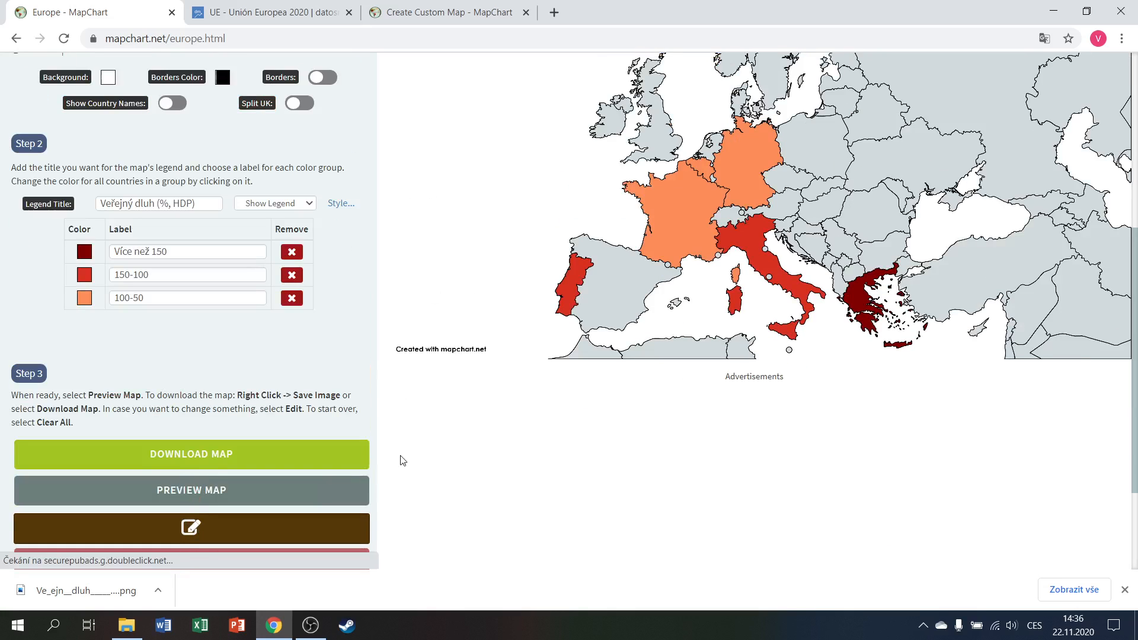
# Compare the map with and without country borders, and leave the borders switched on.
pyautogui.scroll(1, 446, 455)
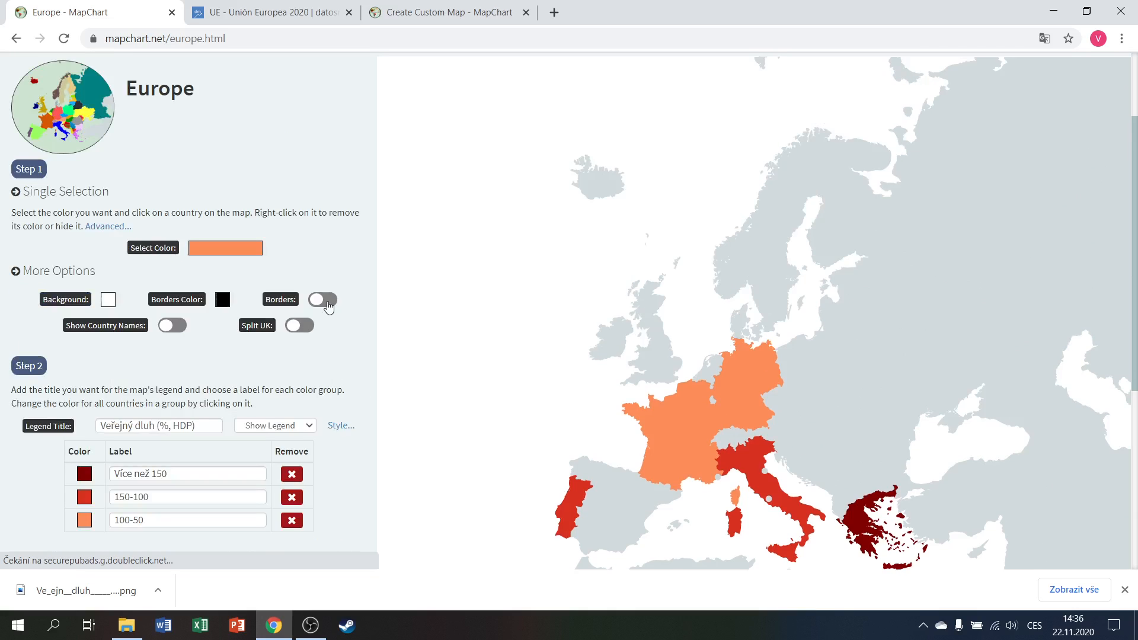
pyautogui.click(329, 302)
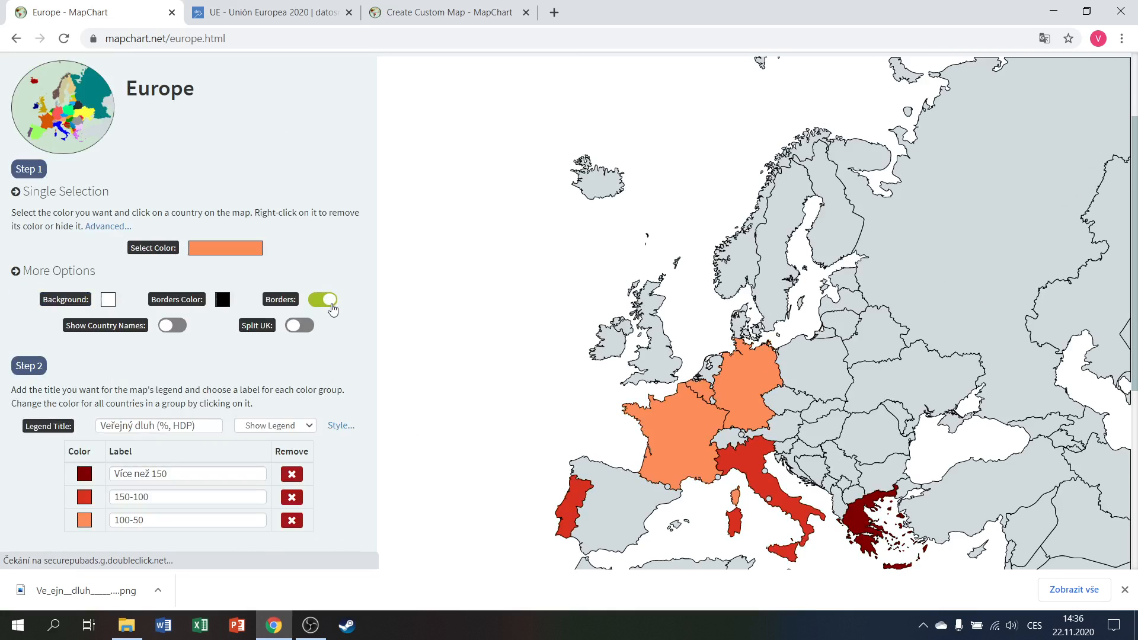
pyautogui.click(323, 301)
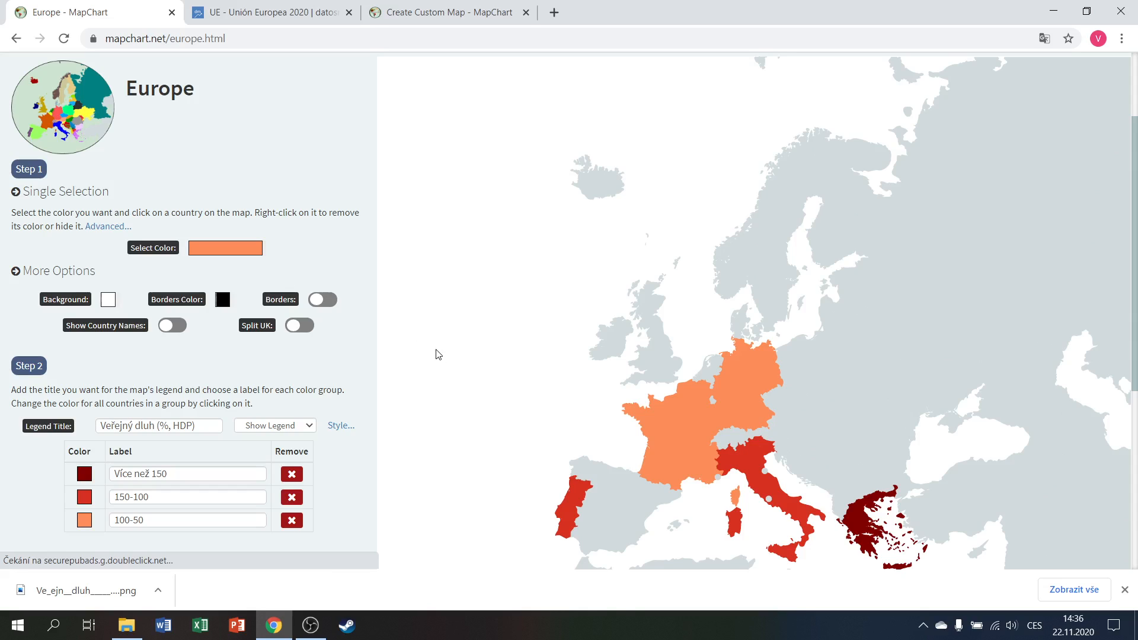
pyautogui.click(329, 302)
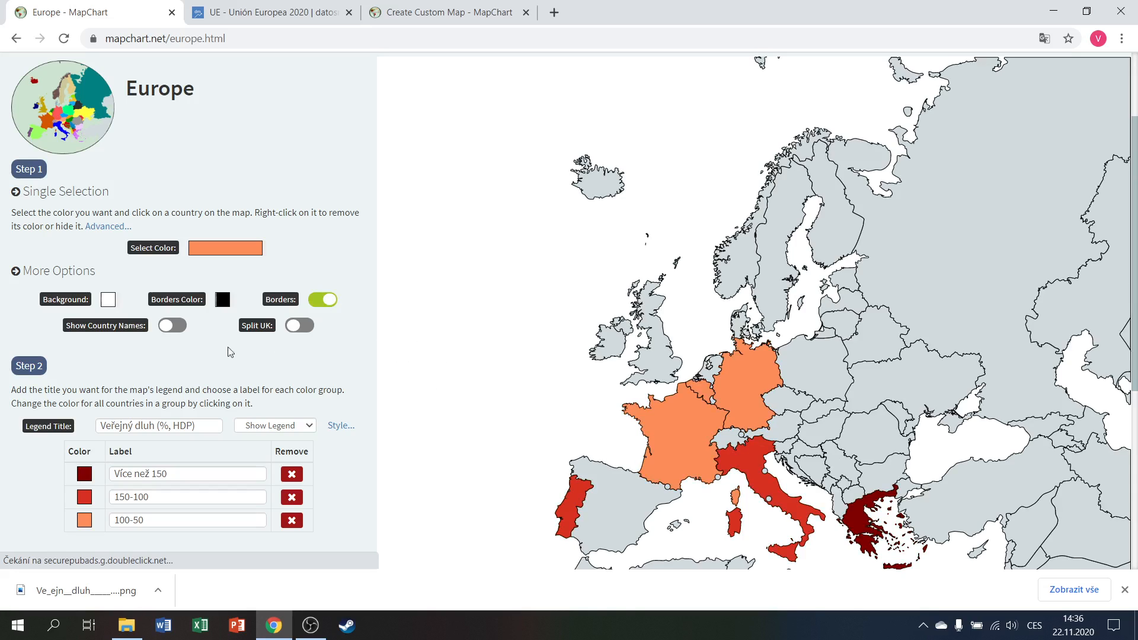
# Try dark green as the map's borders colour and set it back to black.
pyautogui.click(224, 310)
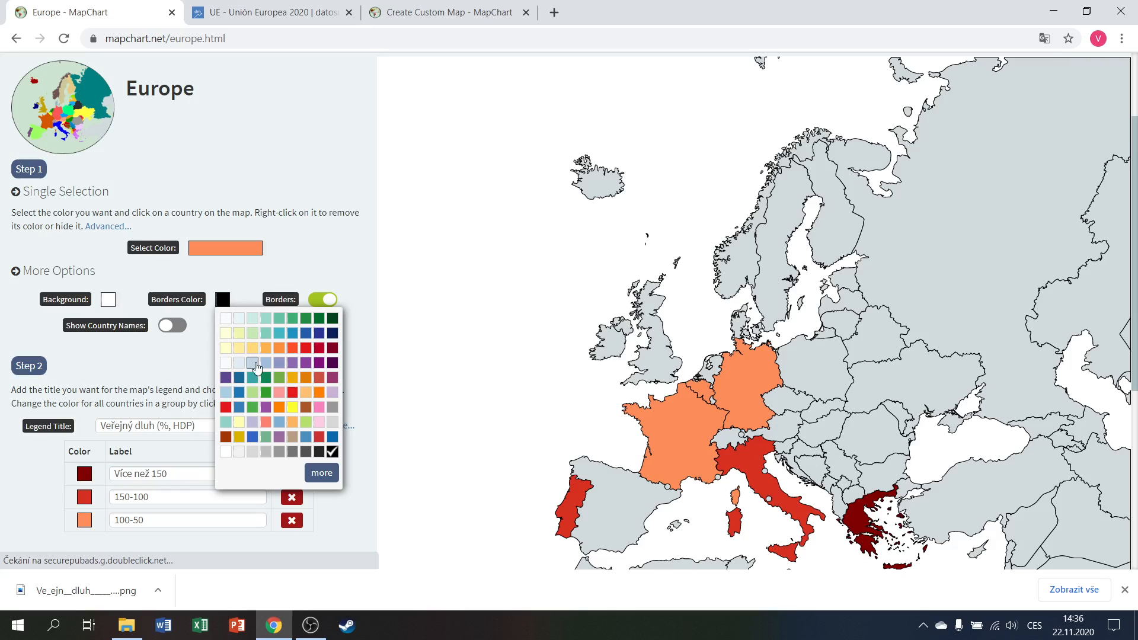
pyautogui.click(332, 319)
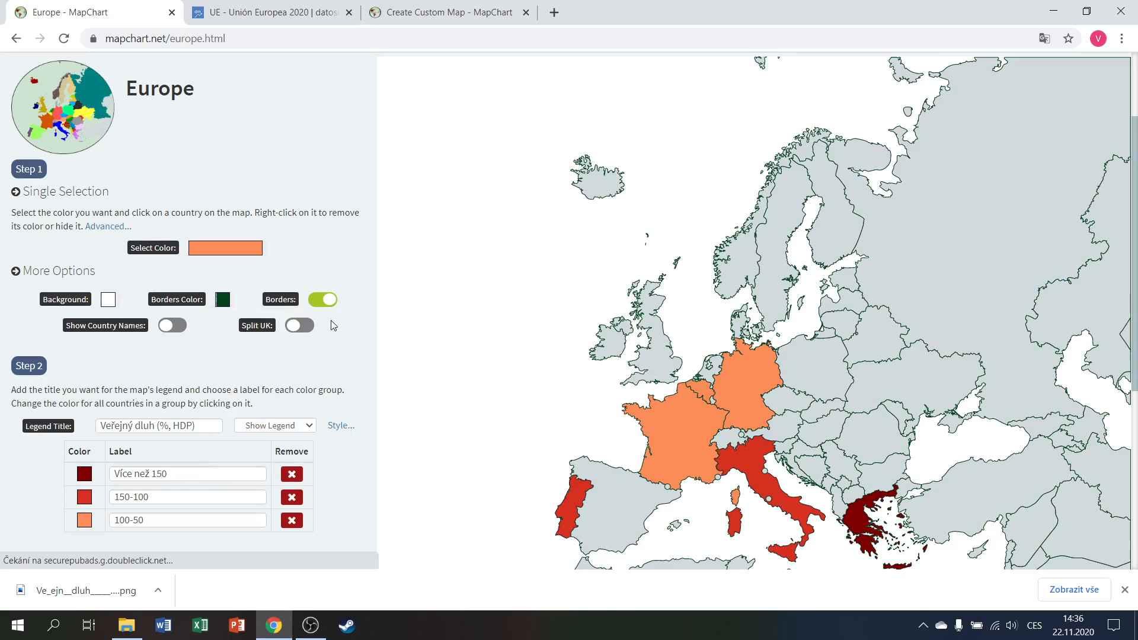
pyautogui.click(218, 301)
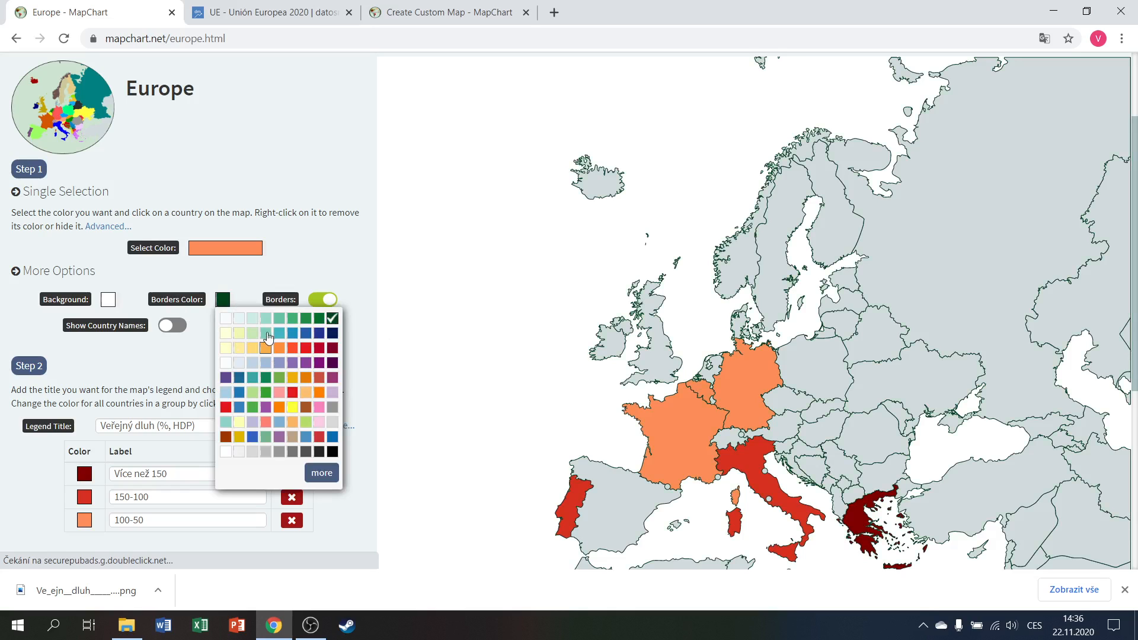
pyautogui.click(332, 452)
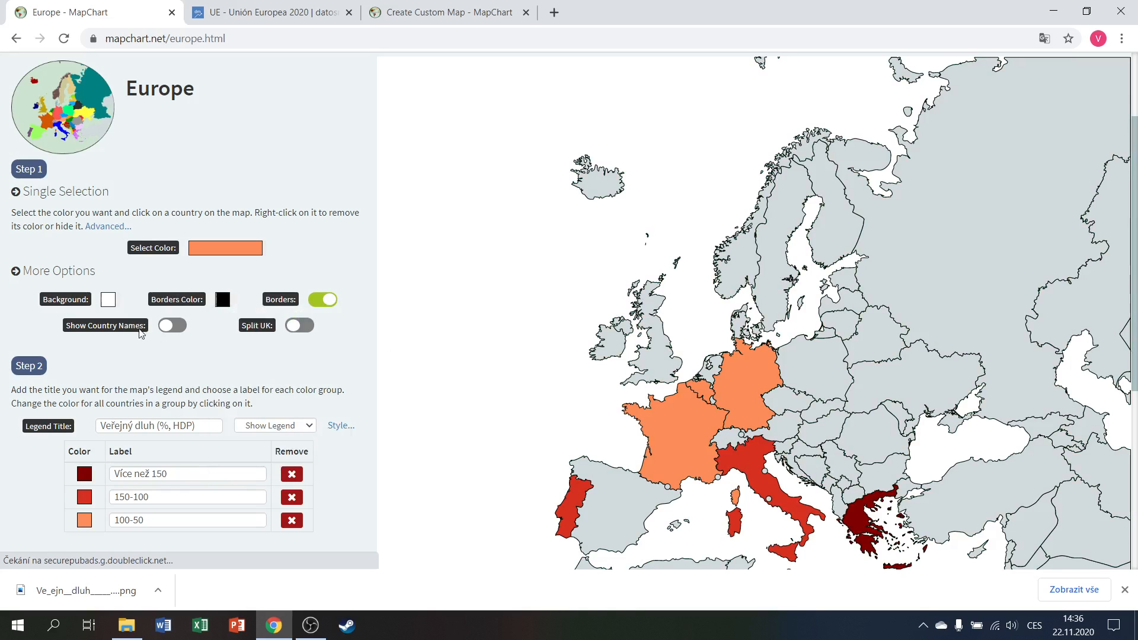
# Set the map's background to the custom turquoise colour #20dfe8.
pyautogui.click(108, 300)
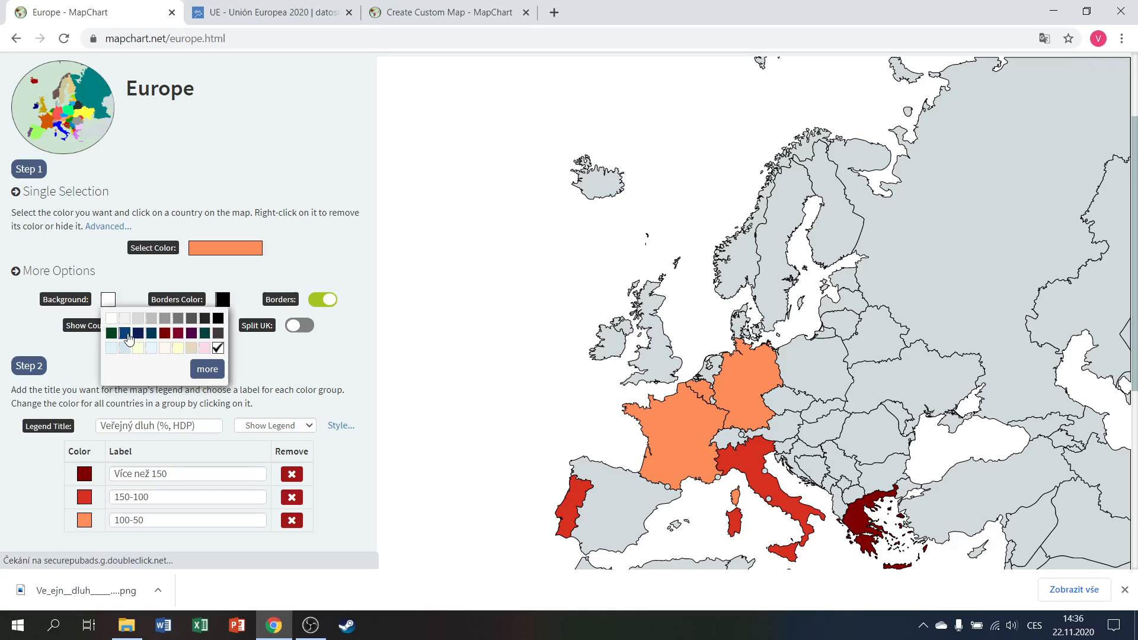
pyautogui.click(208, 369)
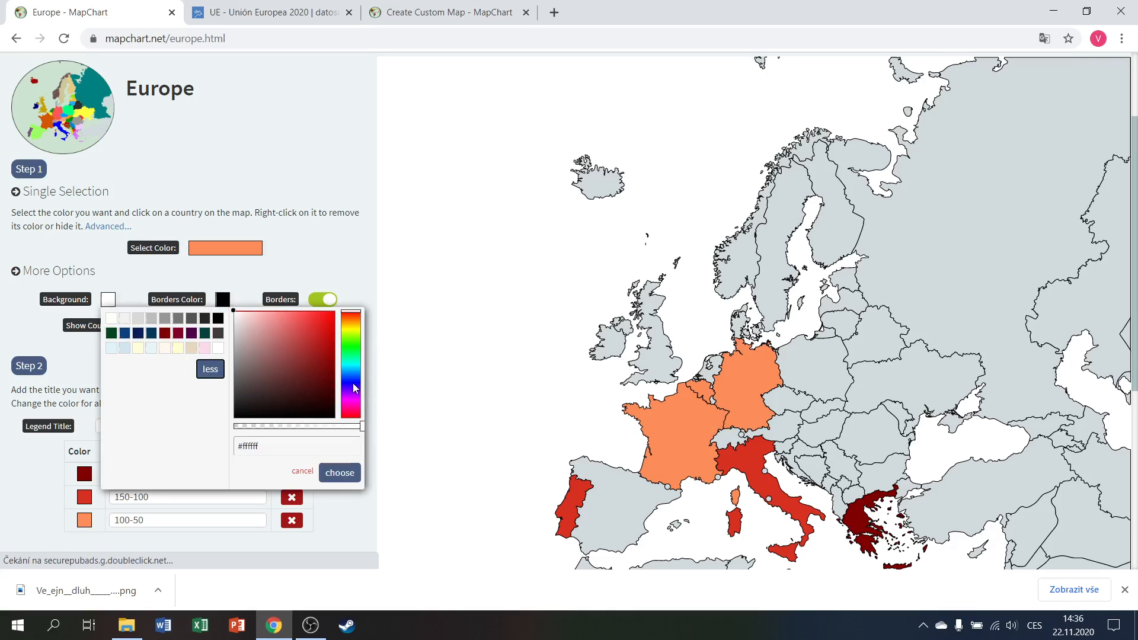
pyautogui.click(352, 359)
pyautogui.click(340, 472)
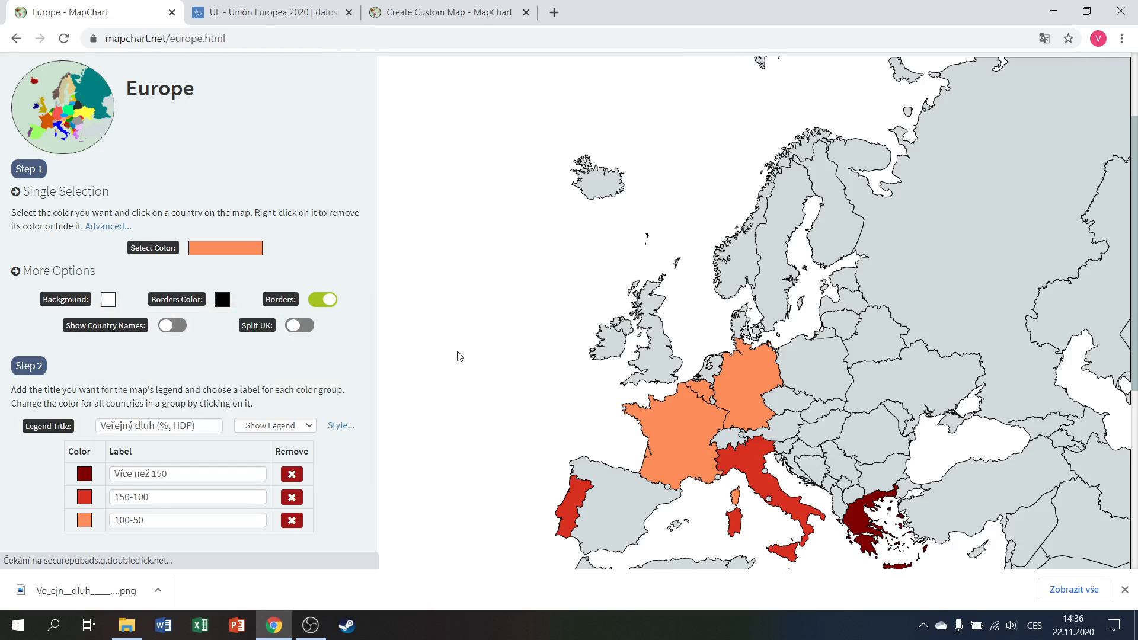
pyautogui.click(108, 300)
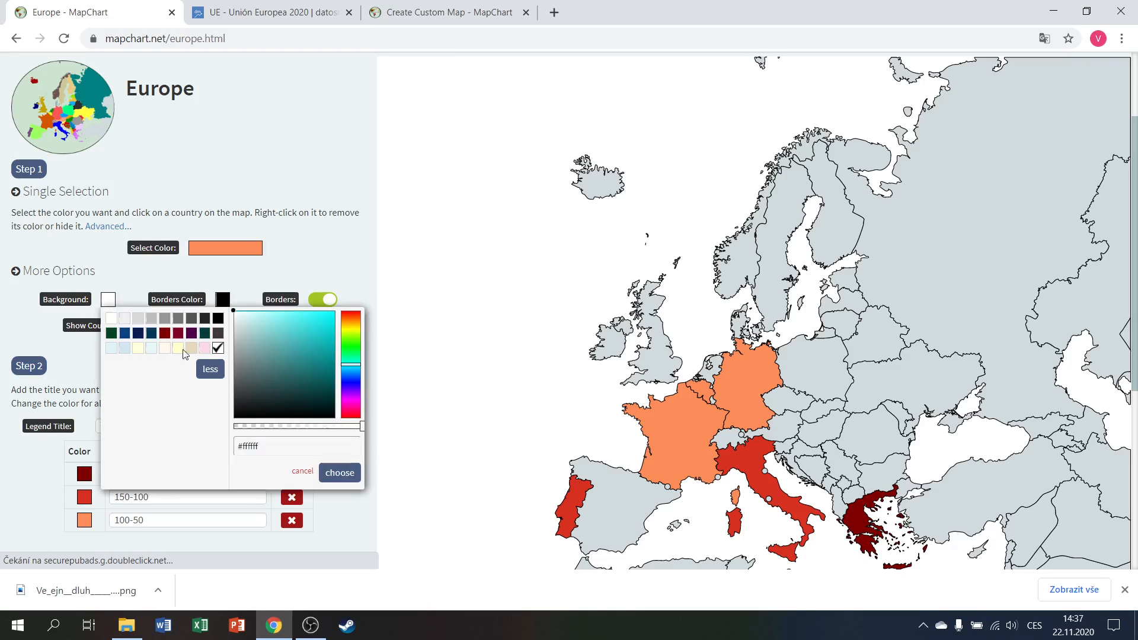
pyautogui.click(353, 359)
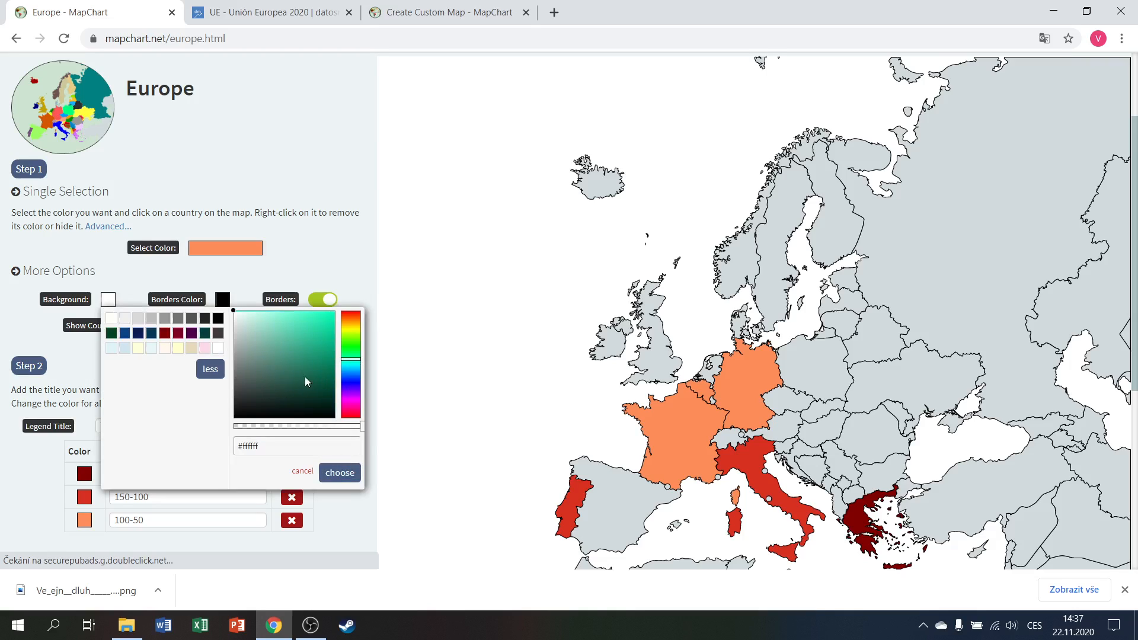
pyautogui.click(349, 365)
pyautogui.click(318, 365)
pyautogui.click(319, 320)
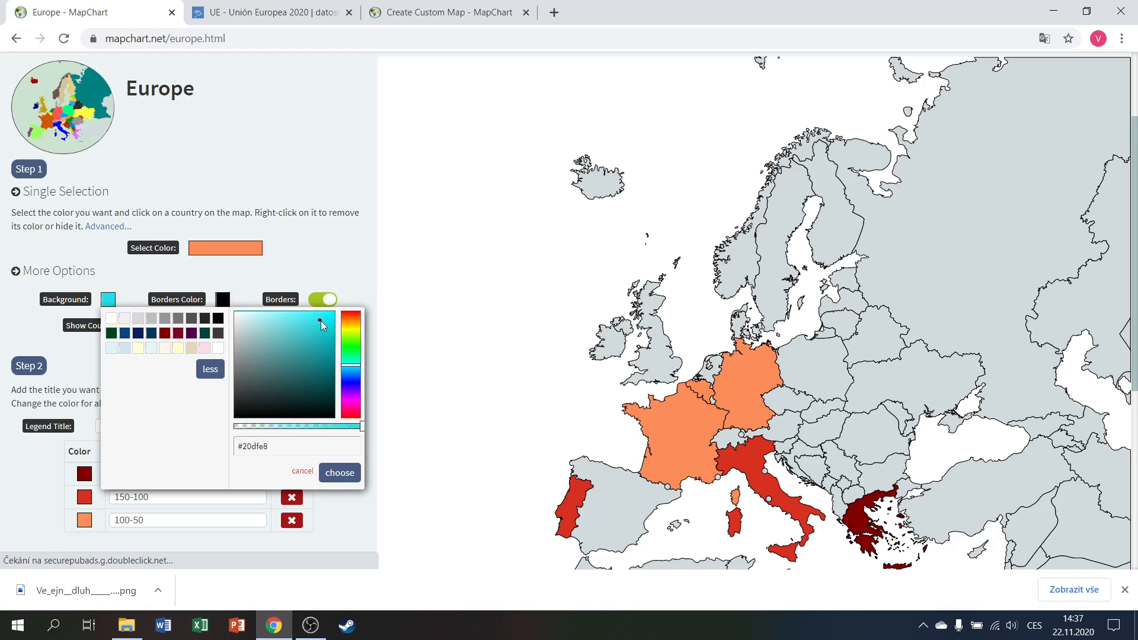
pyautogui.click(340, 473)
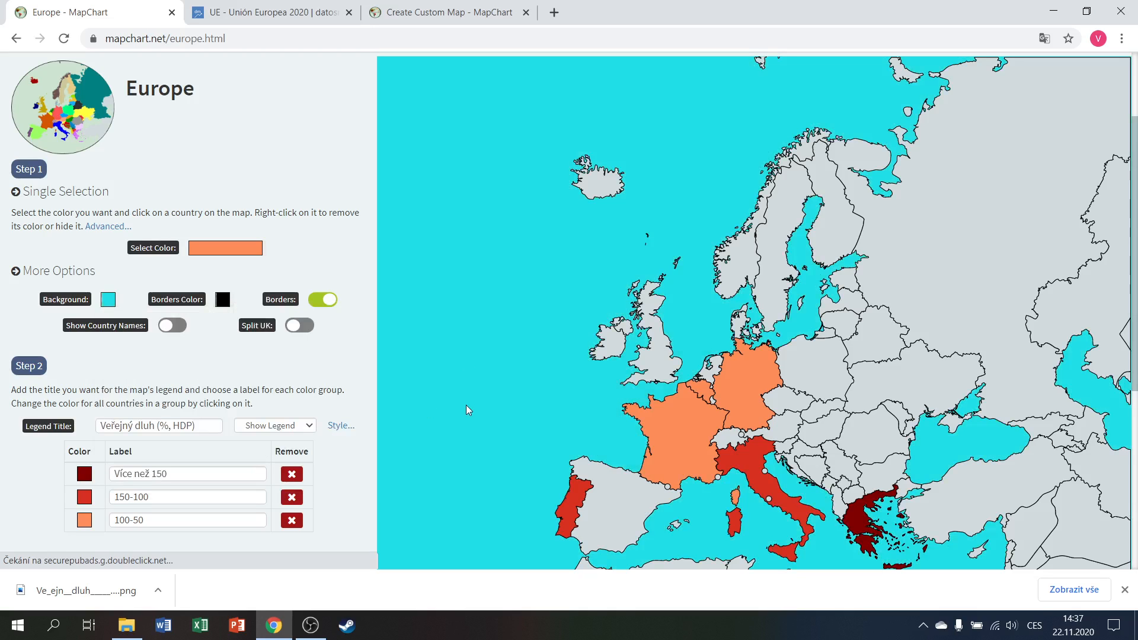
# Compare the map with and without country names, leave the names hidden, and close the browser's downloads bar.
pyautogui.click(177, 326)
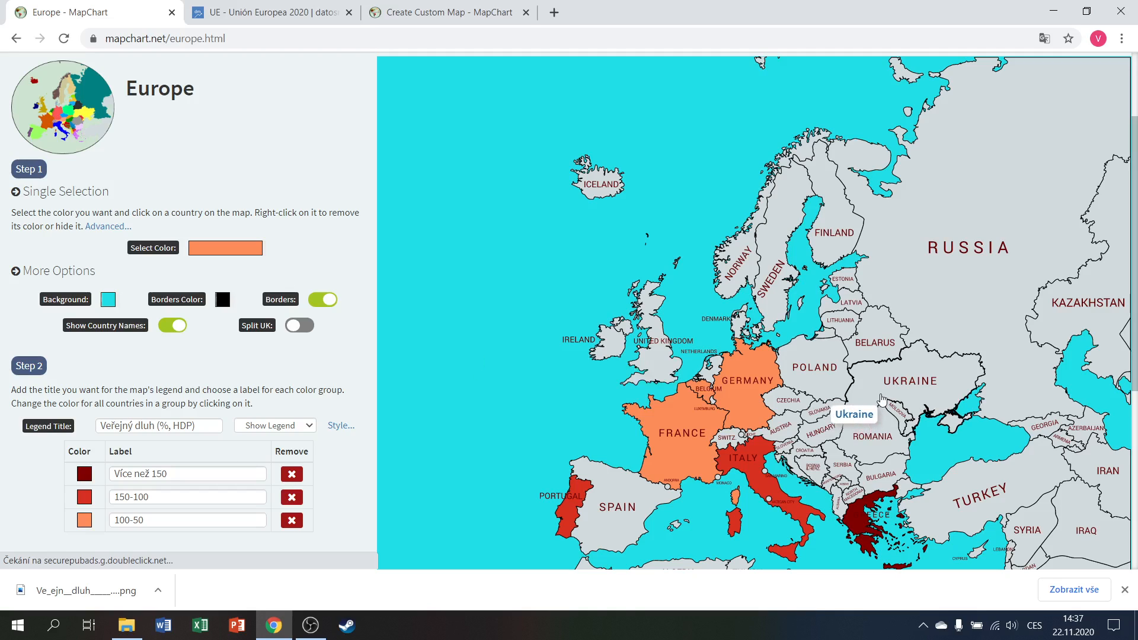
pyautogui.click(170, 326)
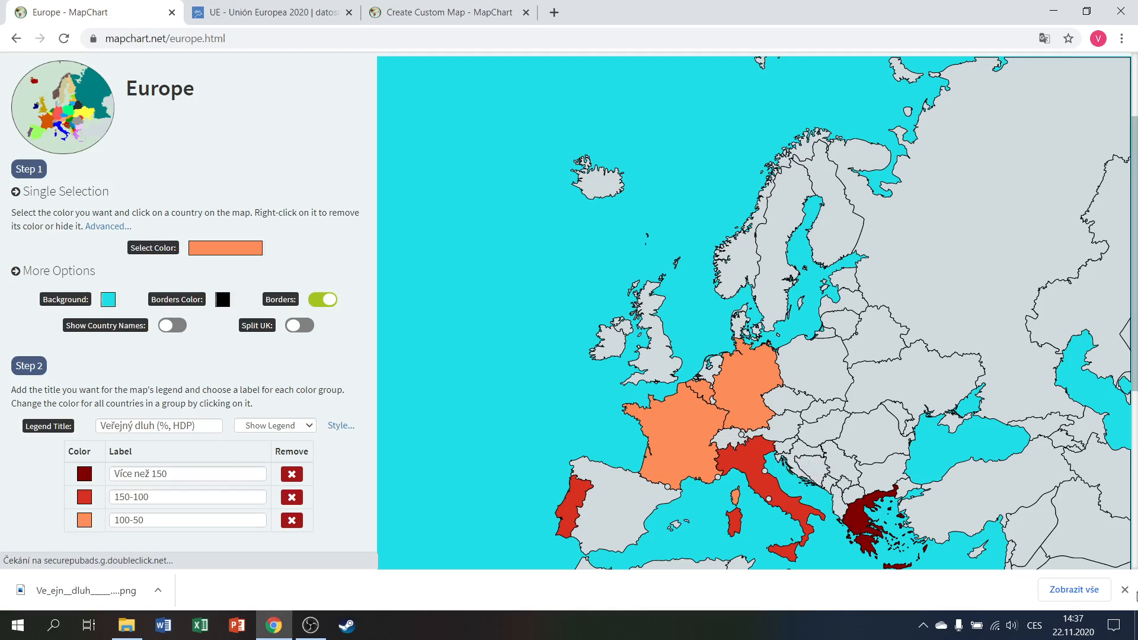
pyautogui.click(1124, 589)
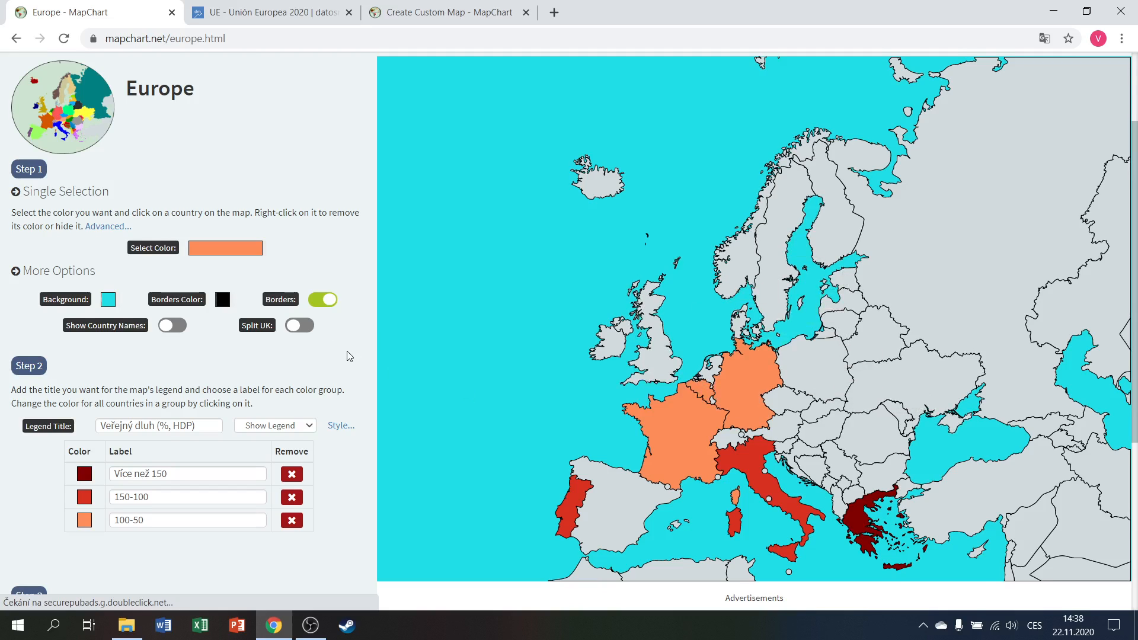
# Review the map options, the legend settings and the Step 3 preview, edit and clear actions on the page.
pyautogui.scroll(2, 349, 355)
pyautogui.scroll(-1, 348, 358)
pyautogui.scroll(1, 344, 352)
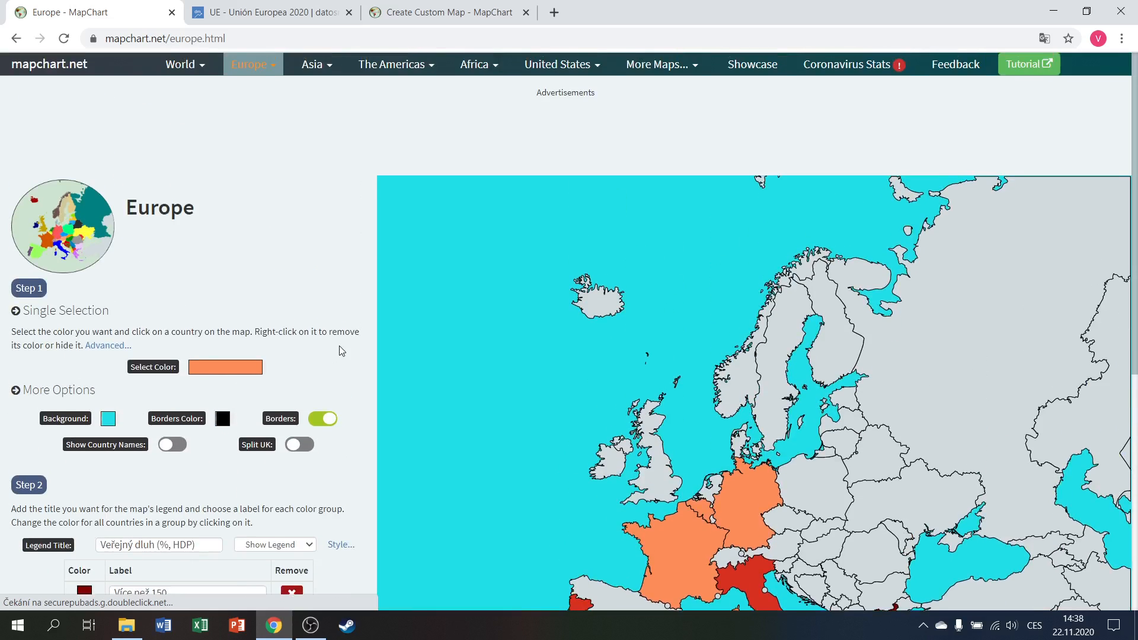
pyautogui.scroll(-1, 338, 347)
pyautogui.scroll(-1, 343, 375)
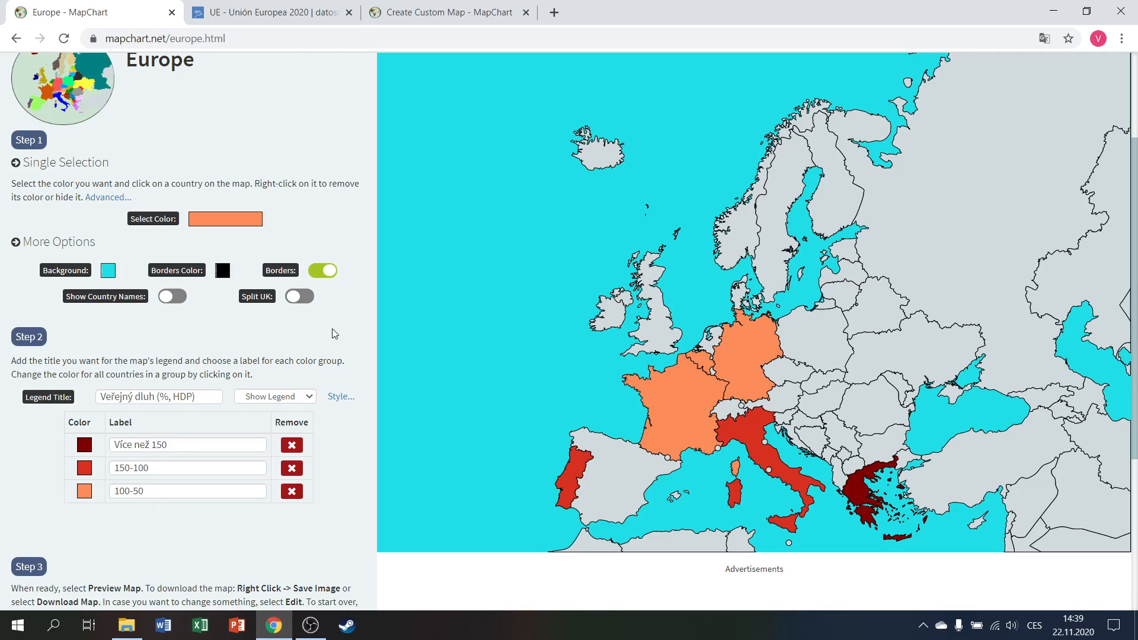
pyautogui.scroll(-4, 340, 338)
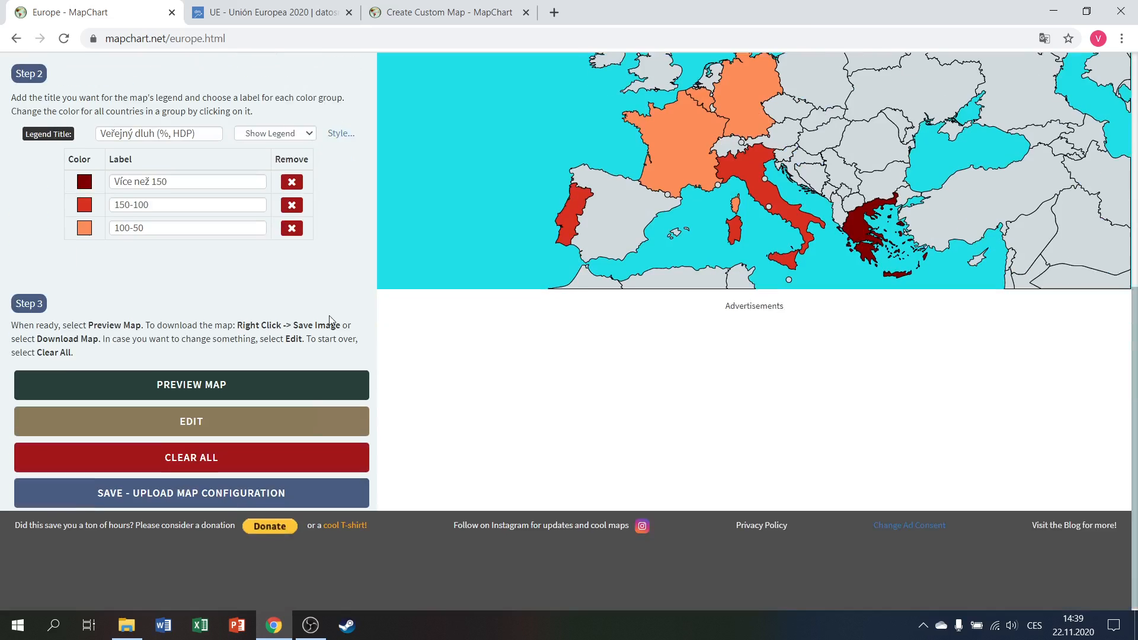
pyautogui.scroll(3, 345, 287)
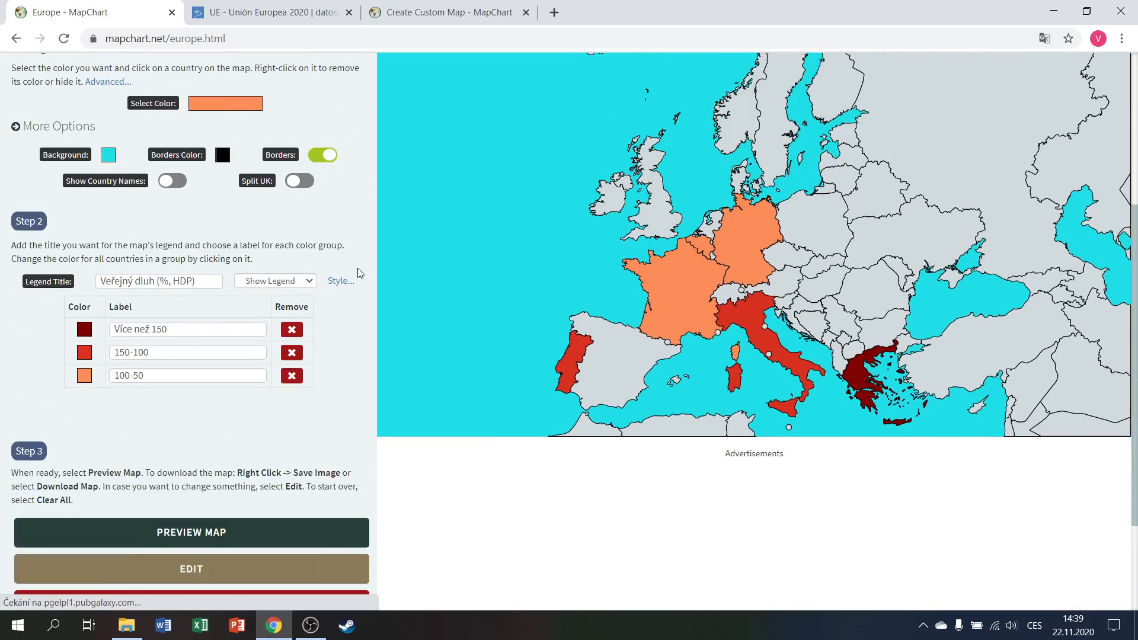
pyautogui.scroll(-1, 347, 272)
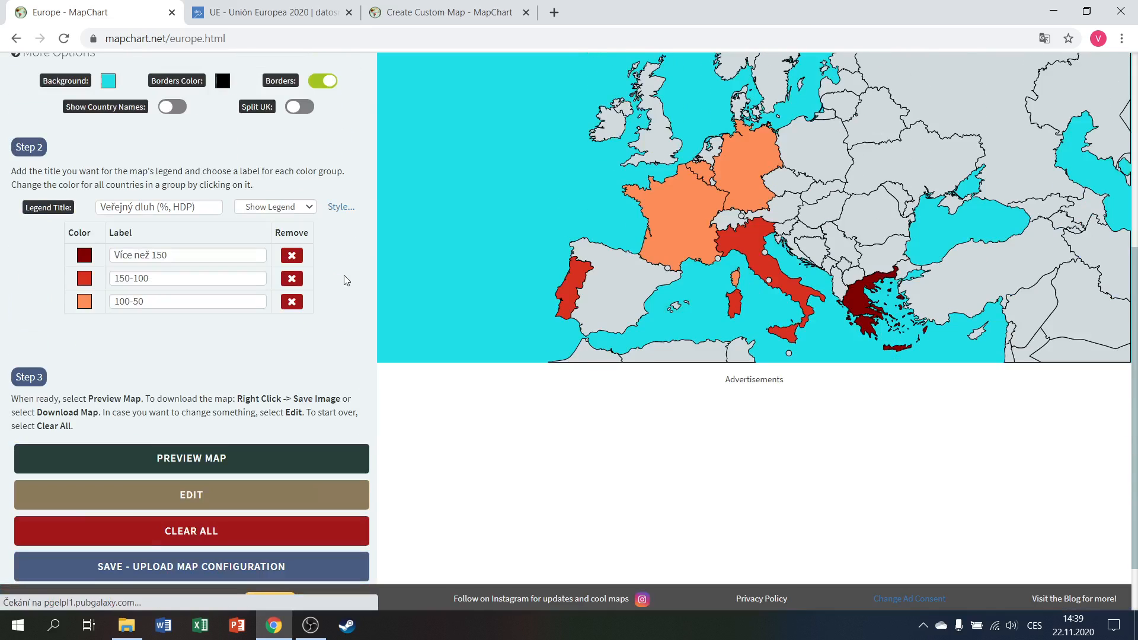
pyautogui.scroll(-1, 343, 268)
pyautogui.scroll(1, 344, 264)
pyautogui.scroll(-1, 345, 268)
pyautogui.scroll(1, 344, 268)
# Clear all colours, labels and settings from the map, and colour France dark green.
pyautogui.click(192, 531)
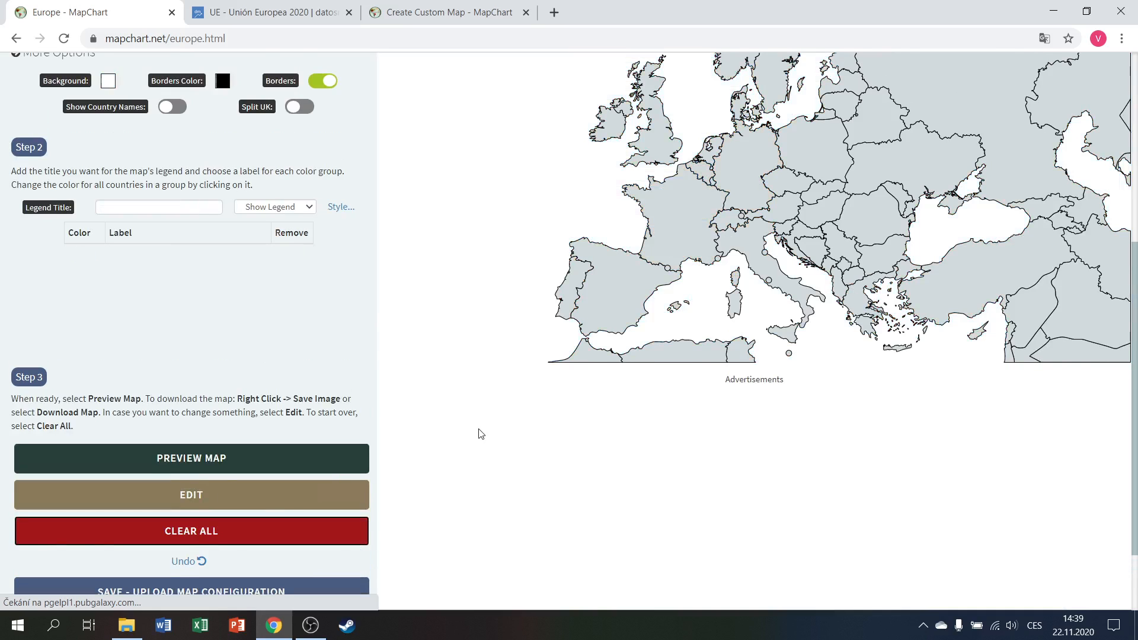
pyautogui.scroll(2, 363, 373)
pyautogui.click(242, 179)
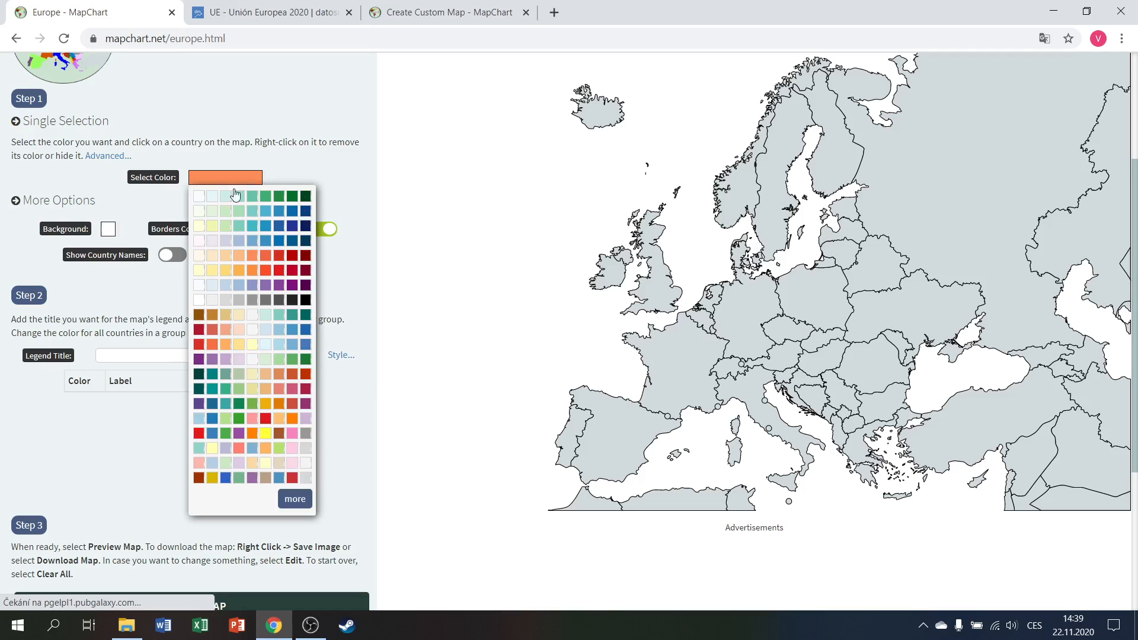
pyautogui.click(305, 198)
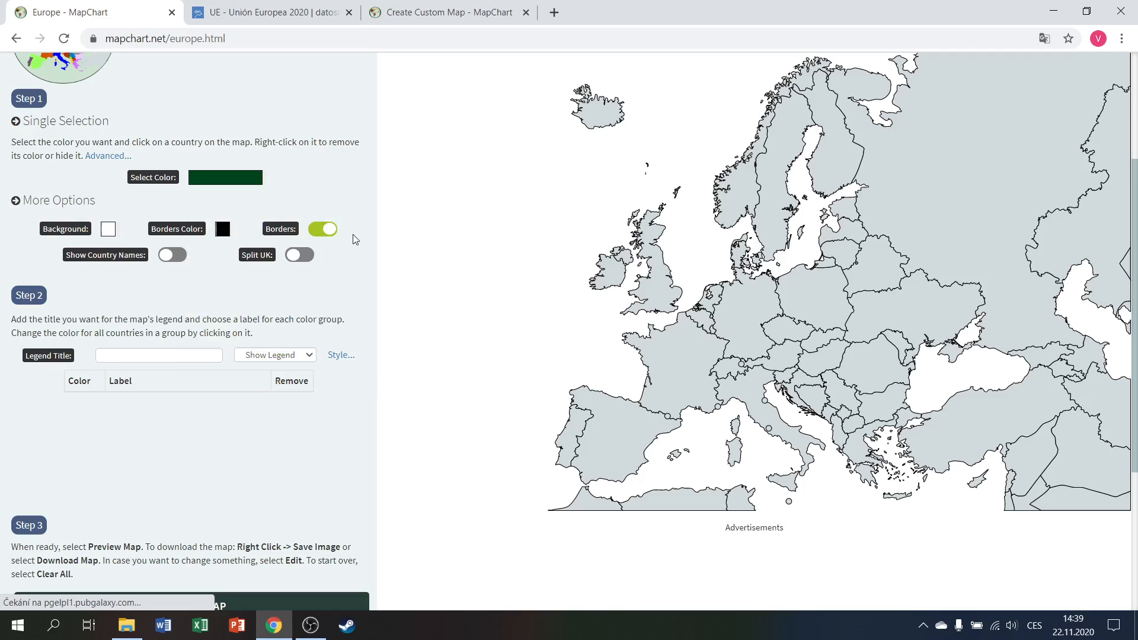
pyautogui.click(687, 377)
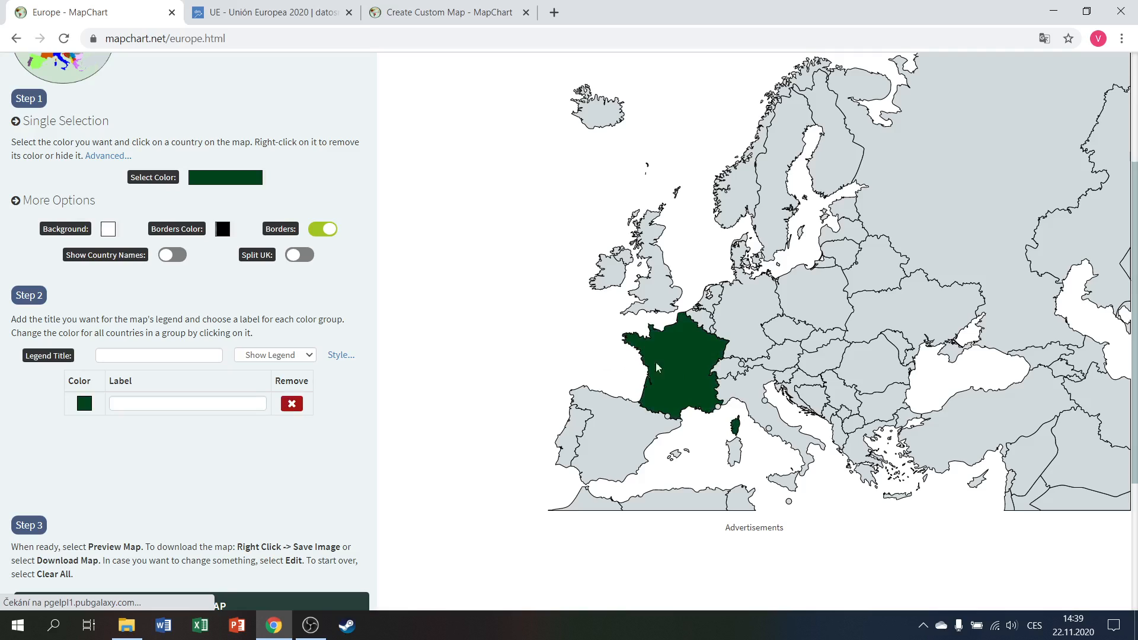
# Paint France with a Diagonal Stripes Thick pattern in black over its dark green background.
pyautogui.rightClick(682, 365)
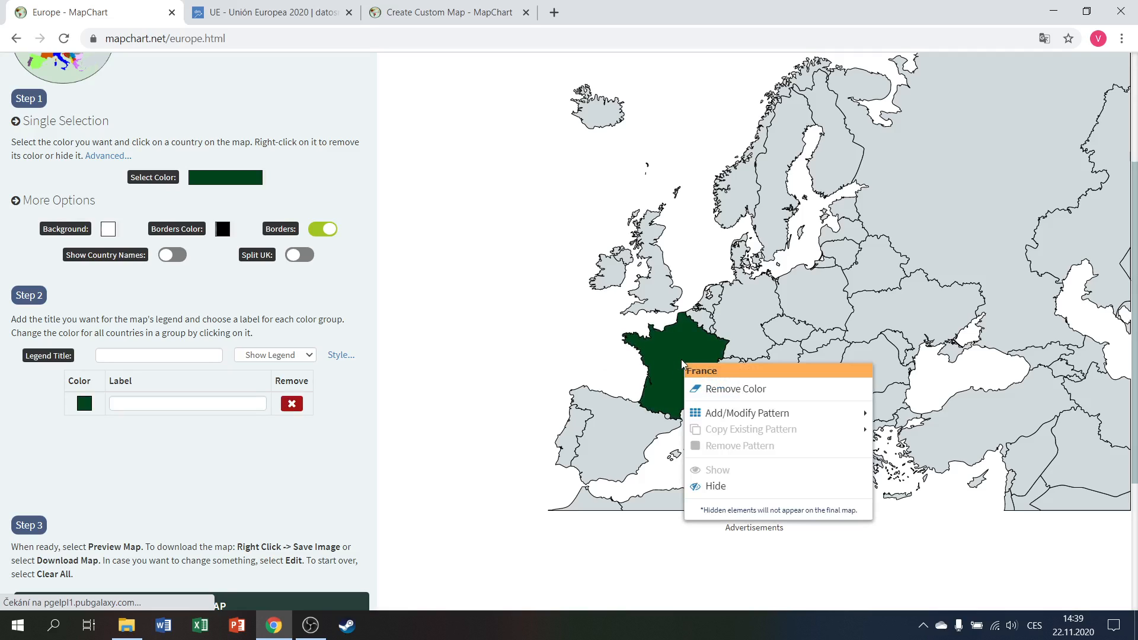
pyautogui.moveTo(763, 413)
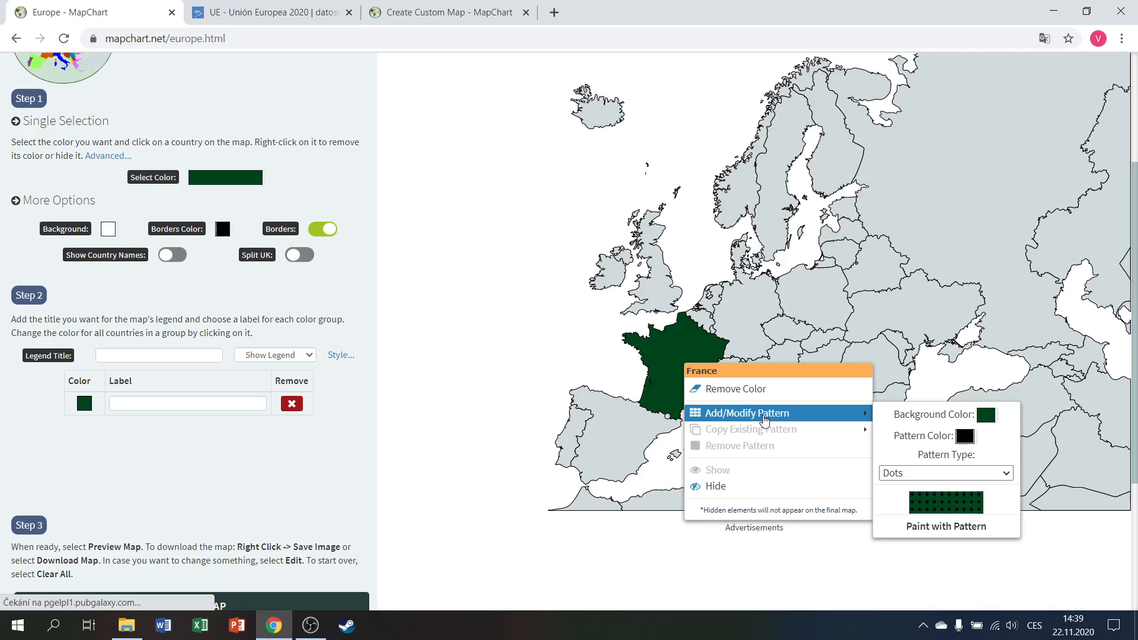
pyautogui.click(964, 439)
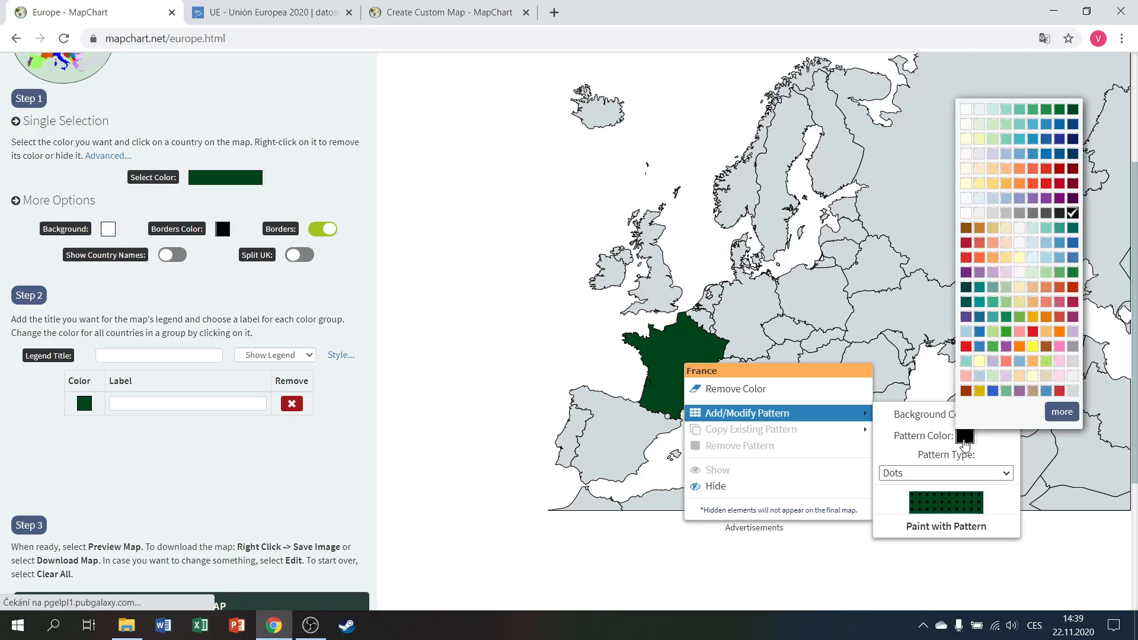
pyautogui.click(1073, 212)
pyautogui.click(1003, 478)
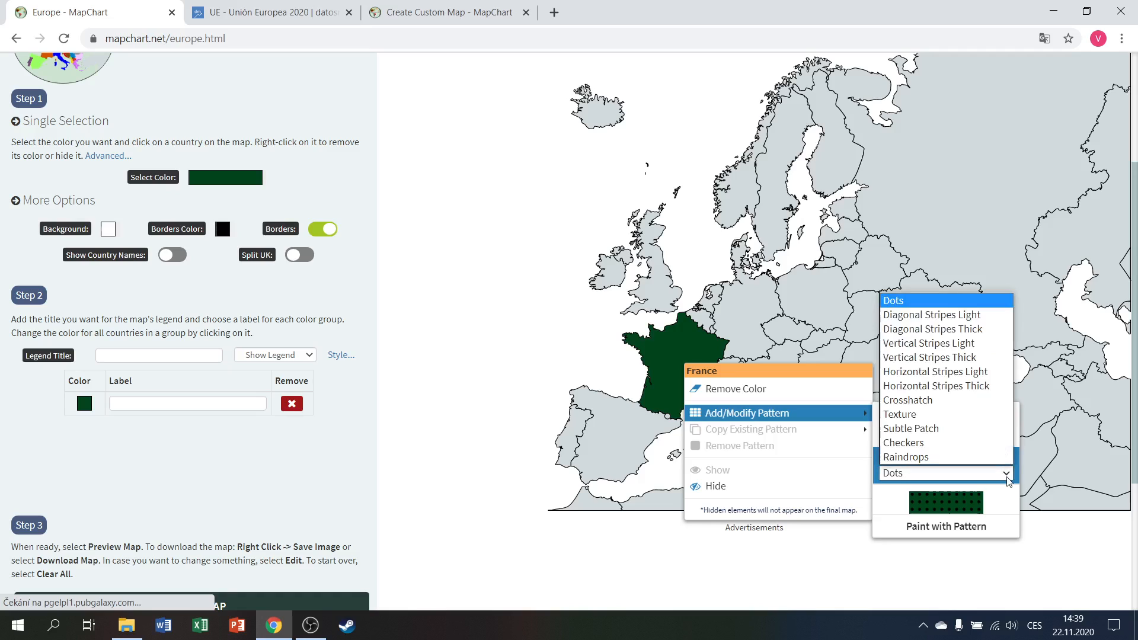
pyautogui.click(974, 329)
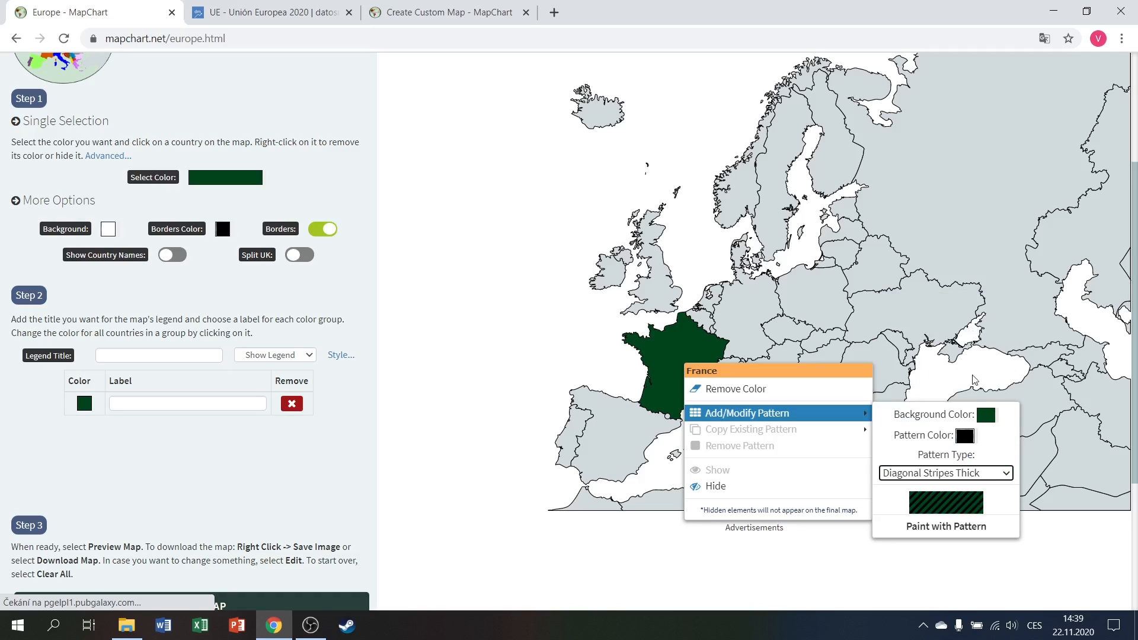
pyautogui.click(946, 510)
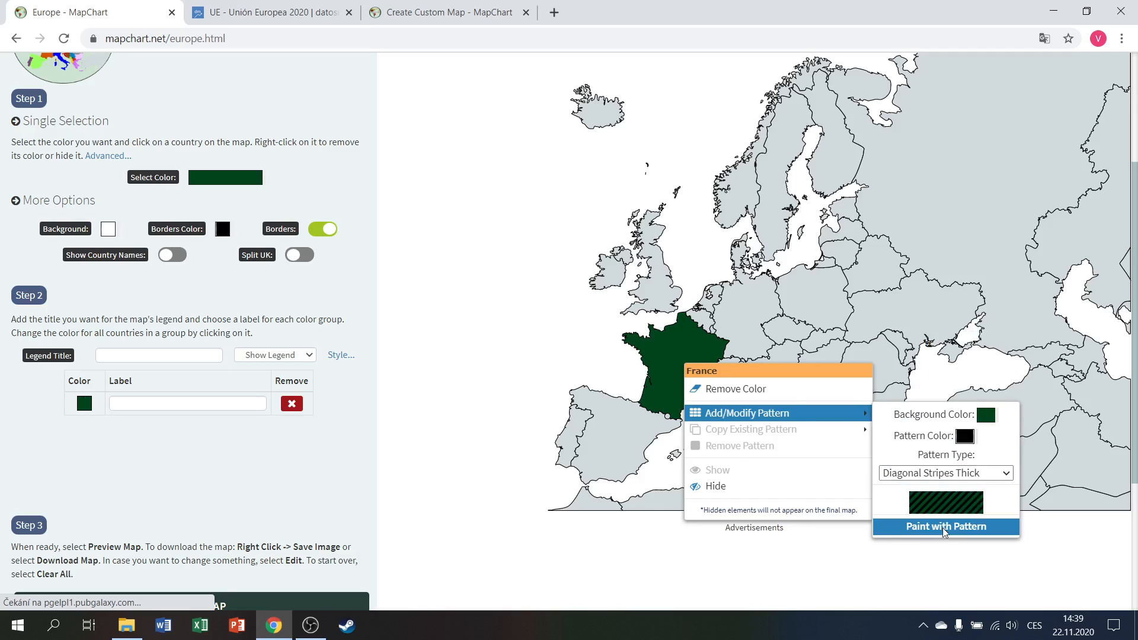
pyautogui.click(944, 528)
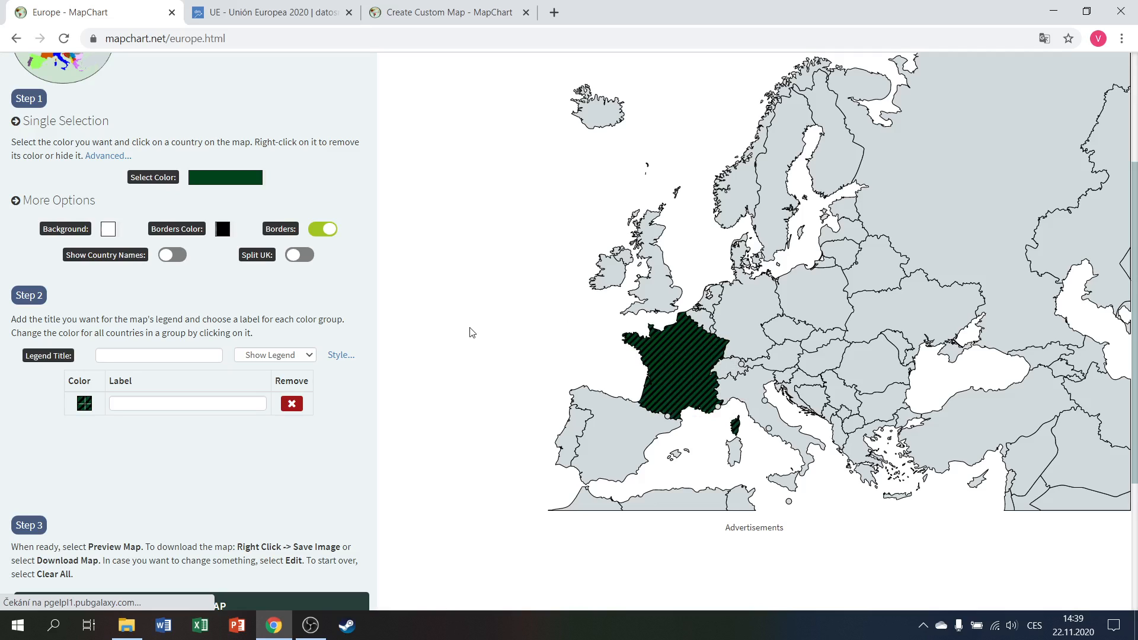
# Colour Germany dark green and copy France's existing striped pattern onto it.
pyautogui.scroll(3, 471, 359)
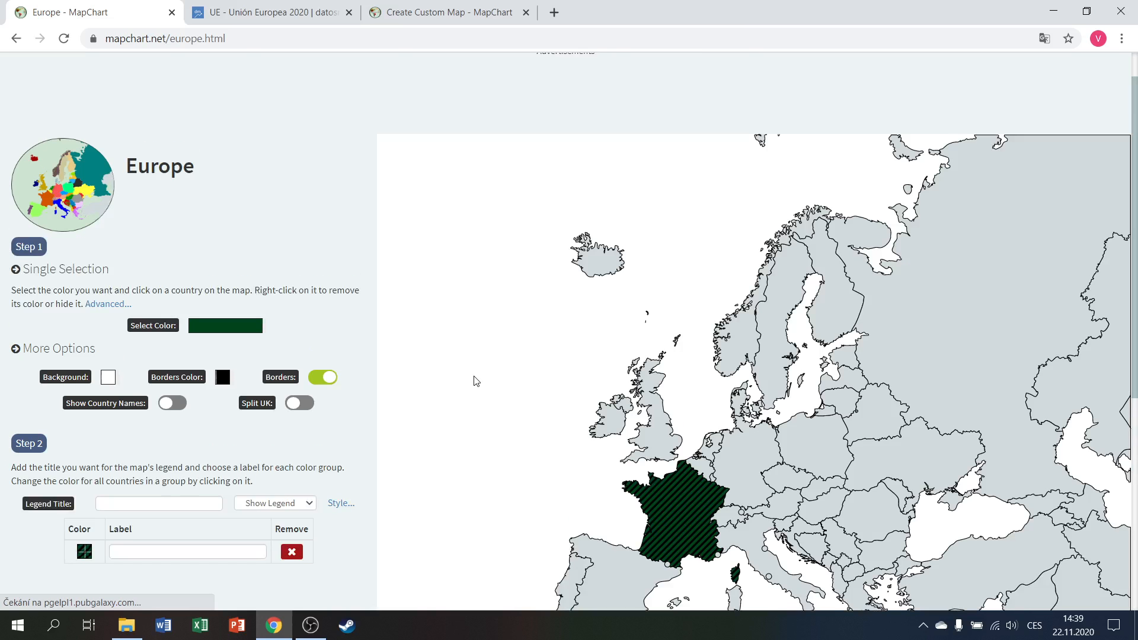
pyautogui.scroll(-1, 473, 381)
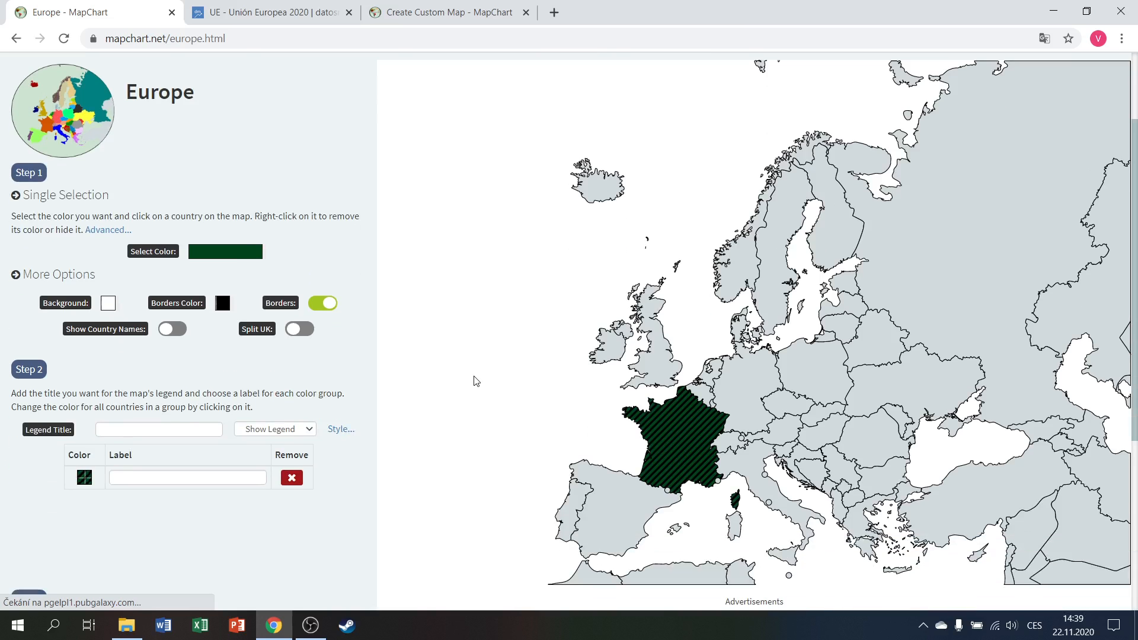
pyautogui.click(745, 391)
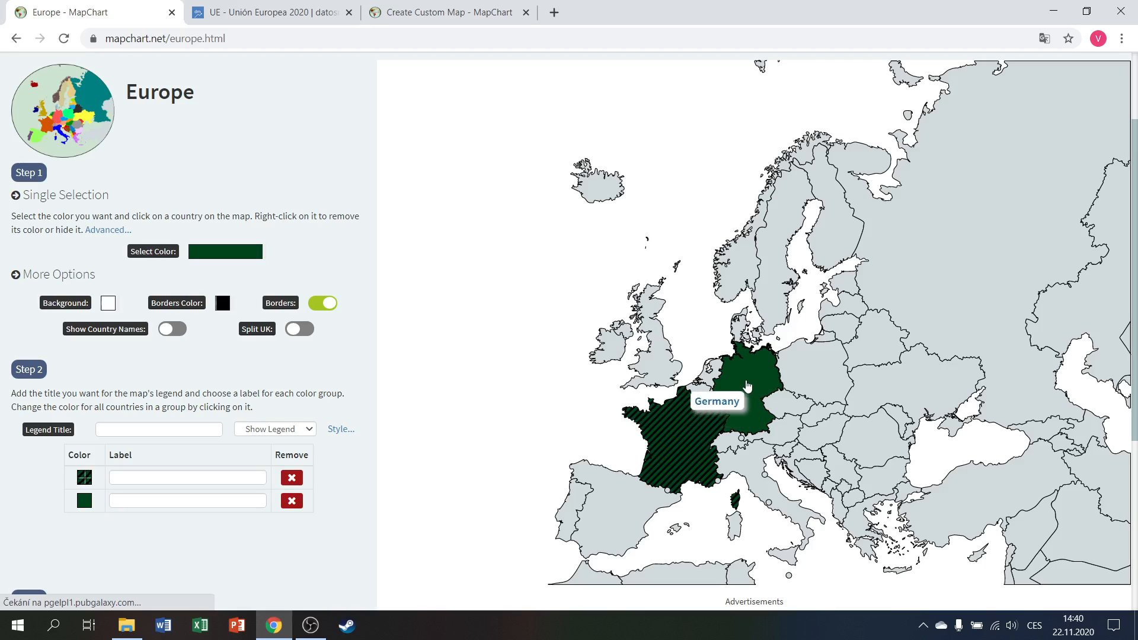
pyautogui.rightClick(748, 386)
pyautogui.moveTo(853, 454)
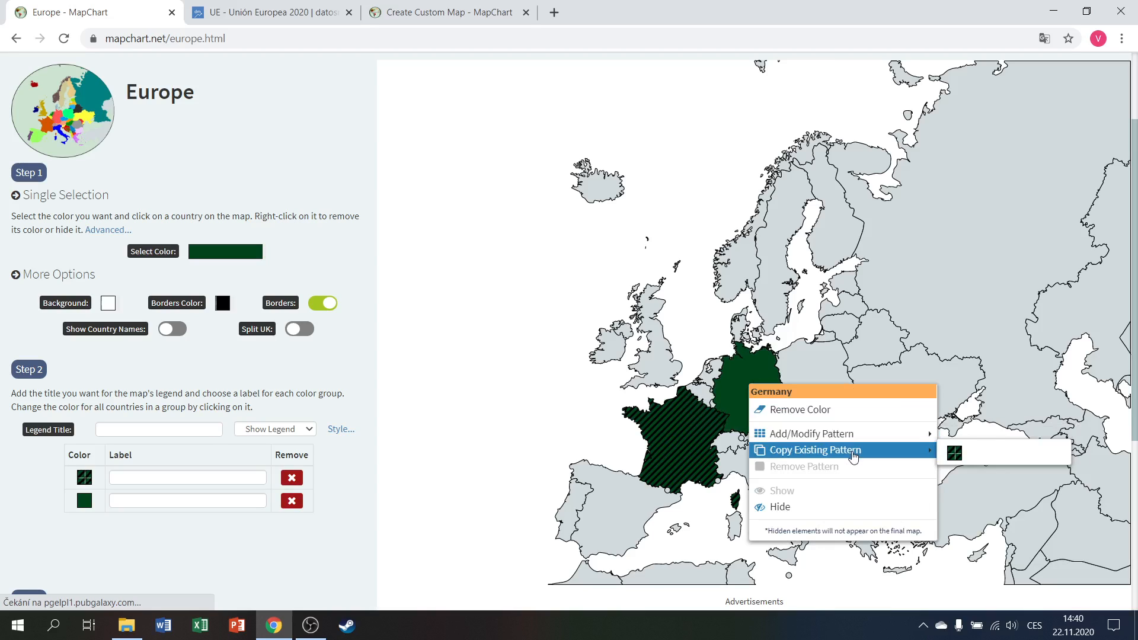
pyautogui.click(954, 454)
pyautogui.scroll(-1, 588, 393)
pyautogui.scroll(1, 546, 394)
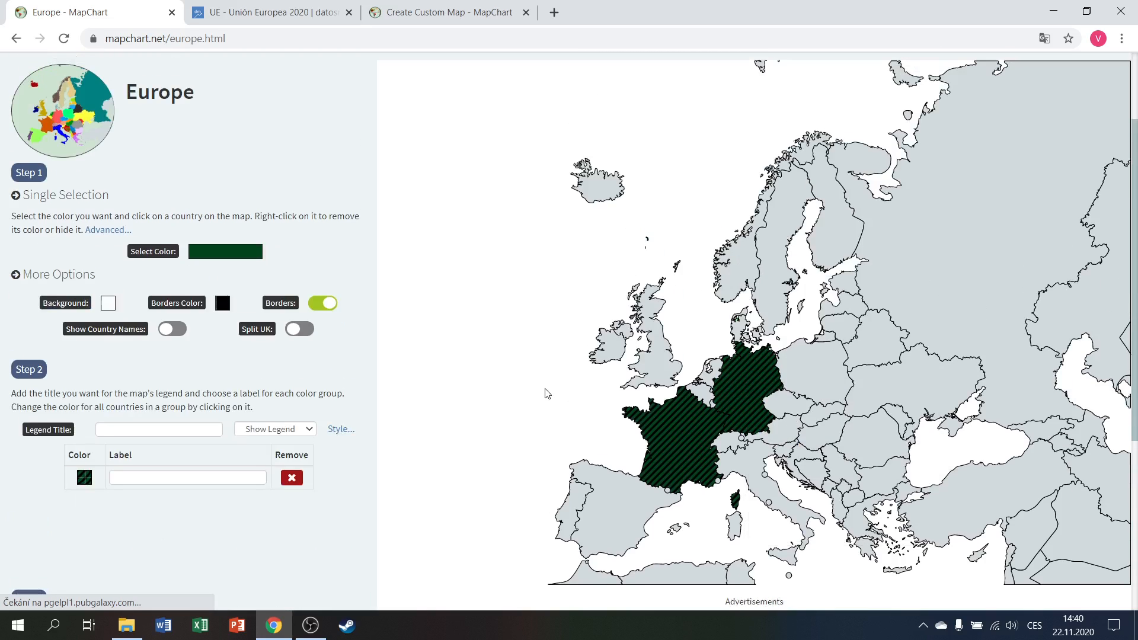
# Open the Poland powiats (counties) map, leaving the unsaved Europe map, and look over its subdivisions.
pyautogui.scroll(2, 547, 394)
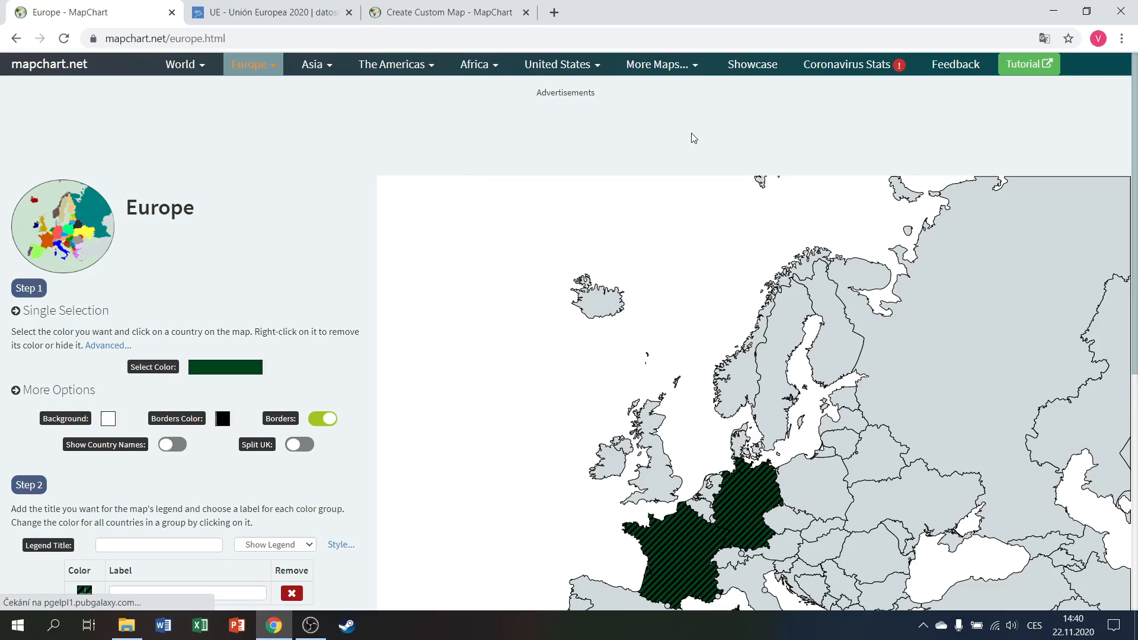
pyautogui.click(695, 66)
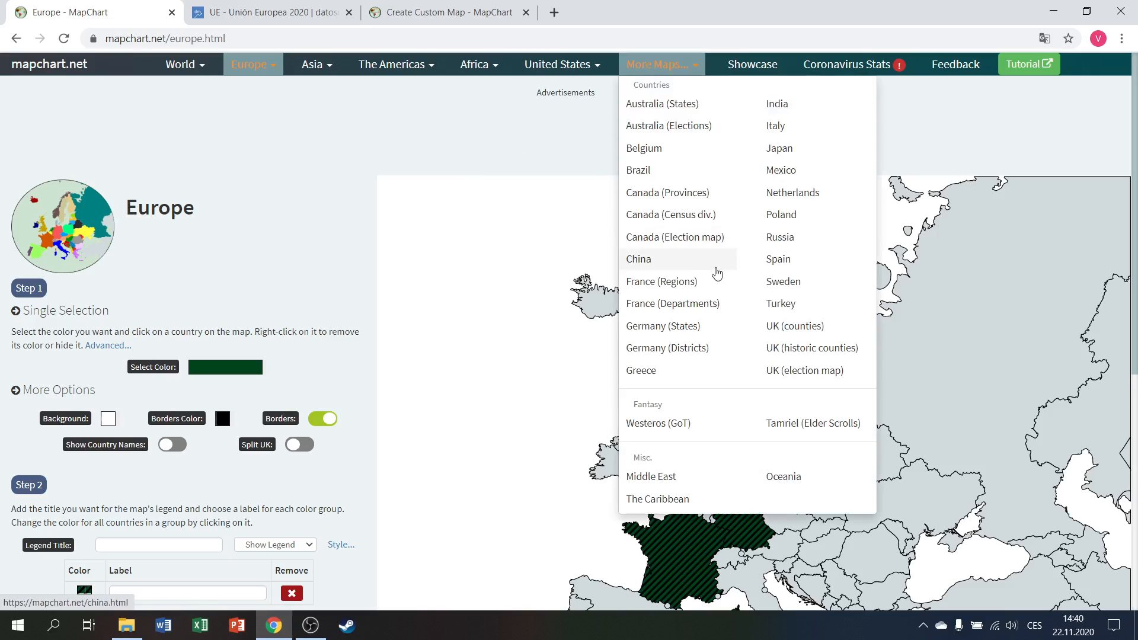
pyautogui.click(780, 220)
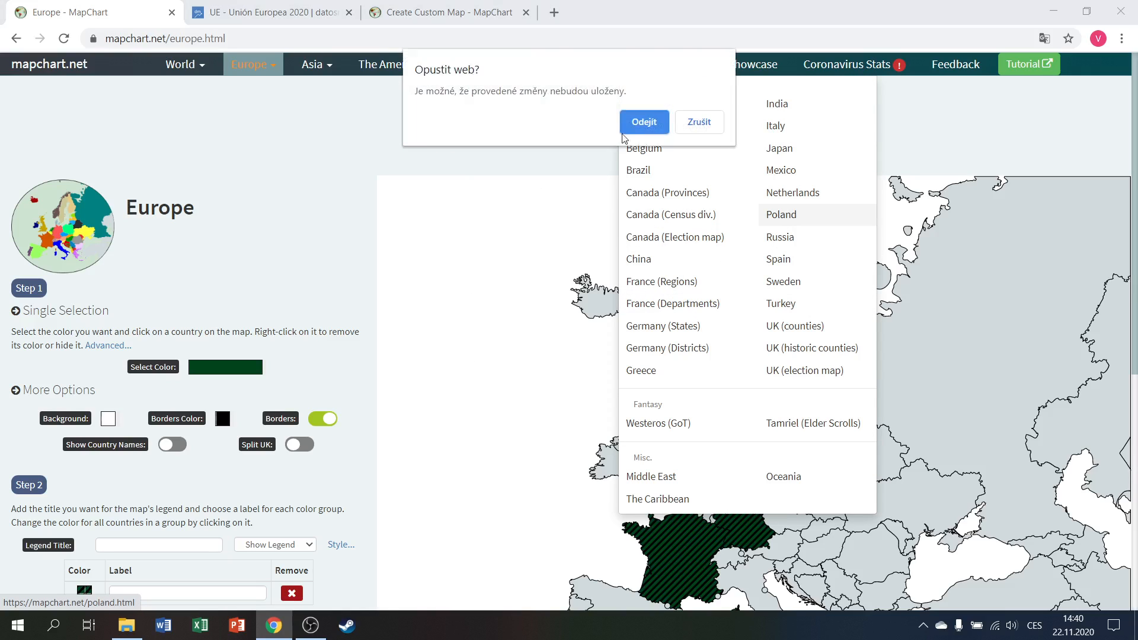
pyautogui.click(634, 122)
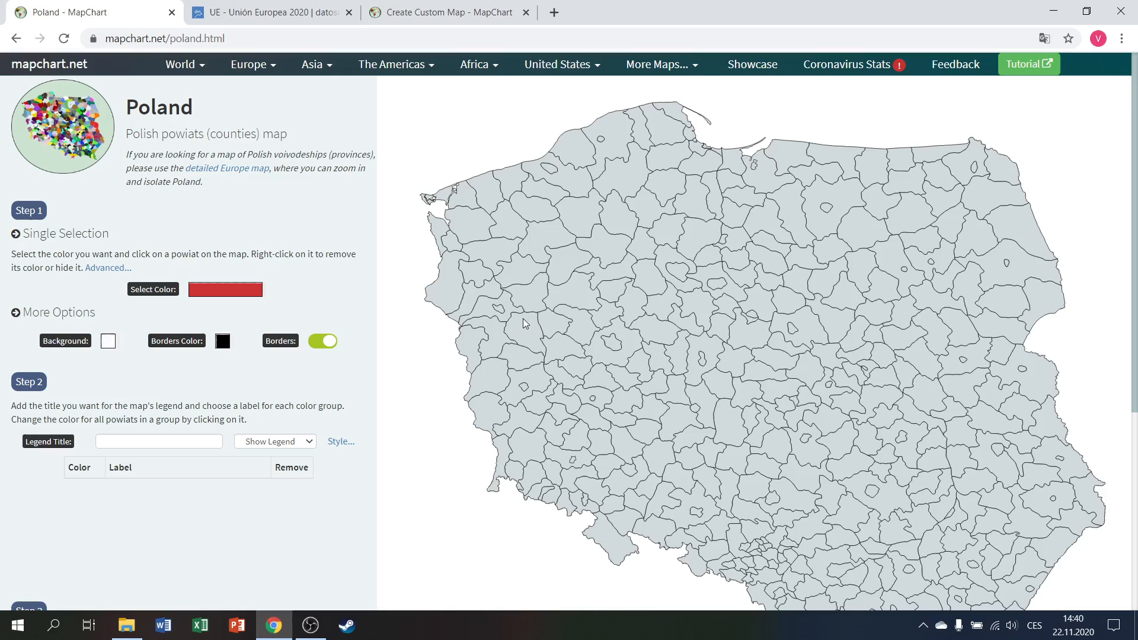
pyautogui.scroll(-1, 628, 343)
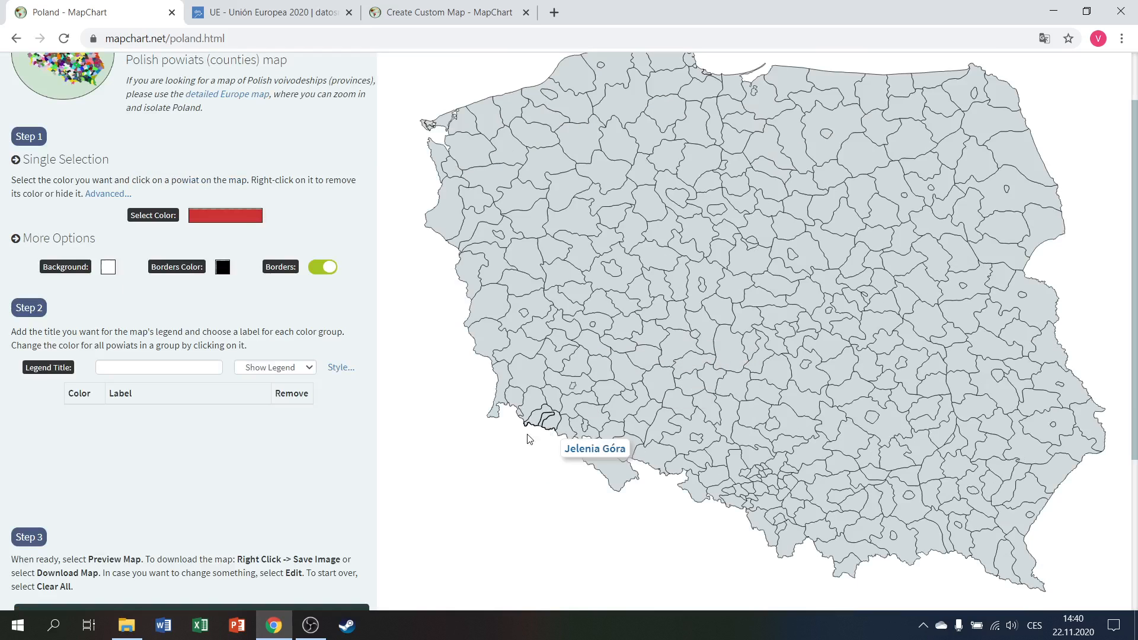
pyautogui.scroll(1, 445, 468)
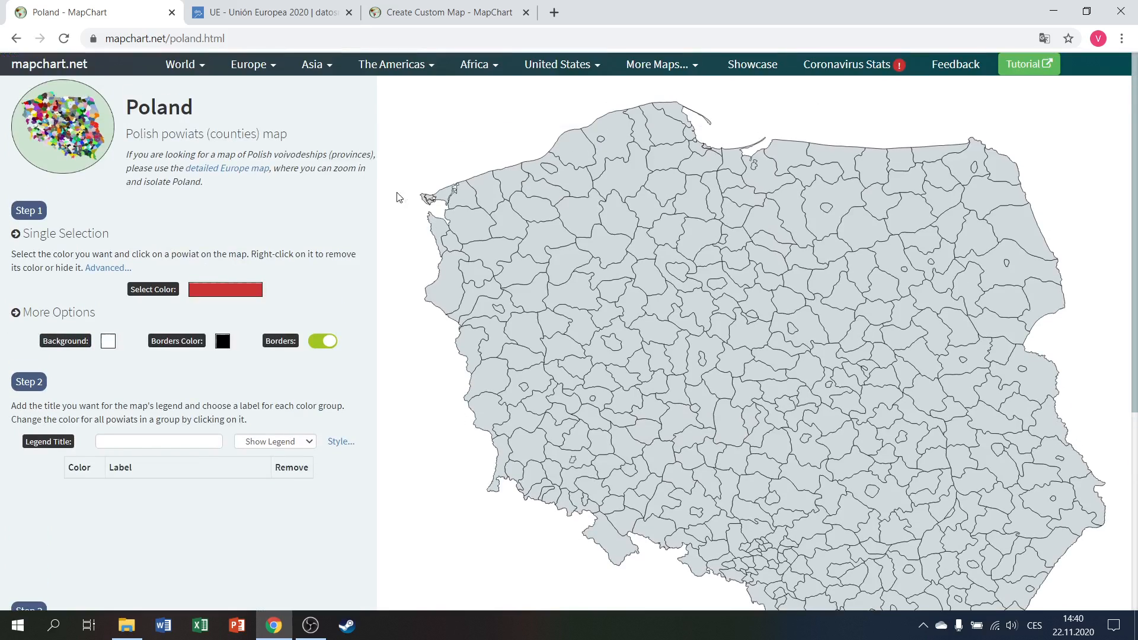
# Open the detailed Europe map with provinces and counties and review its subdivisions, colouring tools and country isolation option.
pyautogui.click(249, 64)
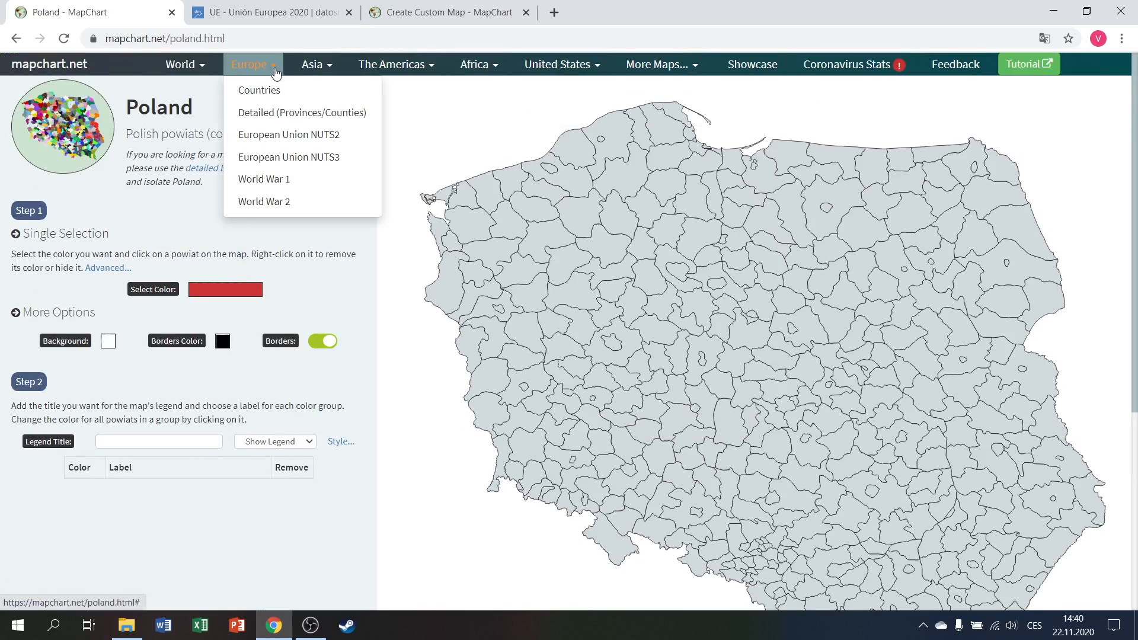
pyautogui.click(268, 116)
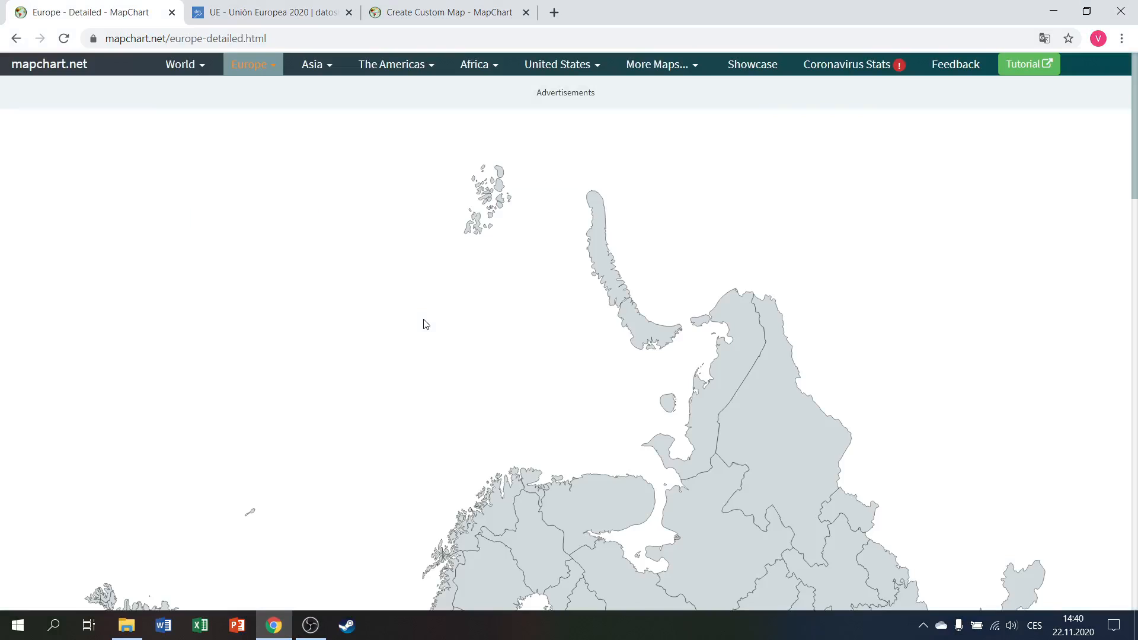
pyautogui.scroll(-4, 358, 348)
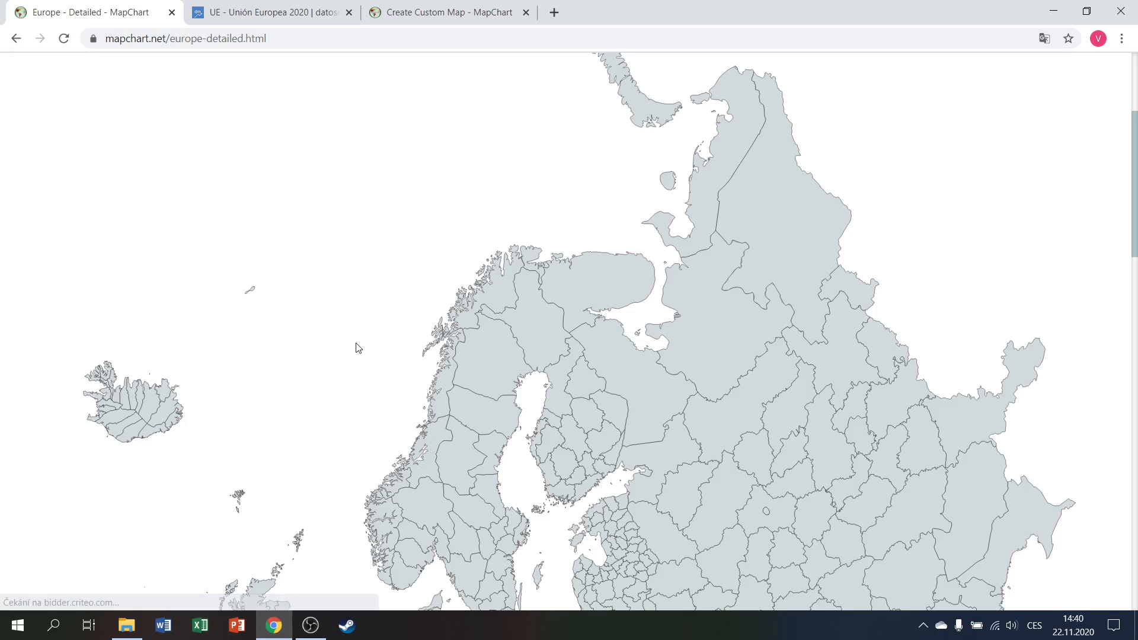
pyautogui.scroll(-4, 358, 348)
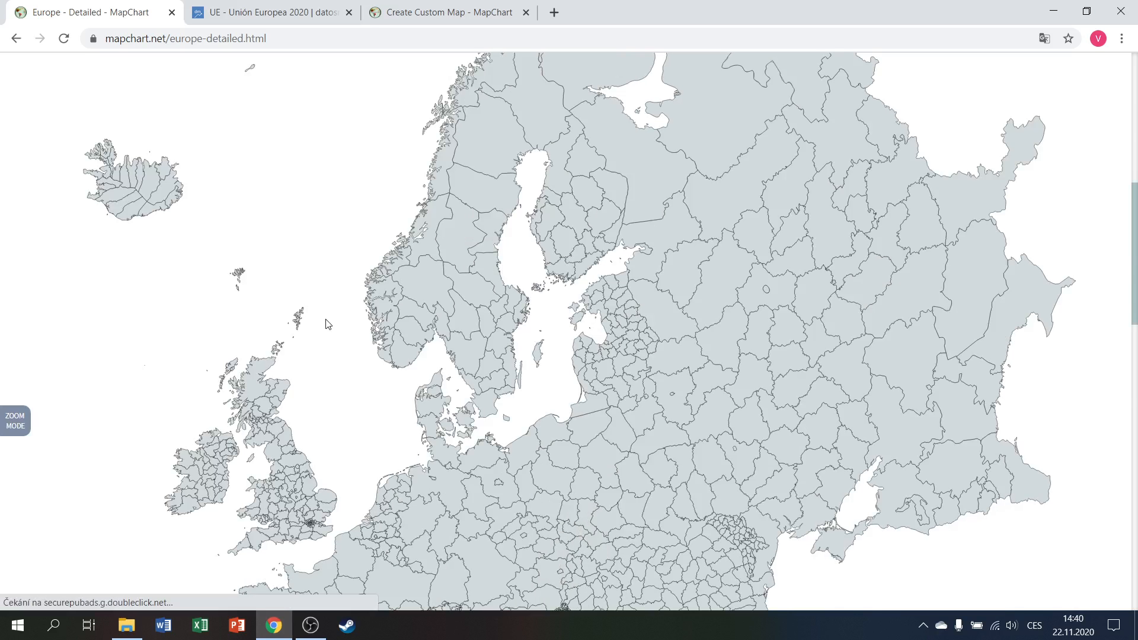
pyautogui.scroll(-5, 328, 324)
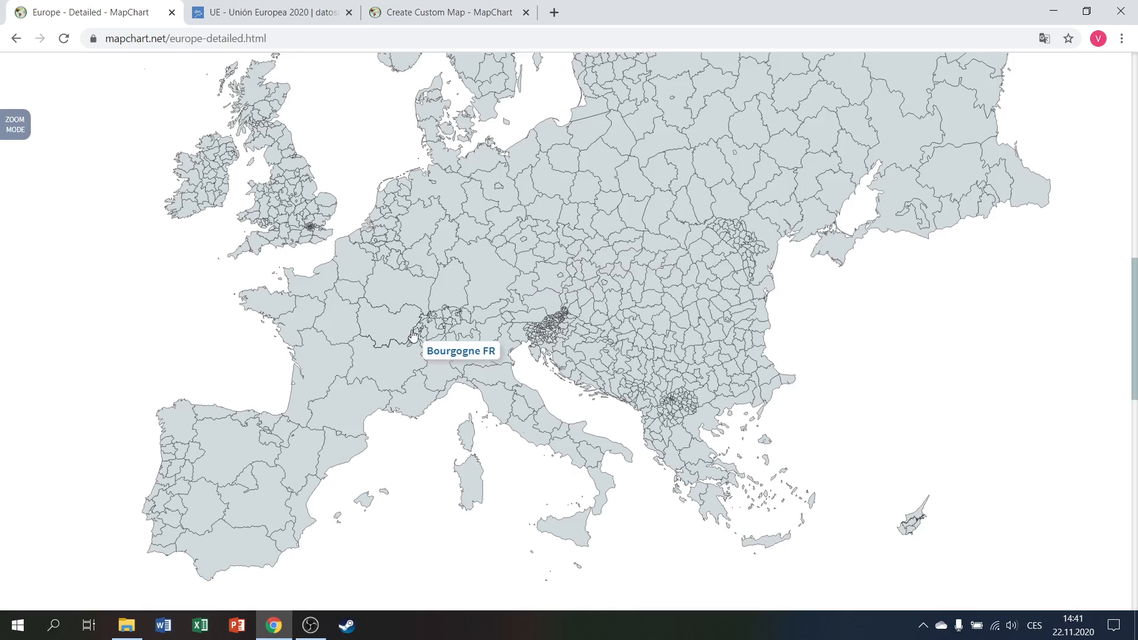
pyautogui.scroll(-8, 413, 335)
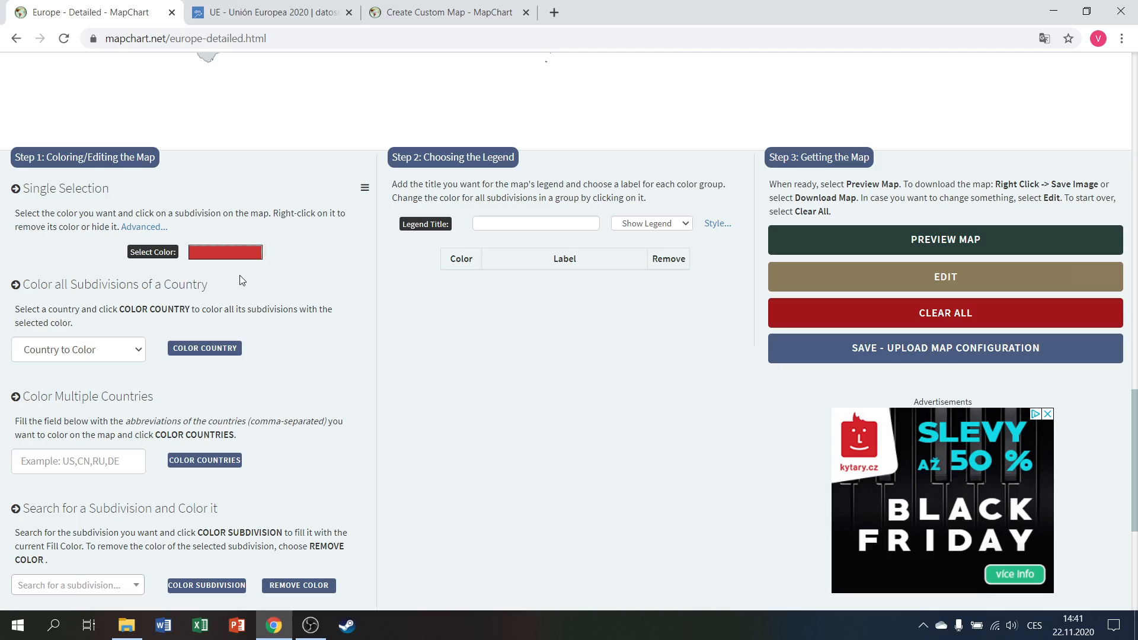
pyautogui.scroll(-5, 239, 275)
pyautogui.click(64, 411)
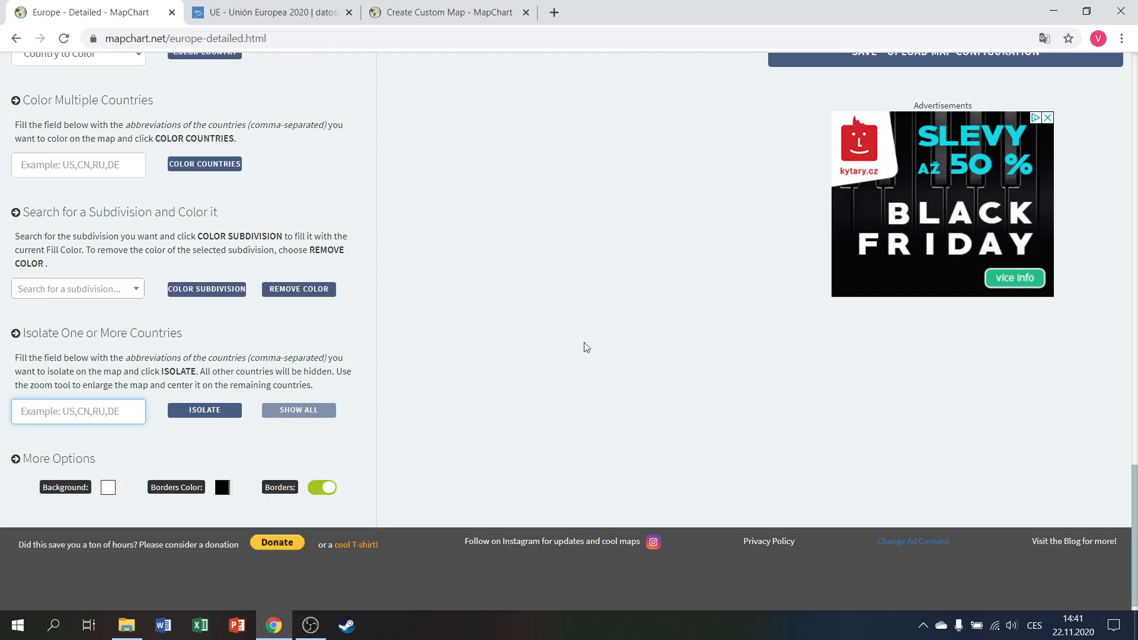
pyautogui.scroll(9, 564, 358)
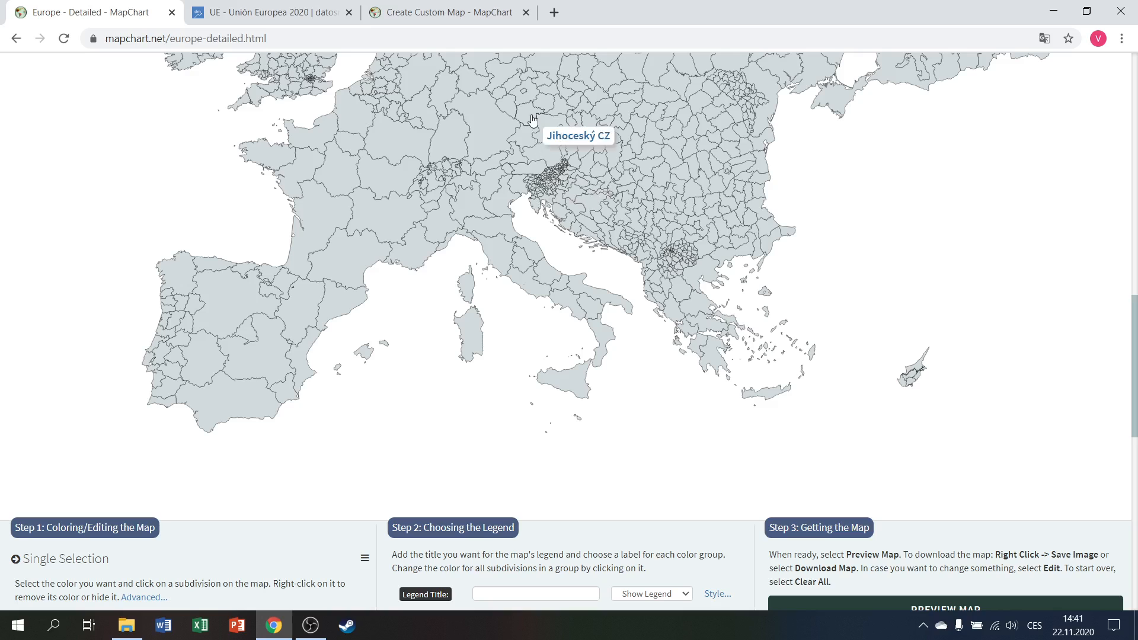
pyautogui.scroll(3, 525, 154)
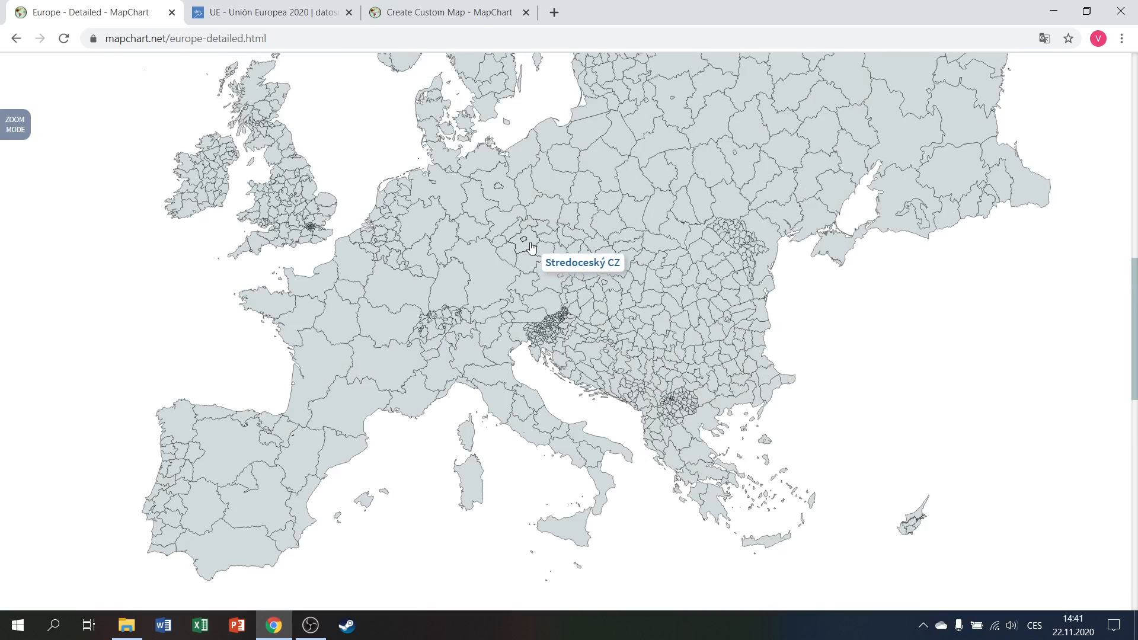
# Isolate the Czech Republic on the detailed map using the abbreviation CZ.
pyautogui.scroll(-12, 532, 247)
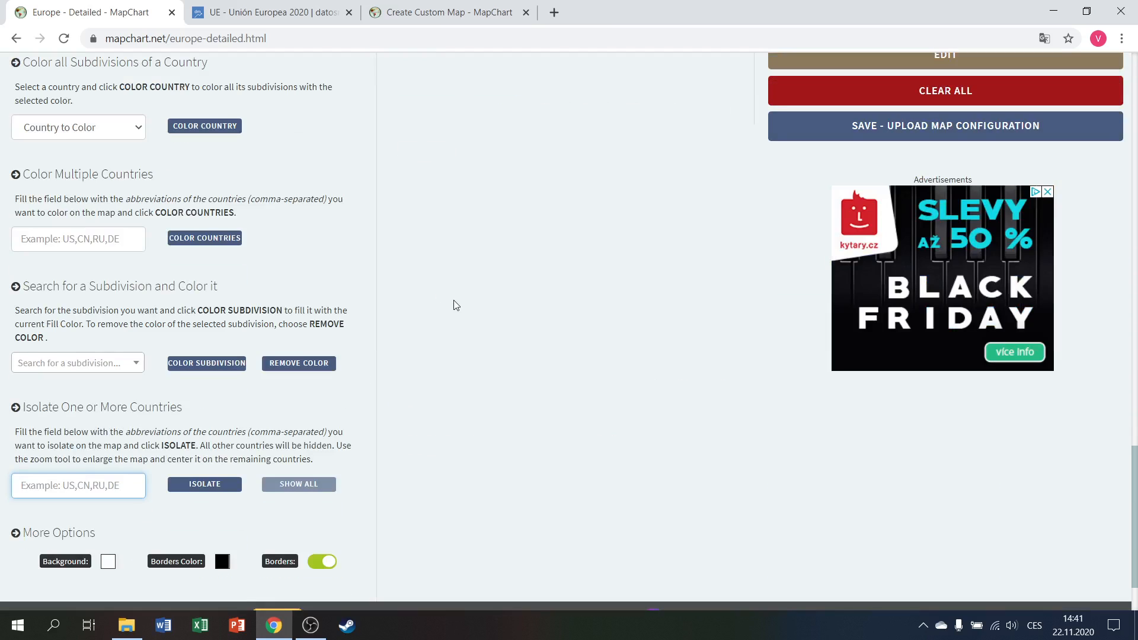
pyautogui.click(62, 480)
pyautogui.write('CZ')
pyautogui.click(186, 488)
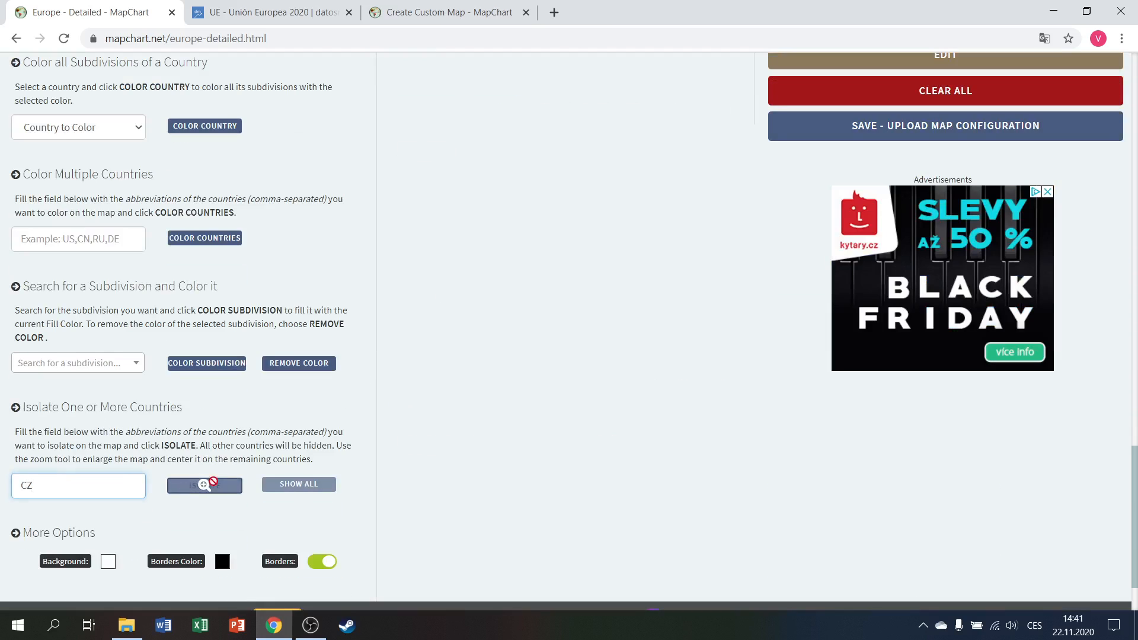
pyautogui.scroll(7, 474, 391)
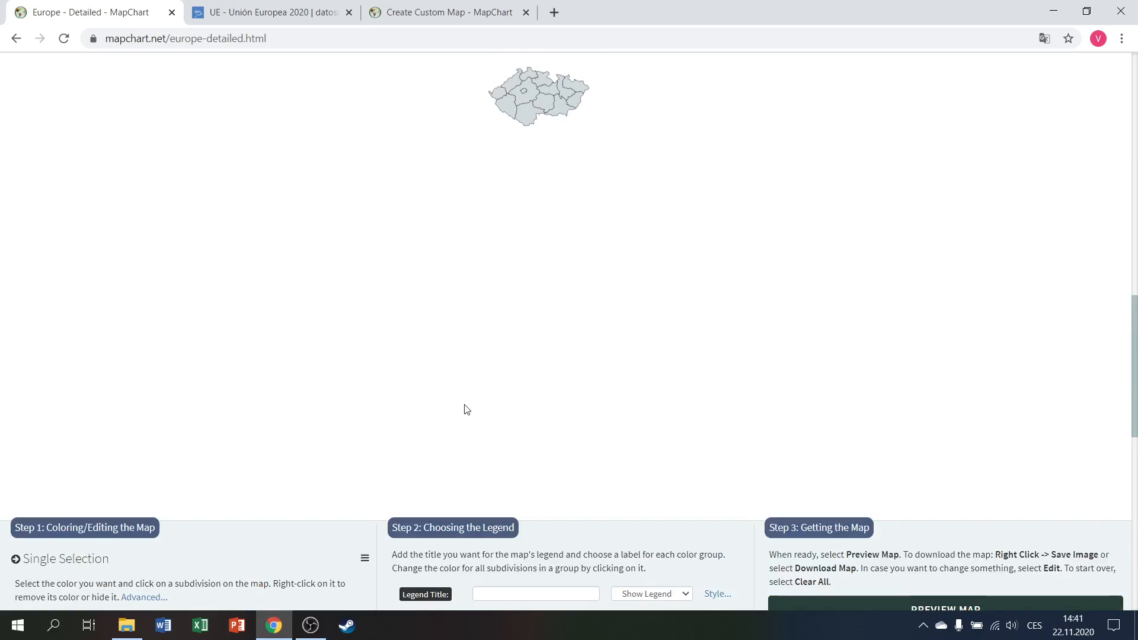
pyautogui.scroll(4, 465, 408)
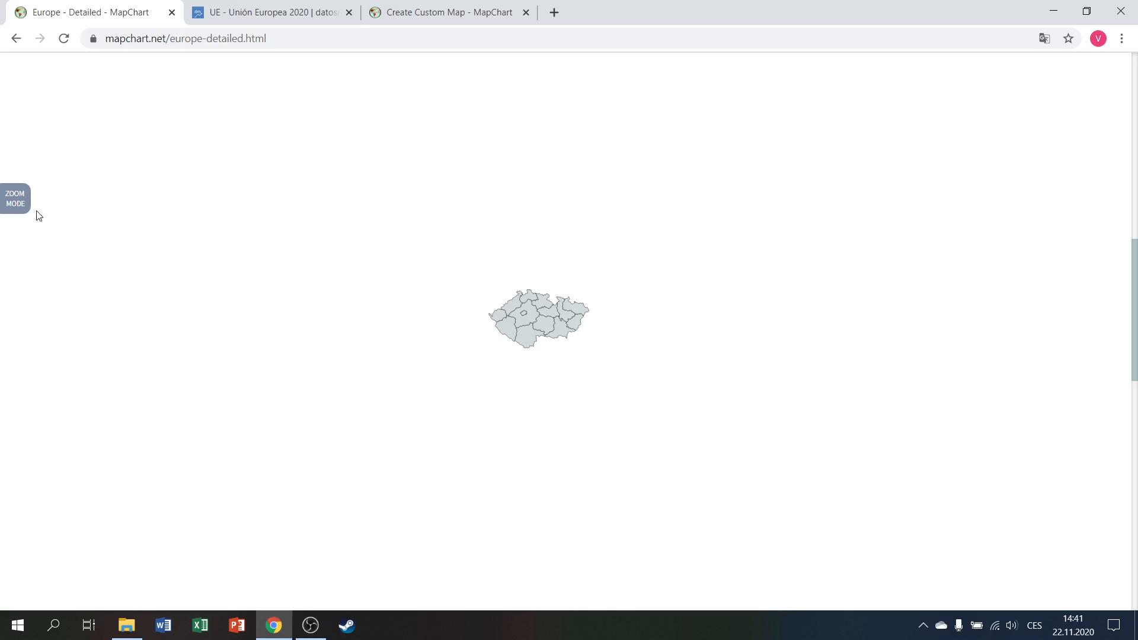
# Enter zoom mode, try zooming on the isolated Czech map, and reset the zoom.
pyautogui.click(18, 203)
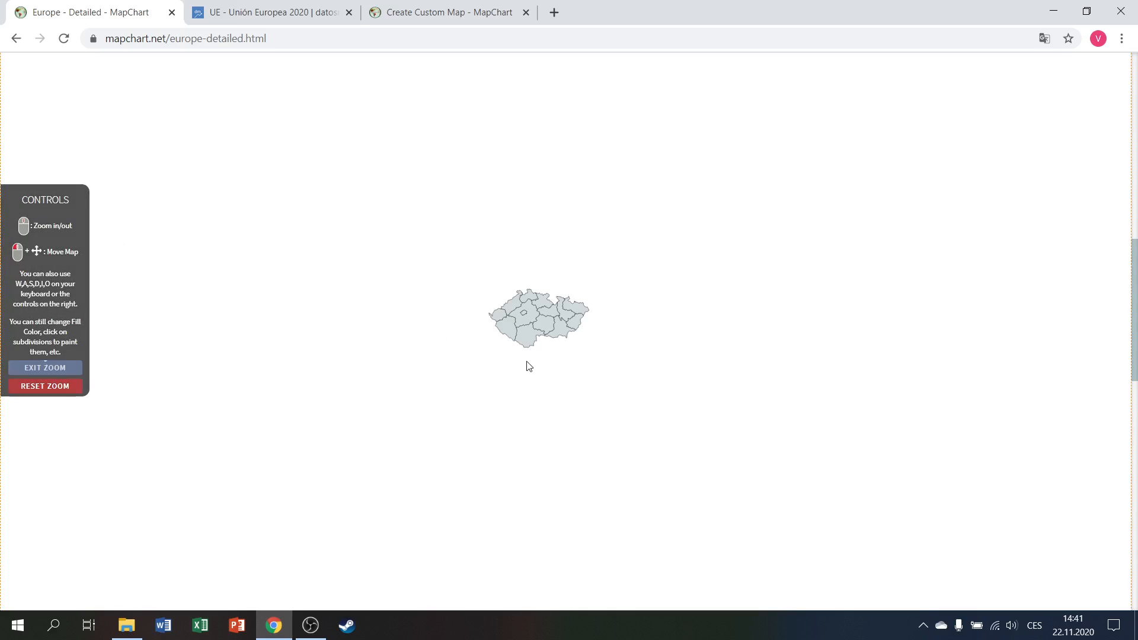
pyautogui.scroll(-2, 835, 416)
pyautogui.scroll(-1, 975, 445)
pyautogui.scroll(5, 972, 447)
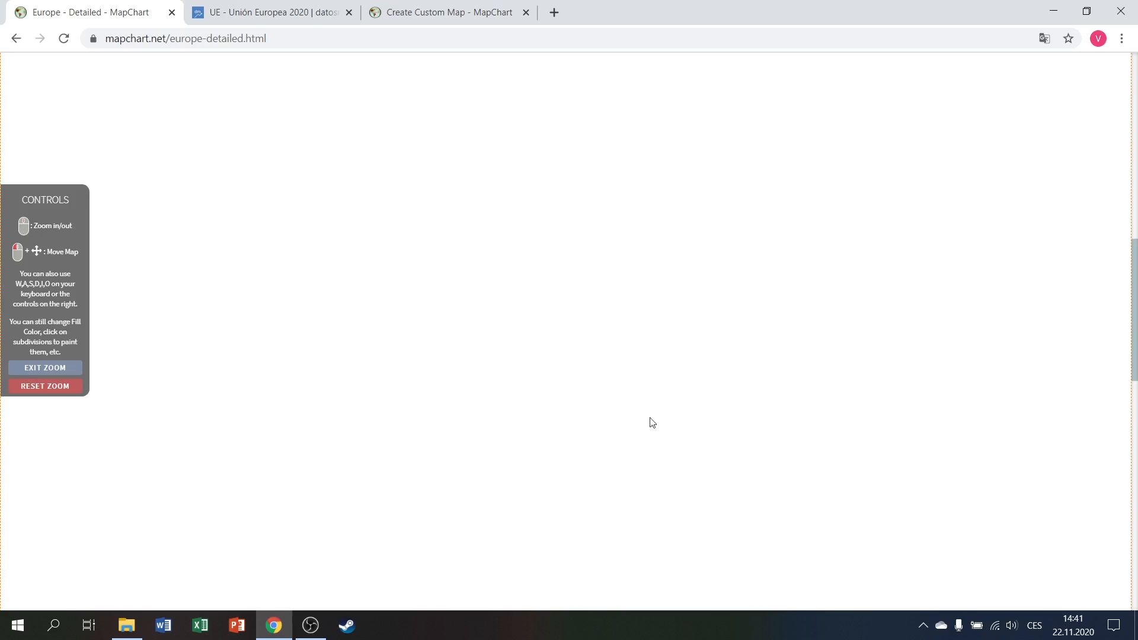
pyautogui.moveTo(1134, 306)
pyautogui.mouseDown()
pyautogui.moveTo(1126, 374)
pyautogui.moveTo(1130, 324)
pyautogui.mouseUp()
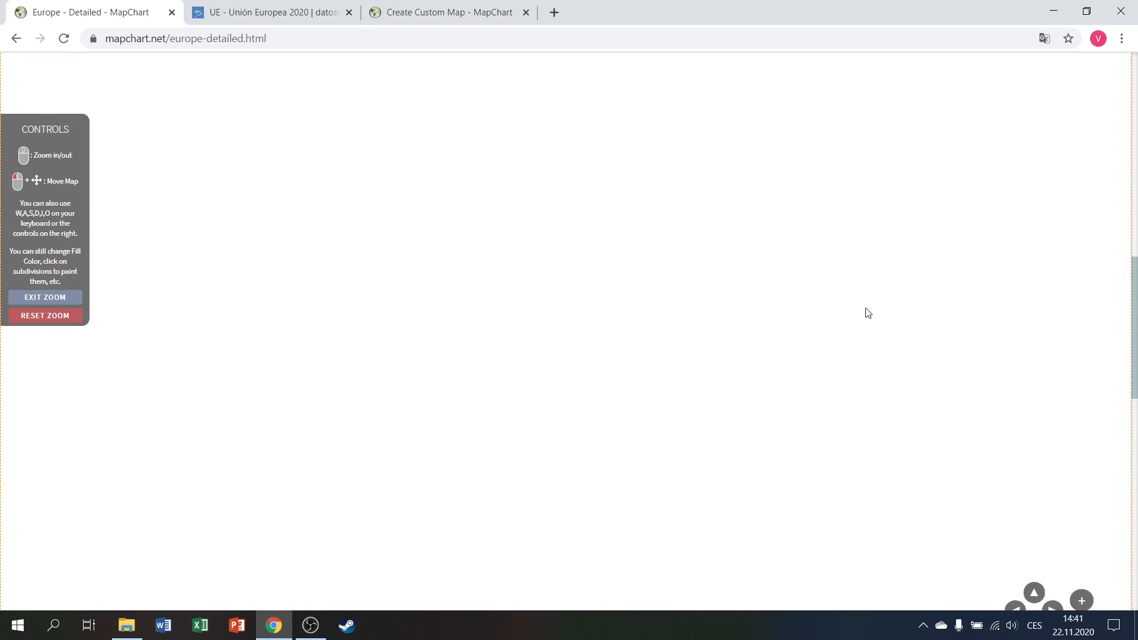
pyautogui.moveTo(1137, 354); pyautogui.dragTo(1119, 391)
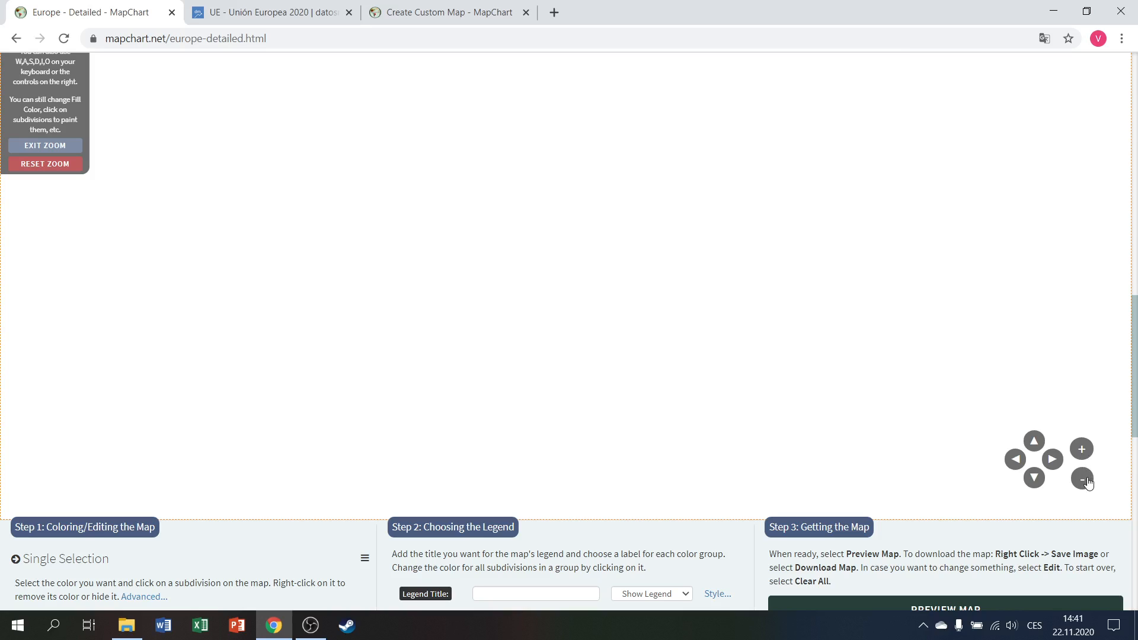
pyautogui.click(44, 164)
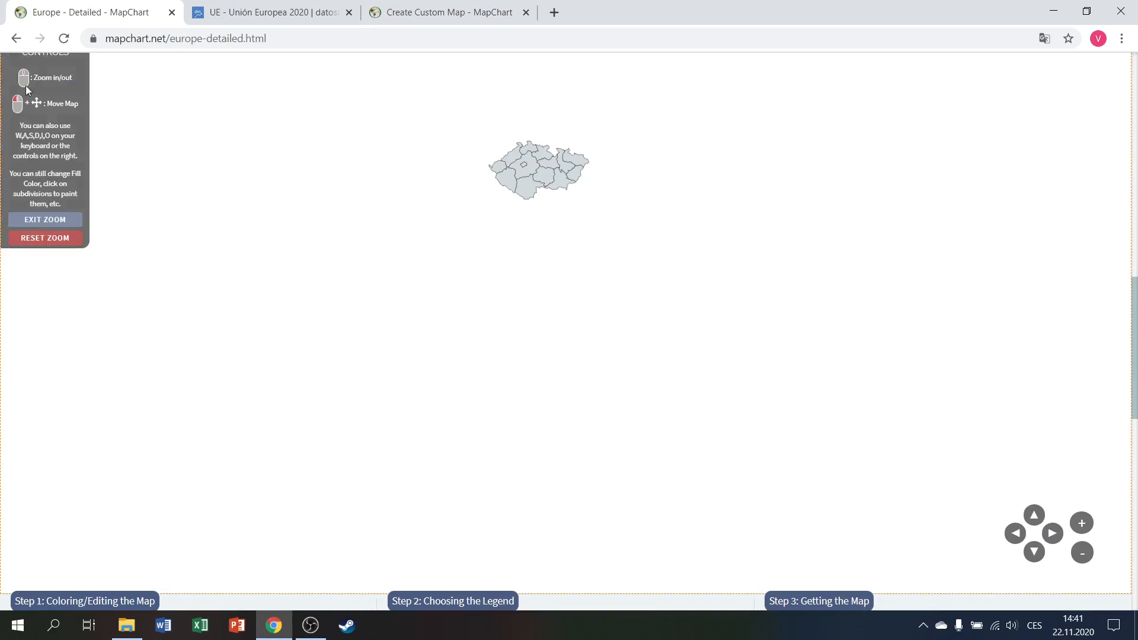
# Enlarge the isolated Czech map to roughly twice its size and exit zoom mode.
pyautogui.click(1082, 524)
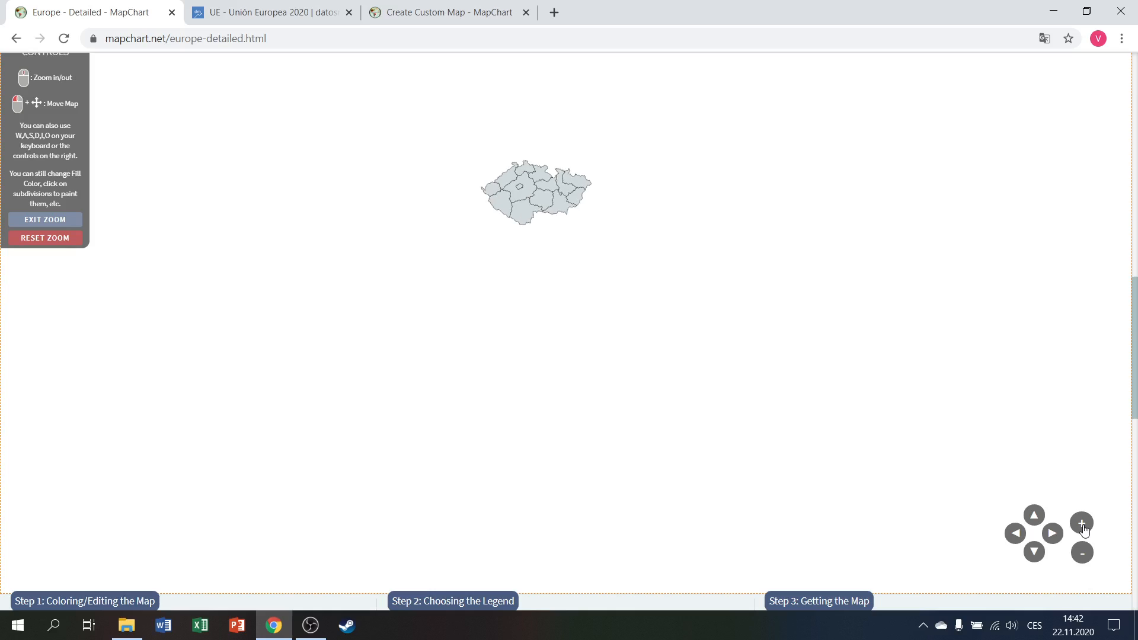
pyautogui.click(1084, 530)
pyautogui.click(1085, 530)
pyautogui.click(1085, 529)
pyautogui.click(1084, 529)
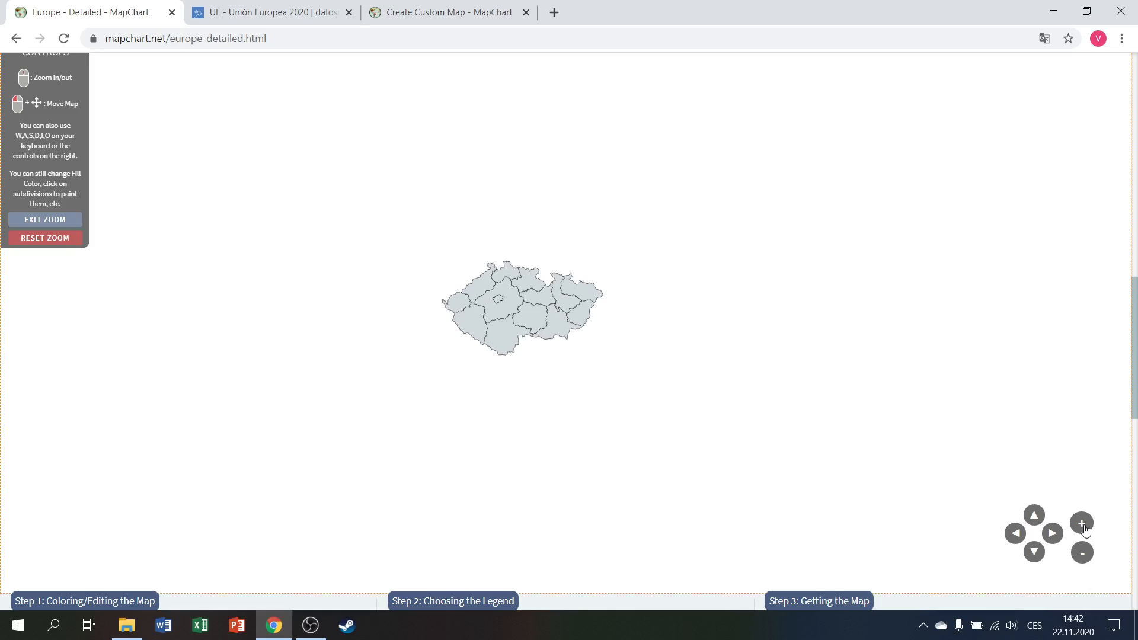
pyautogui.click(1084, 530)
pyautogui.click(1084, 530)
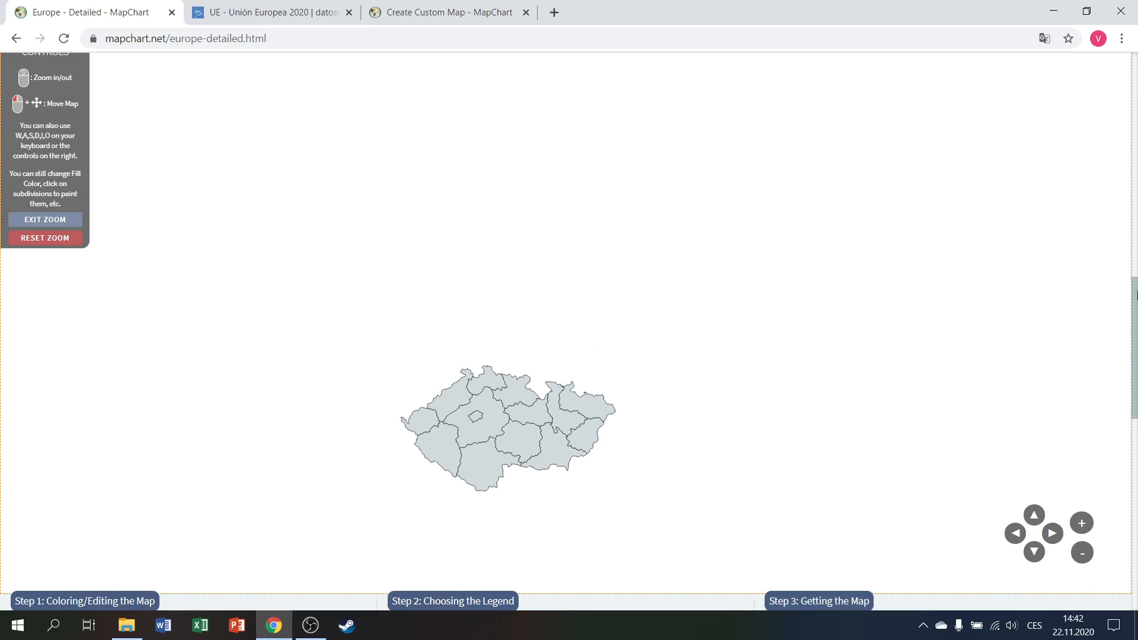
pyautogui.scroll(8, 1135, 314)
pyautogui.moveTo(1135, 283); pyautogui.dragTo(1137, 379)
pyautogui.click(1083, 527)
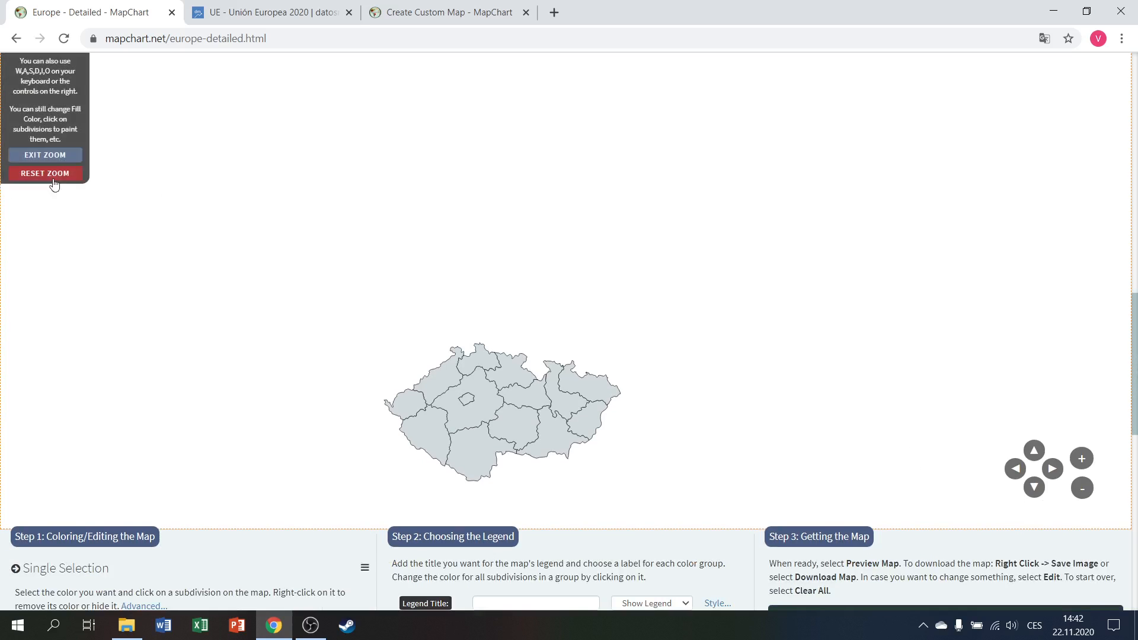
pyautogui.click(53, 162)
pyautogui.scroll(-3, 356, 301)
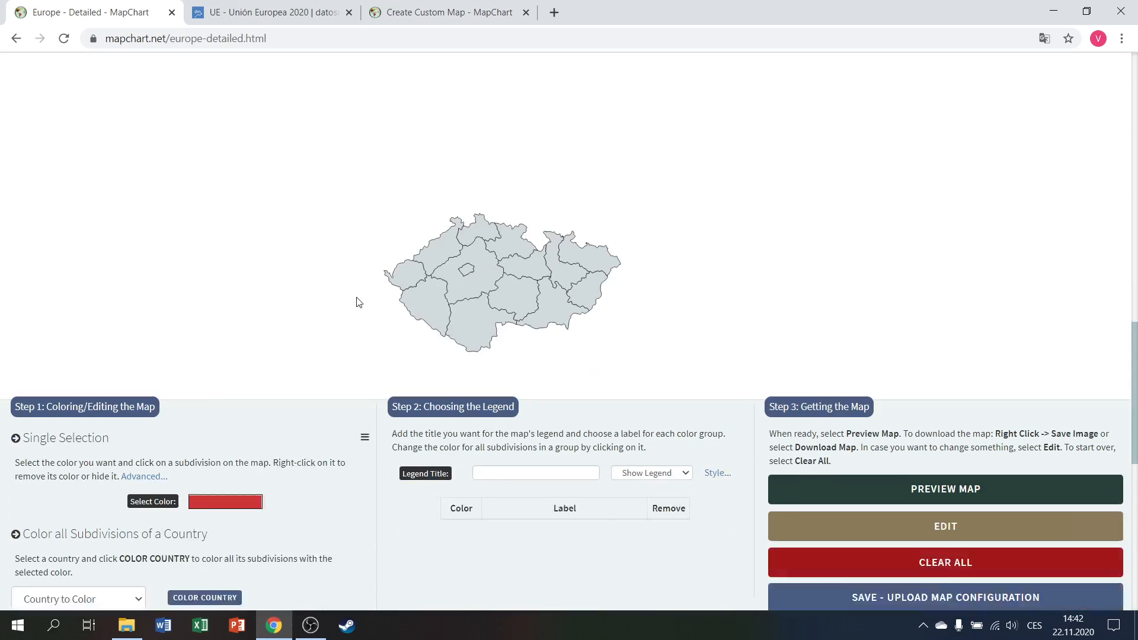
pyautogui.scroll(-3, 474, 332)
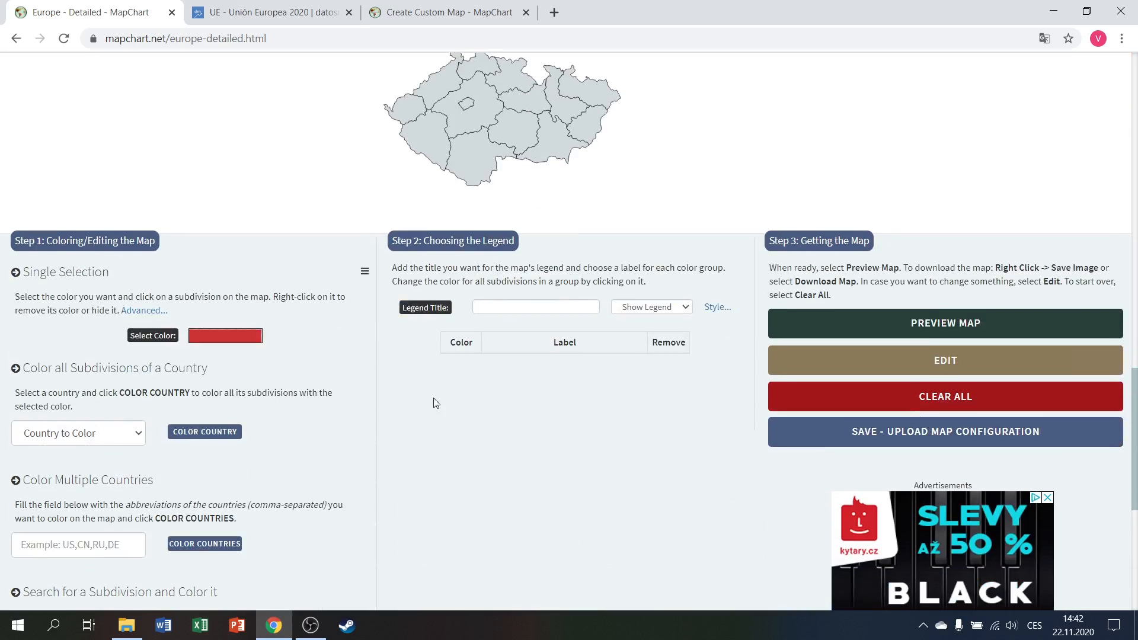
pyautogui.scroll(3, 418, 479)
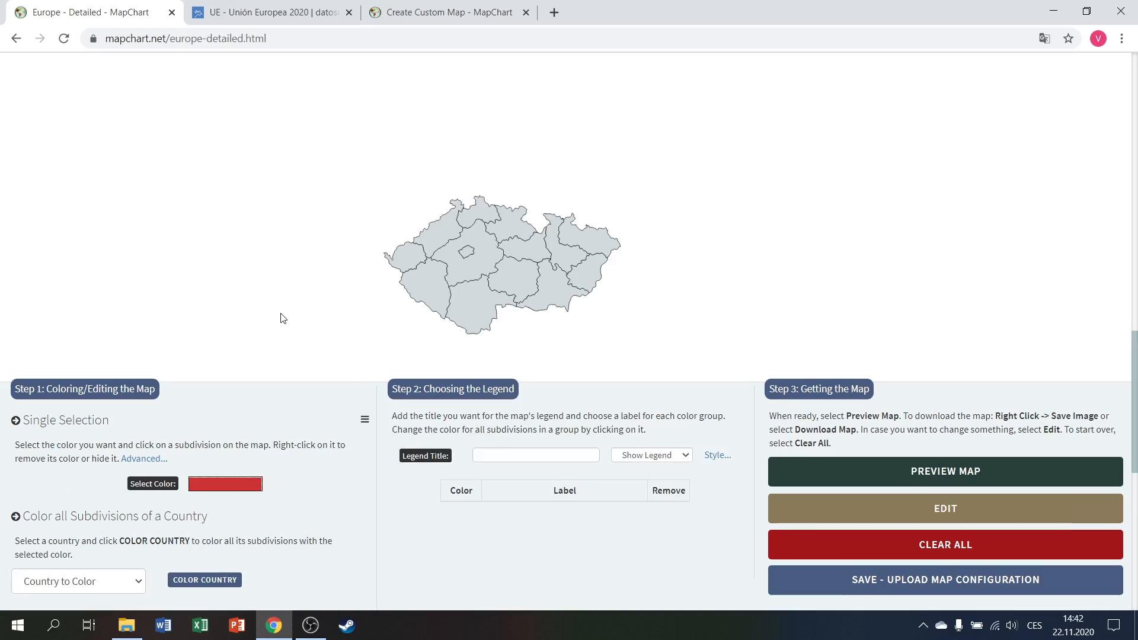
pyautogui.scroll(-1, 329, 300)
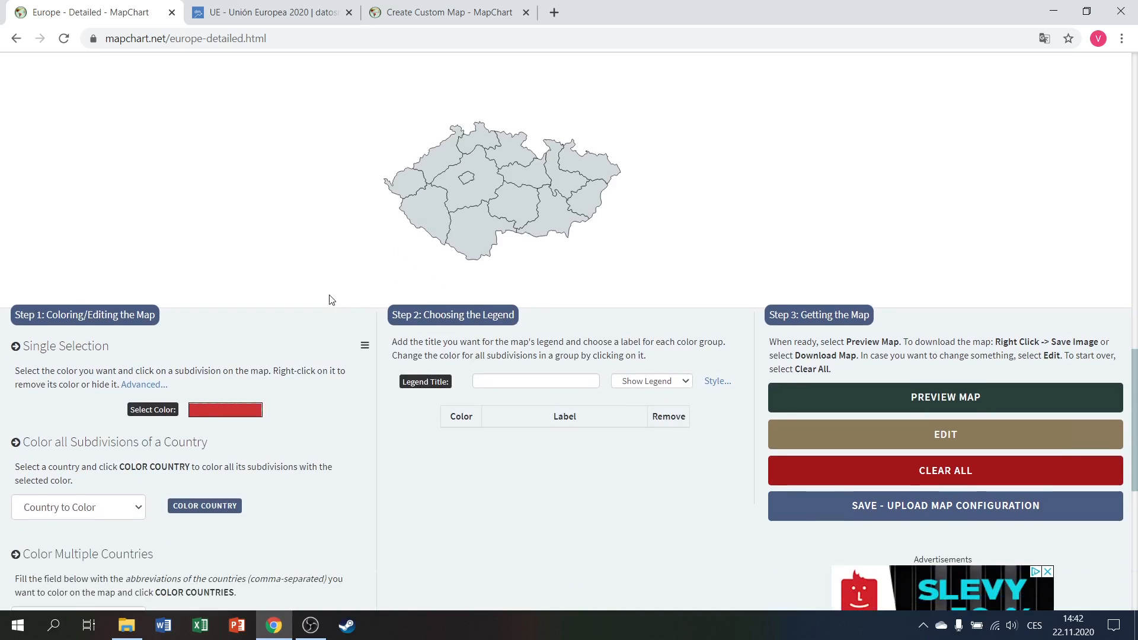
# Replace the EU data page with the Czech Statistical Office site czso.cz and close the spare Create Custom Map page.
pyautogui.click(282, 17)
pyautogui.click(275, 38)
pyautogui.write('czso')
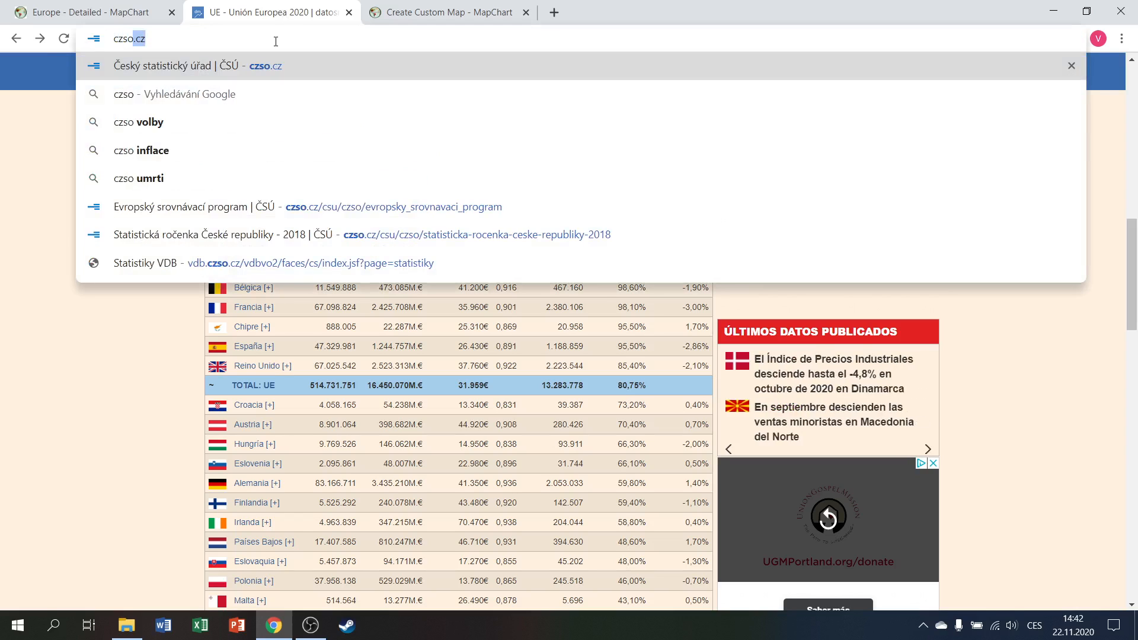
pyautogui.press('Return')
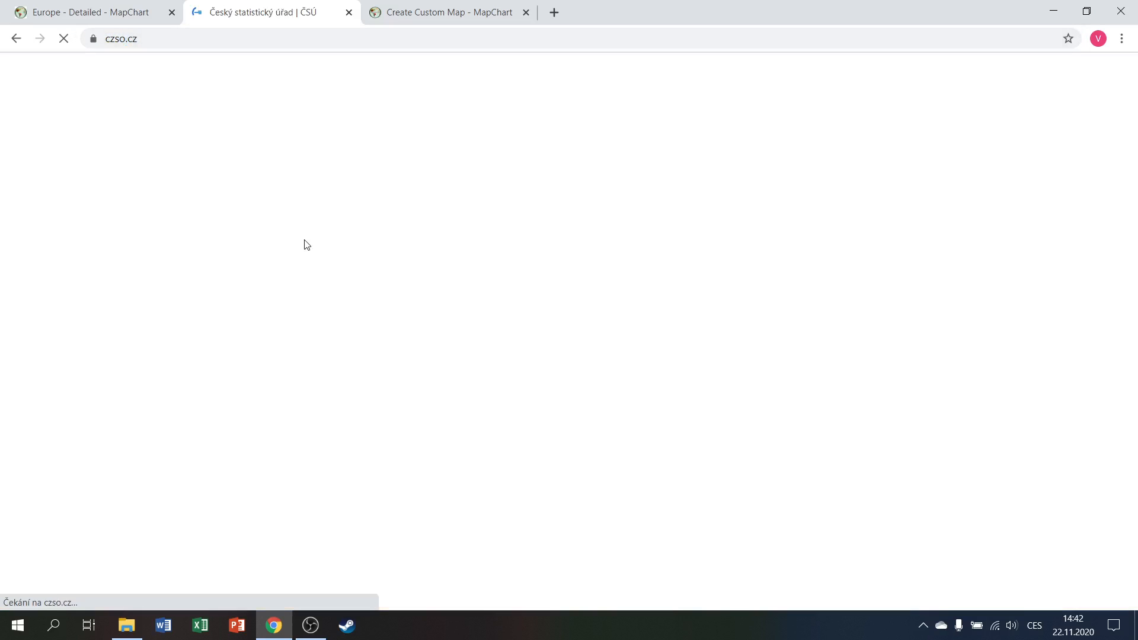
pyautogui.click(526, 13)
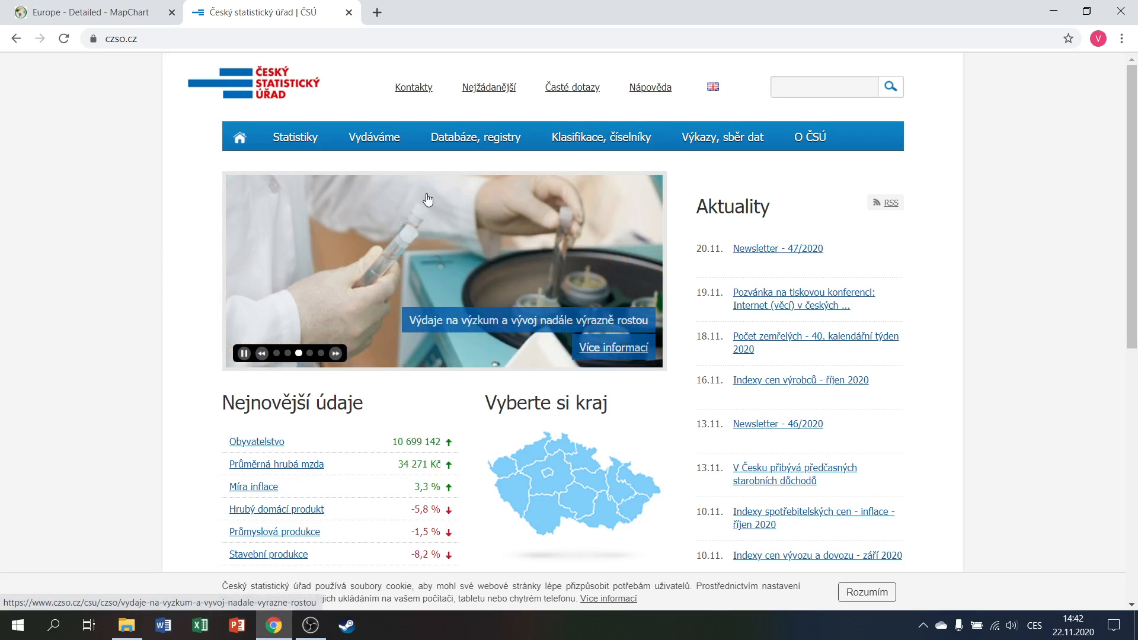
# Open the Statistiky section of the Czech Statistical Office's public database, Veřejná databáze.
pyautogui.scroll(-1, 448, 253)
pyautogui.scroll(1, 448, 253)
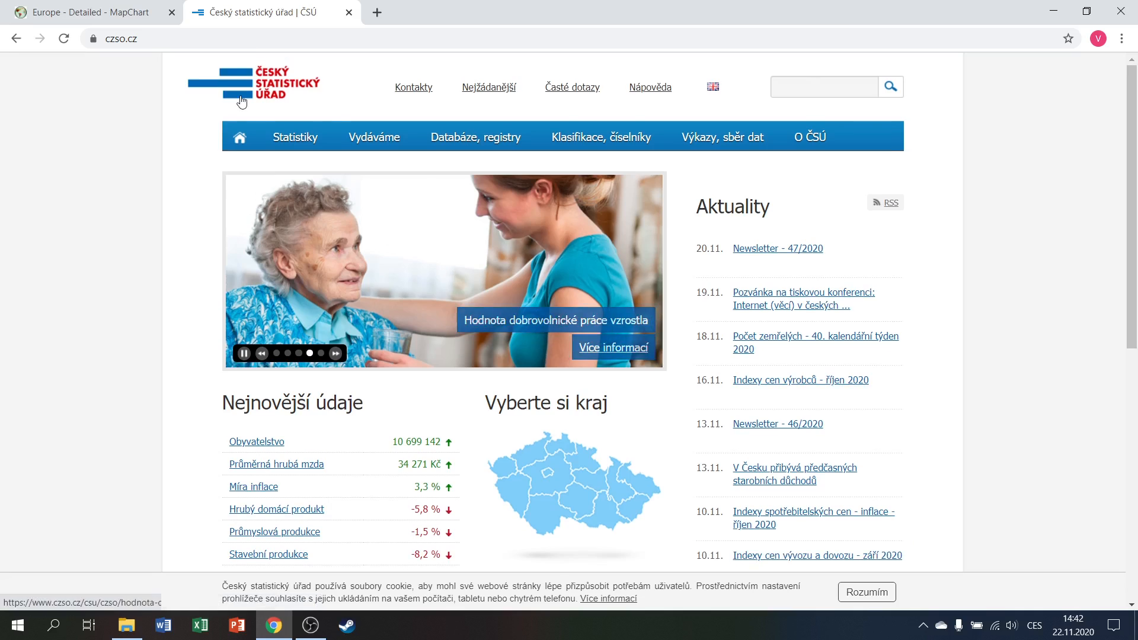
pyautogui.click(116, 20)
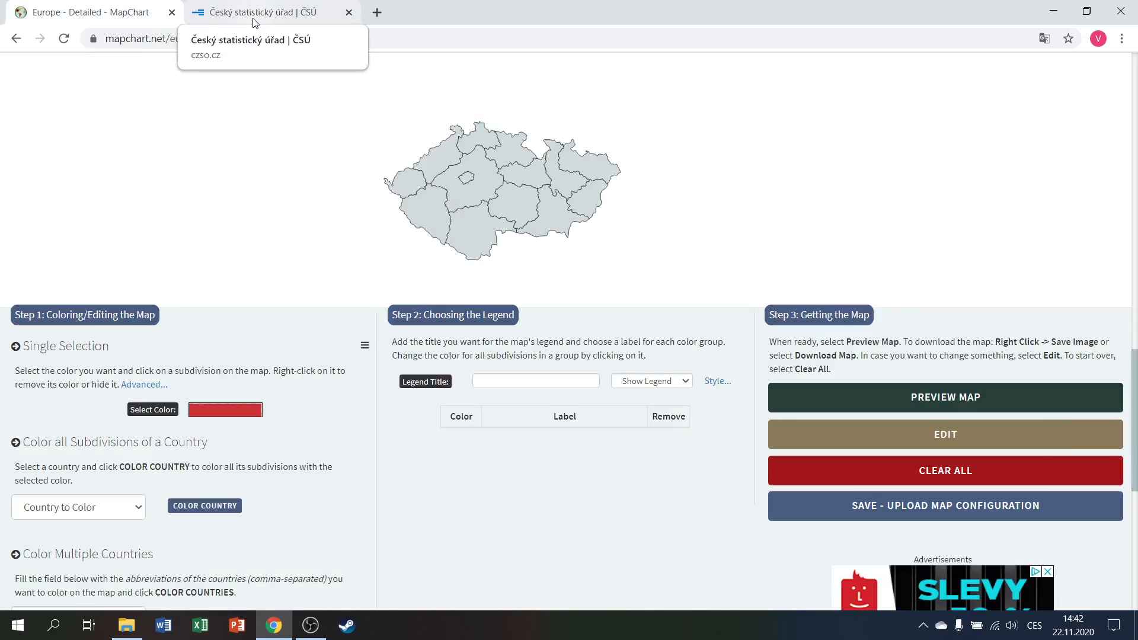
pyautogui.click(261, 12)
pyautogui.moveTo(373, 136)
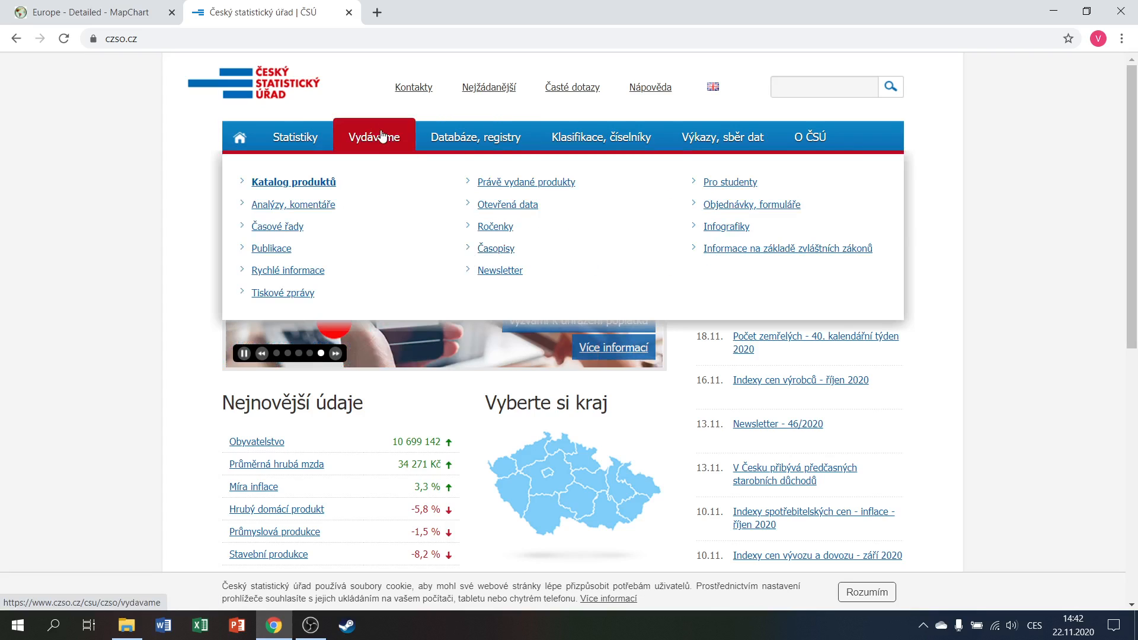
pyautogui.moveTo(490, 145)
pyautogui.click(479, 183)
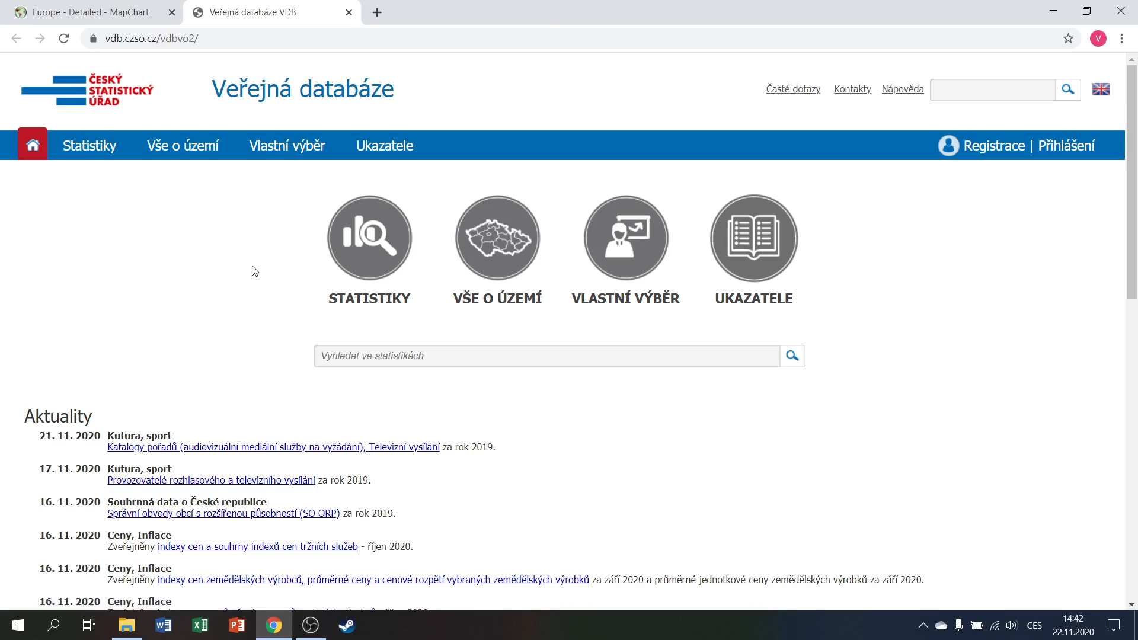
pyautogui.click(374, 264)
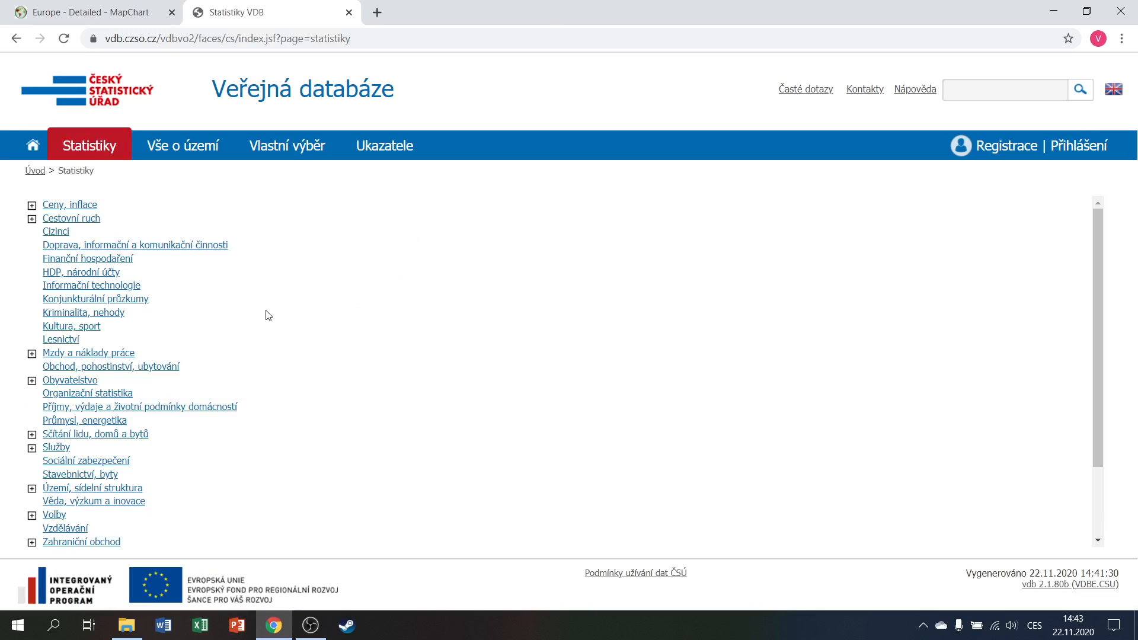
# Open the table Hrubý domácí produkt v krajích ČR from the HDP, národní účty topic.
pyautogui.scroll(-3, 267, 316)
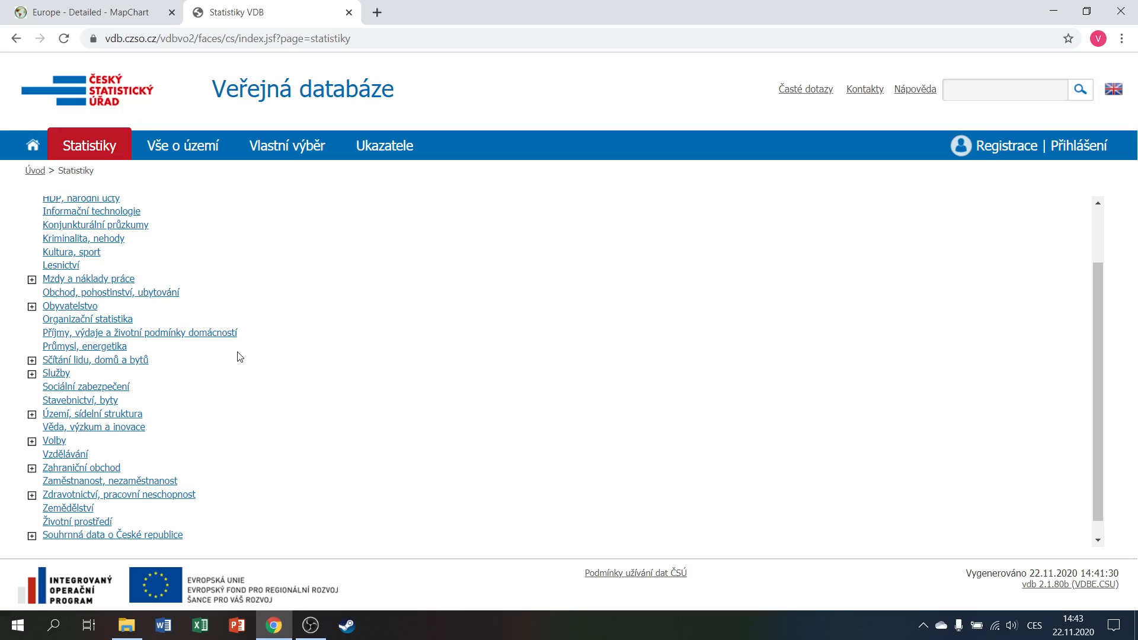
pyautogui.scroll(3, 238, 354)
pyautogui.click(81, 272)
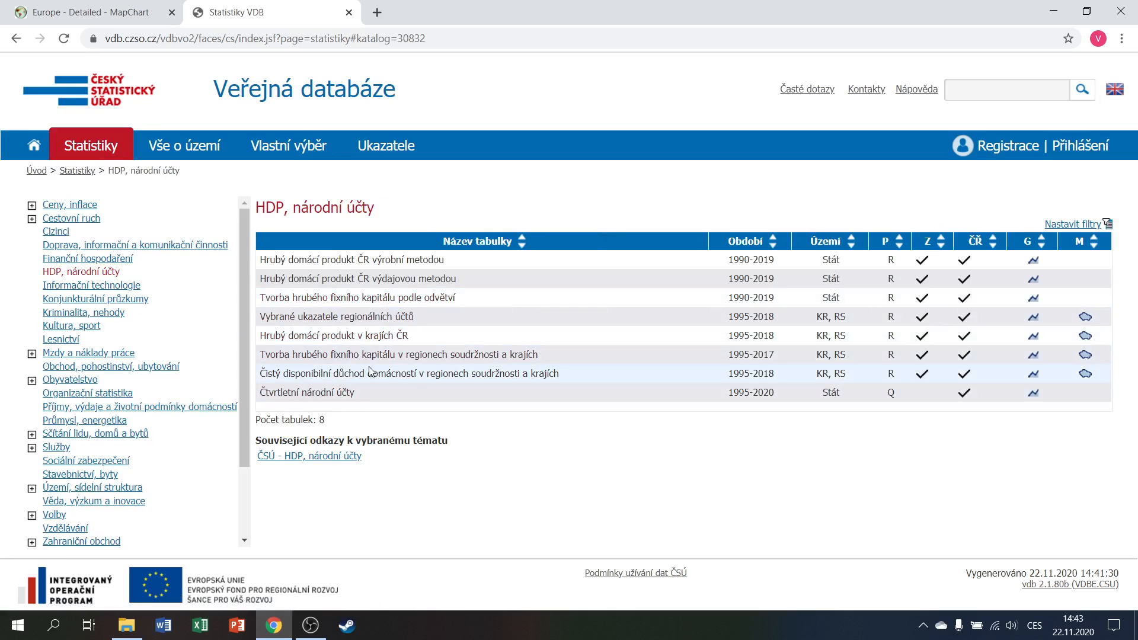
pyautogui.click(363, 336)
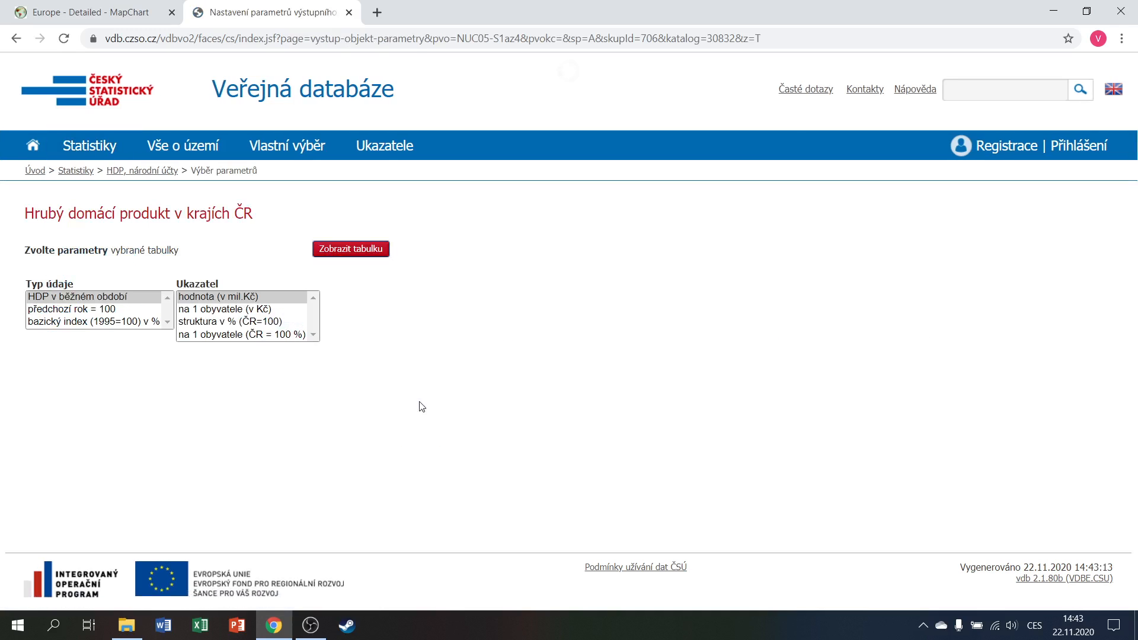
# Show the regional GDP table with the indicator struktura v % (ČR=100) and view the 2018 values for all regions.
pyautogui.click(242, 324)
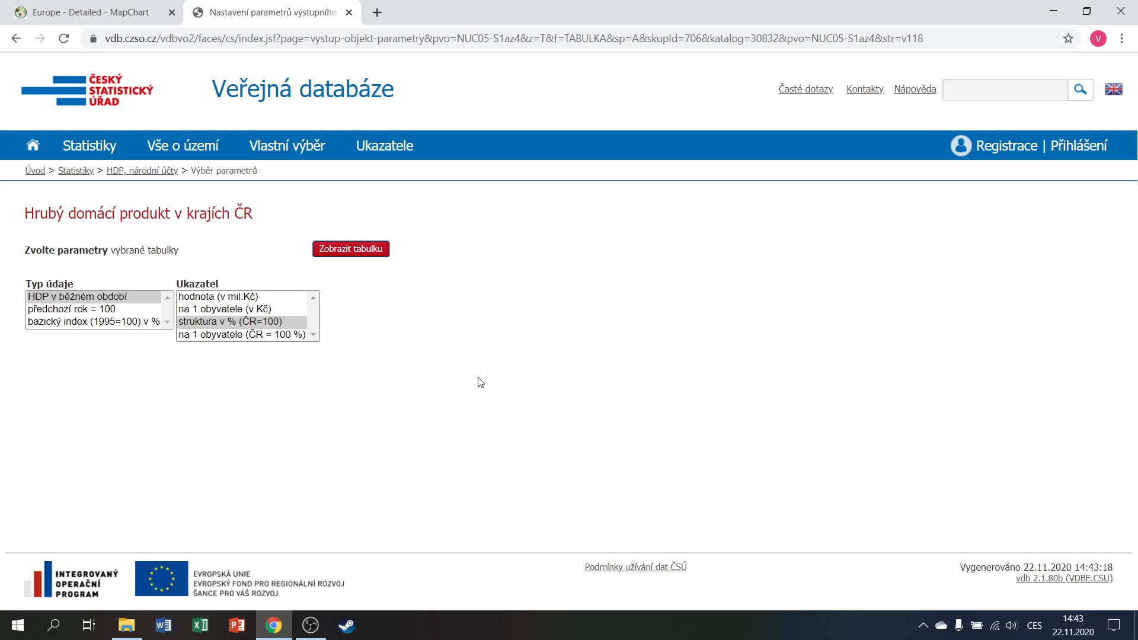
pyautogui.click(381, 255)
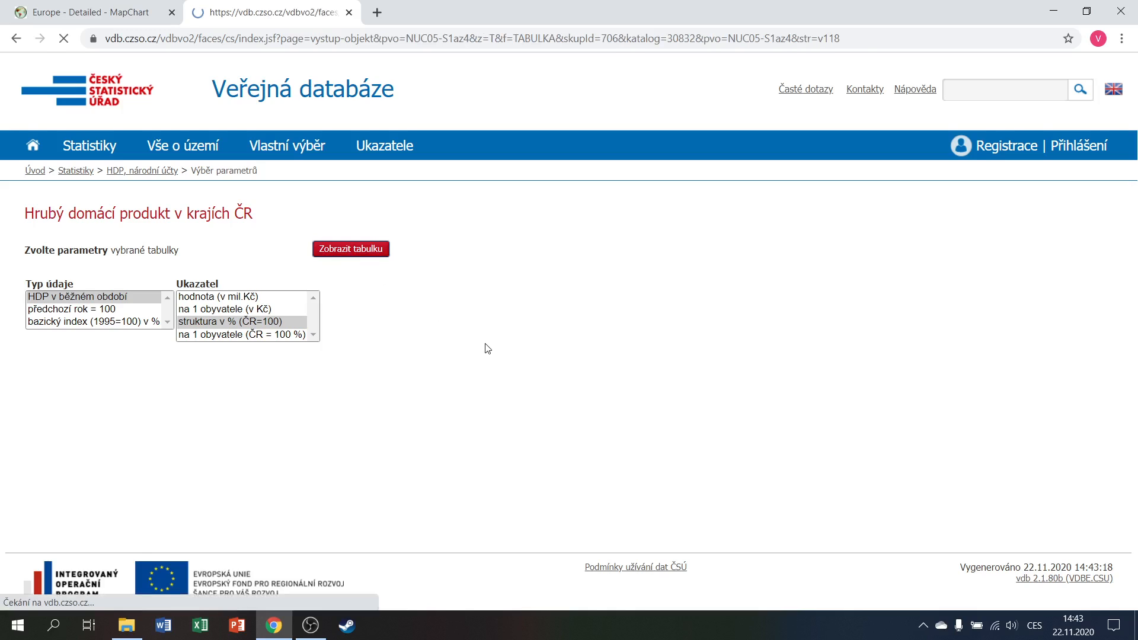
pyautogui.scroll(-1, 586, 347)
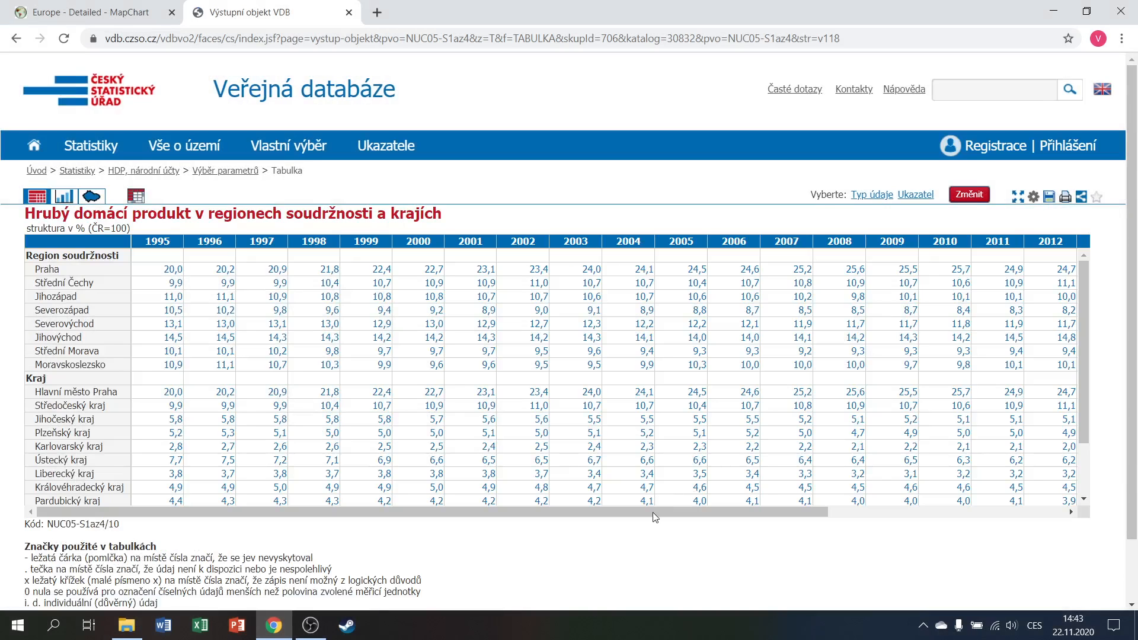
pyautogui.moveTo(653, 512); pyautogui.dragTo(889, 512)
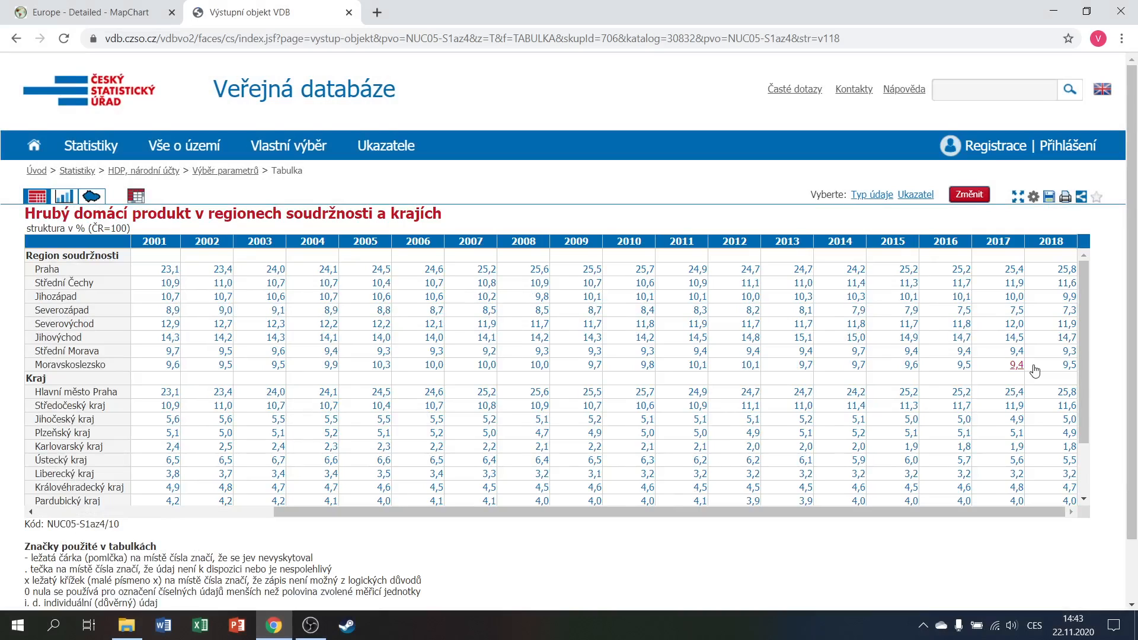
pyautogui.scroll(-3, 1086, 426)
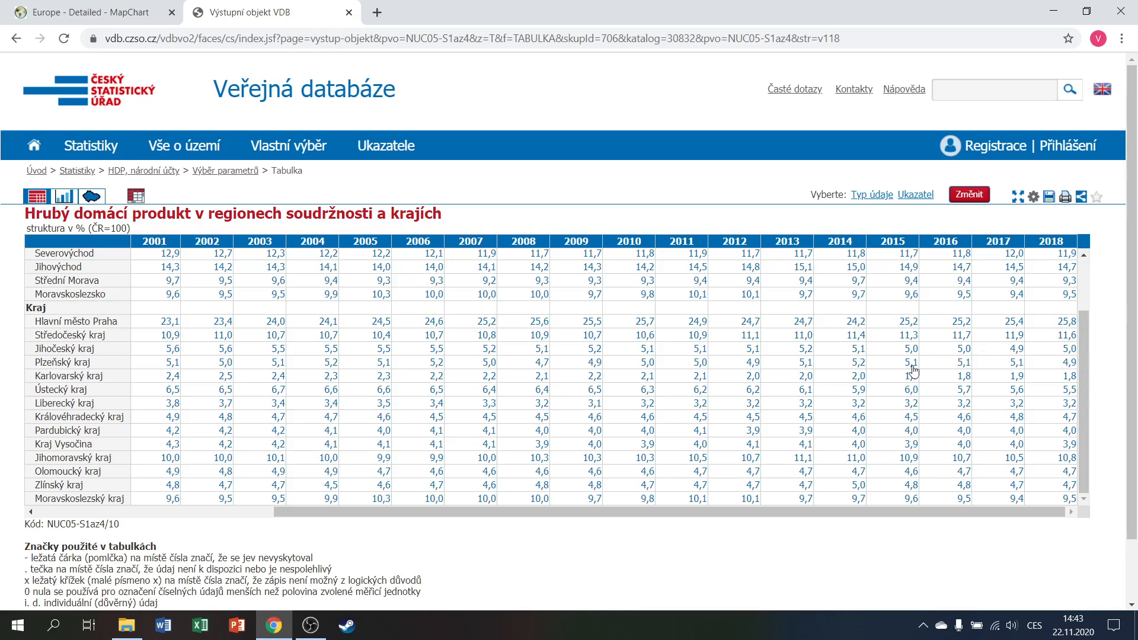
# Return to the Czech map in MapChart and color Prague in the darkest green.
pyautogui.click(118, 19)
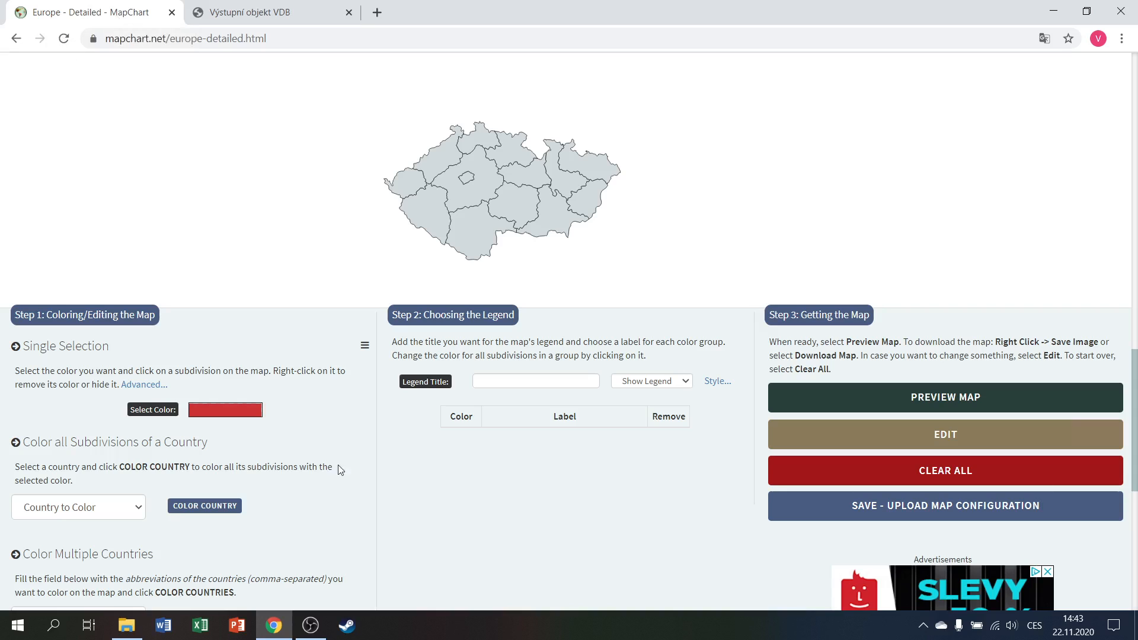
pyautogui.click(220, 486)
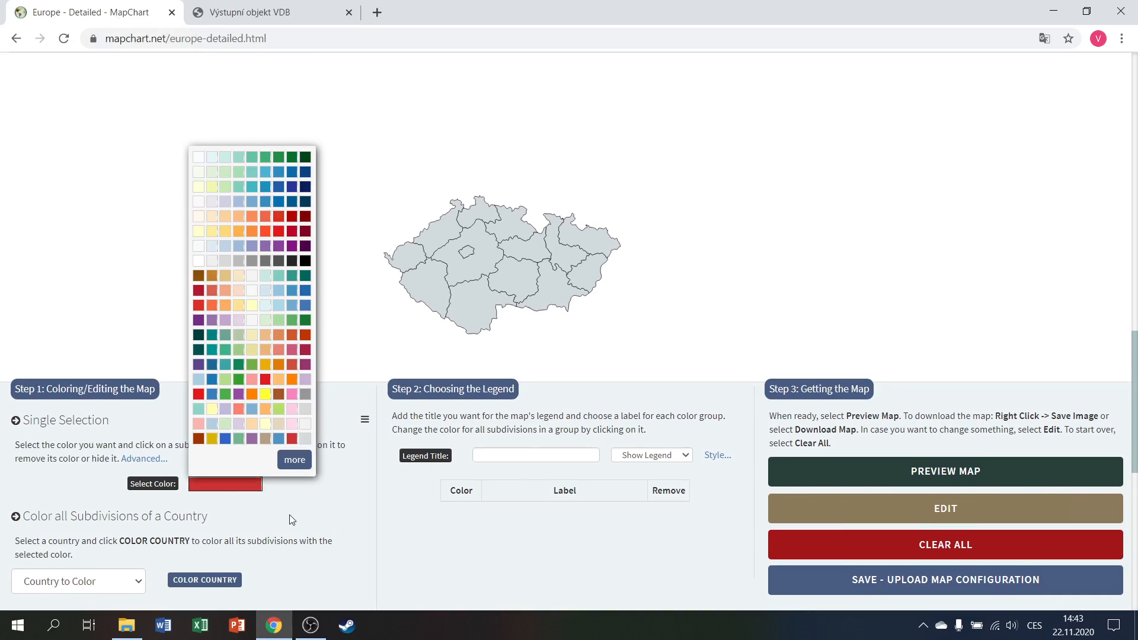
pyautogui.click(308, 161)
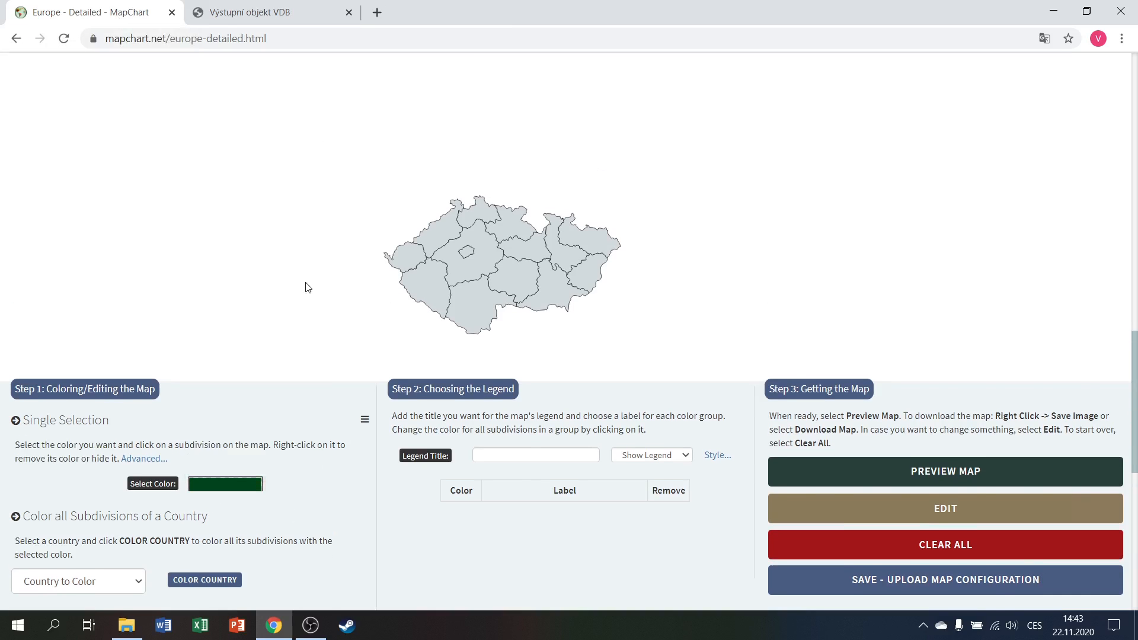
pyautogui.scroll(-1, 415, 367)
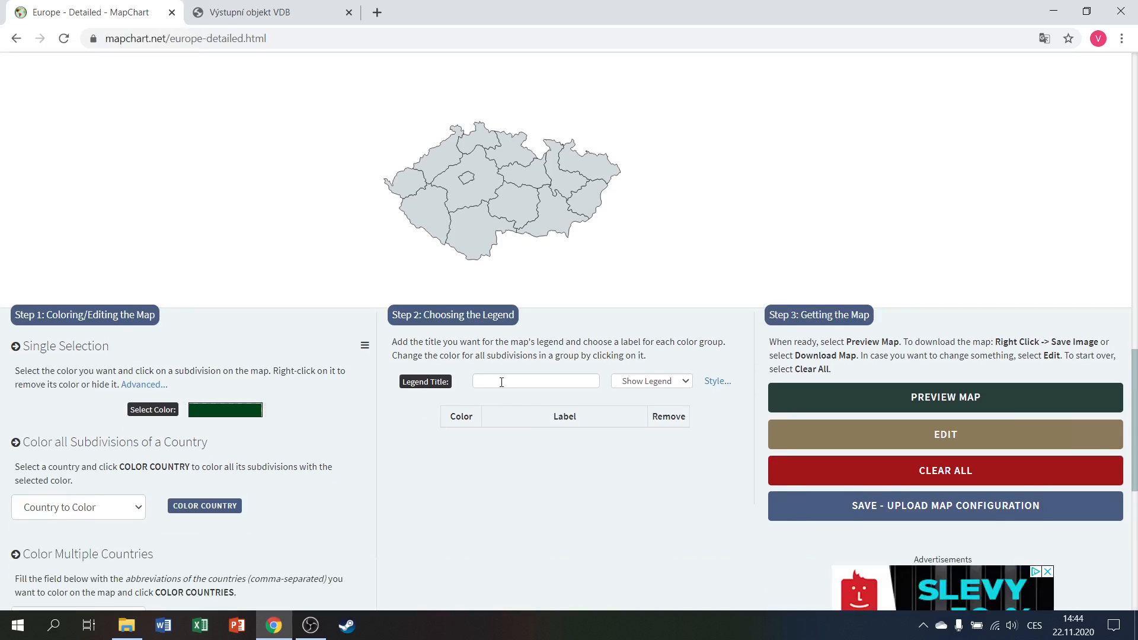
pyautogui.scroll(1, 462, 442)
pyautogui.click(274, 18)
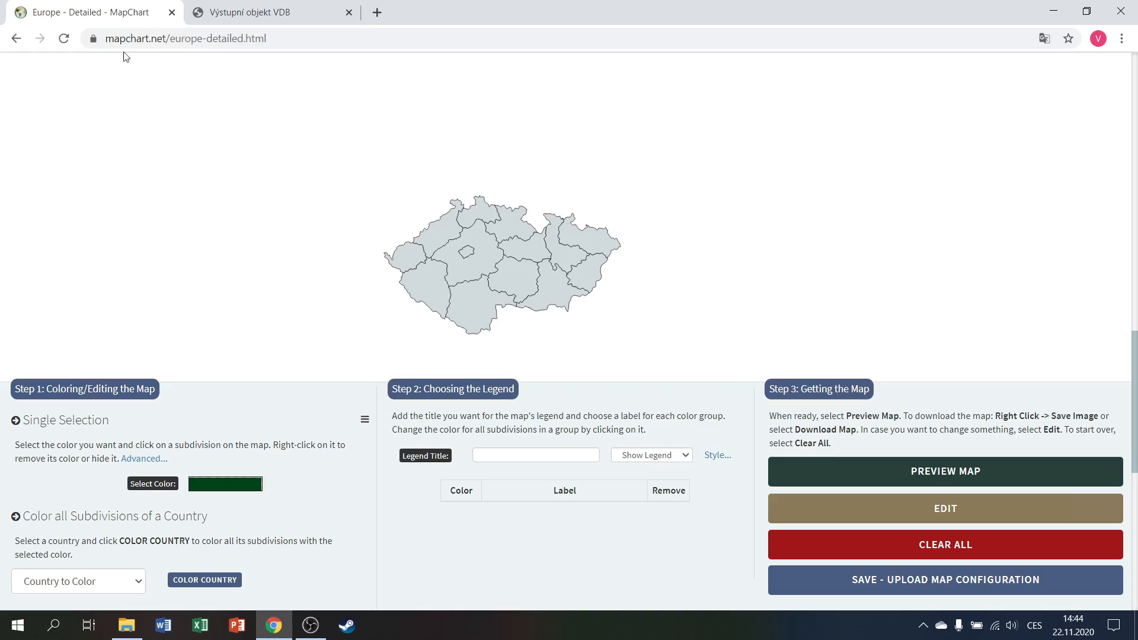
pyautogui.click(110, 17)
pyautogui.click(467, 254)
# Label the dark green group "Více než 25" and title the legend "Podíl na HDP (%)".
pyautogui.click(525, 515)
pyautogui.write('Více než 20')
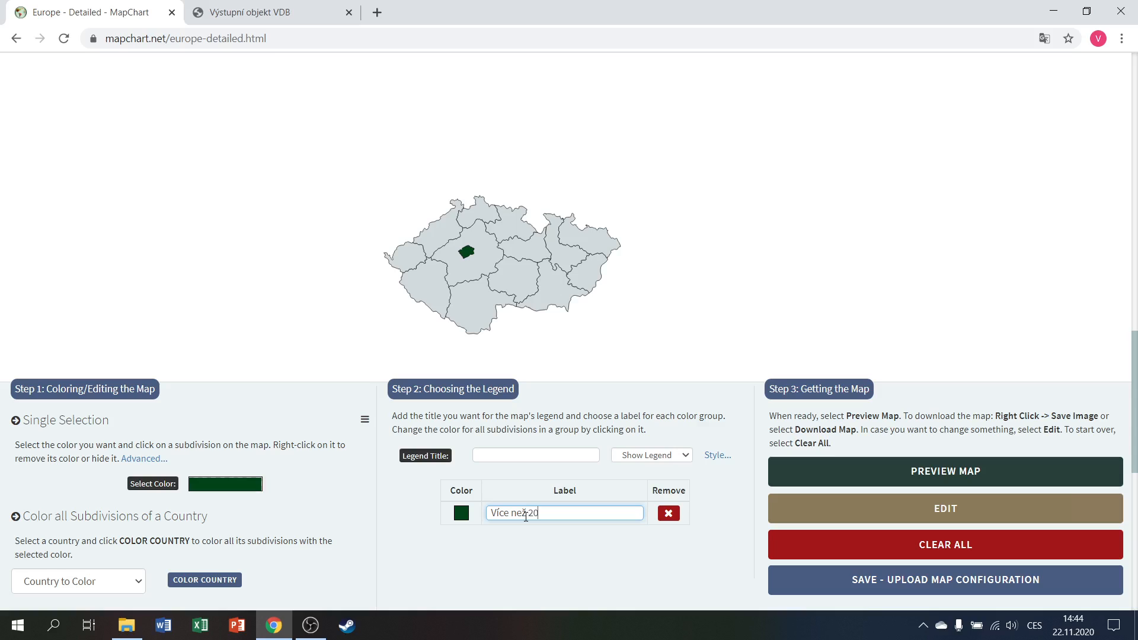
pyautogui.press('BackSpace')
pyautogui.write('5')
pyautogui.click(499, 458)
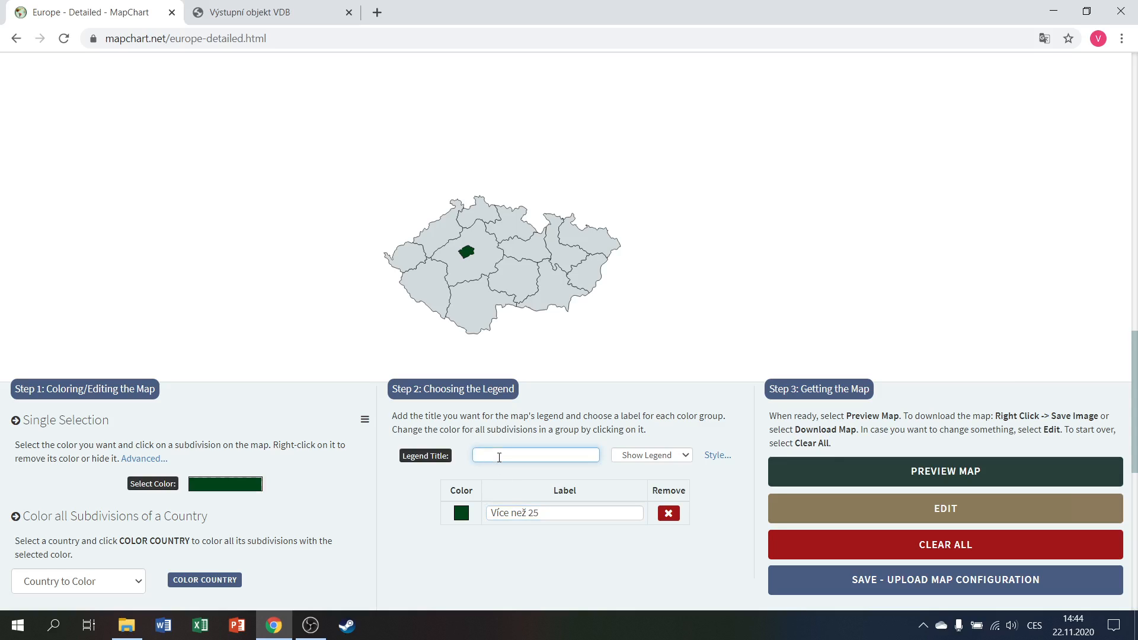
pyautogui.write('Podíl na HDP (%')
pyautogui.scroll(-1, 468, 504)
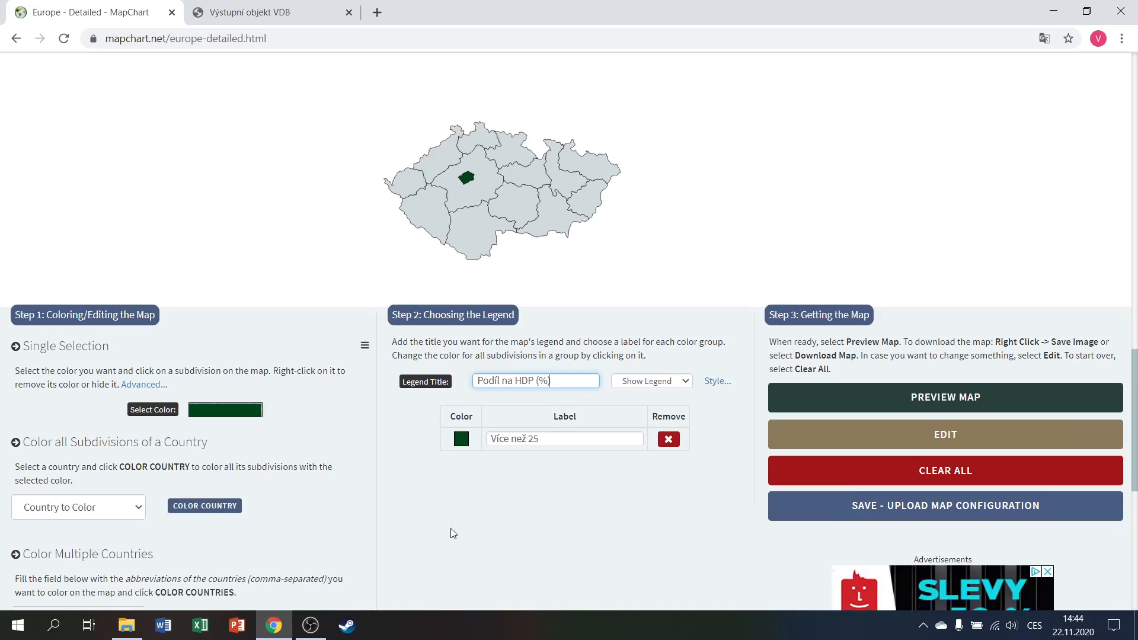
# Color the Central Bohemian and South Moravian regions medium green after checking the GDP table, and label their group "20-15".
pyautogui.click(252, 484)
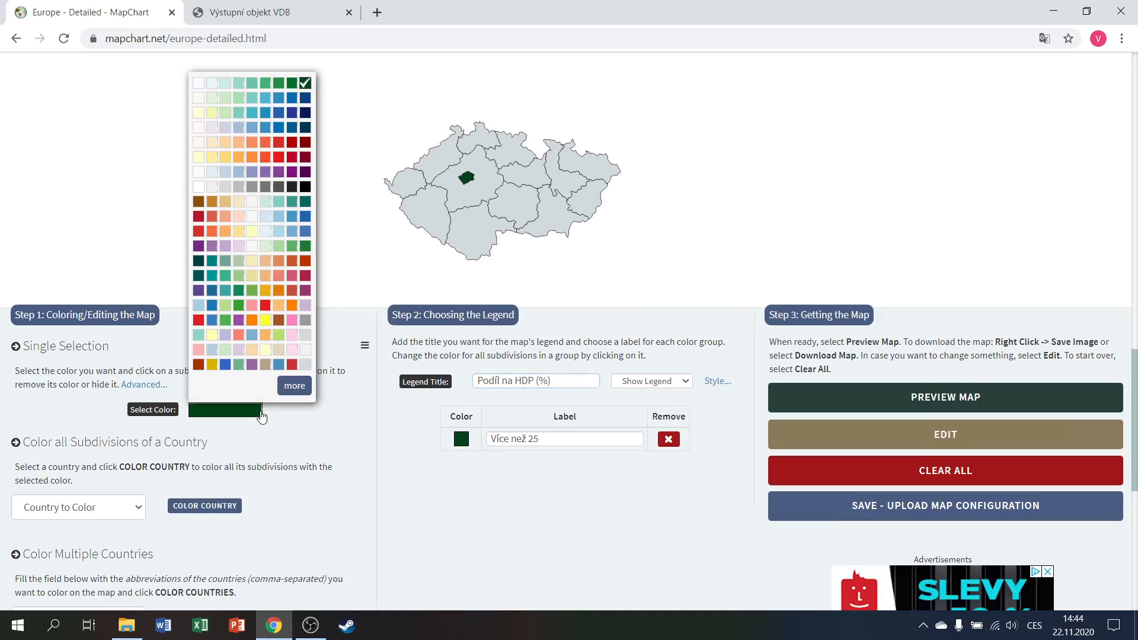
pyautogui.click(279, 83)
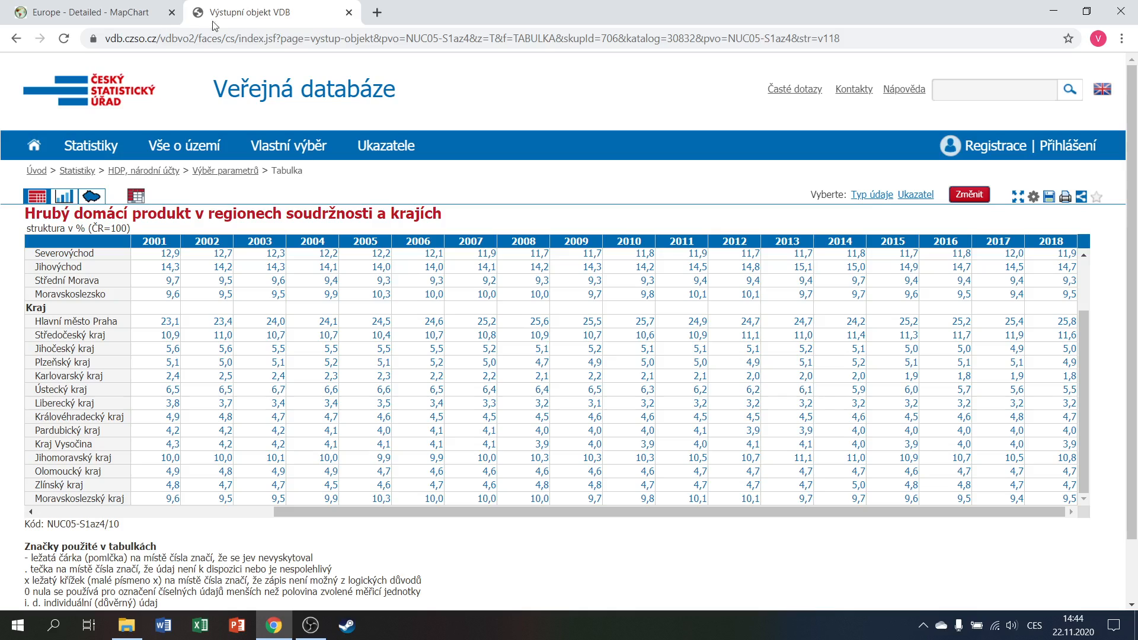
pyautogui.click(260, 13)
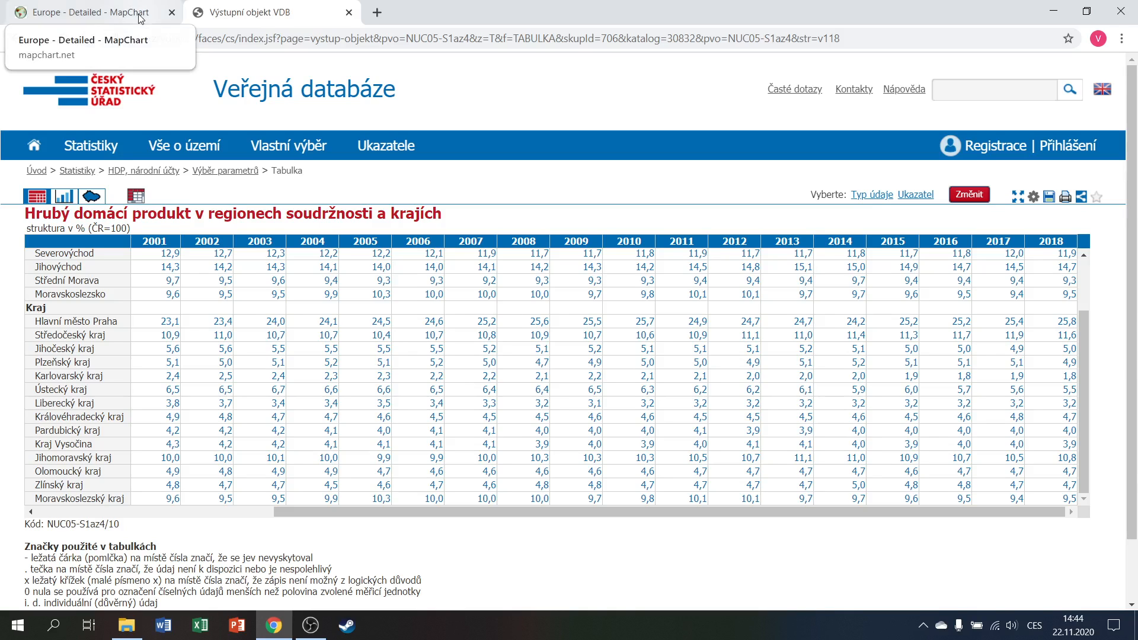
pyautogui.click(141, 19)
pyautogui.click(474, 184)
pyautogui.click(554, 213)
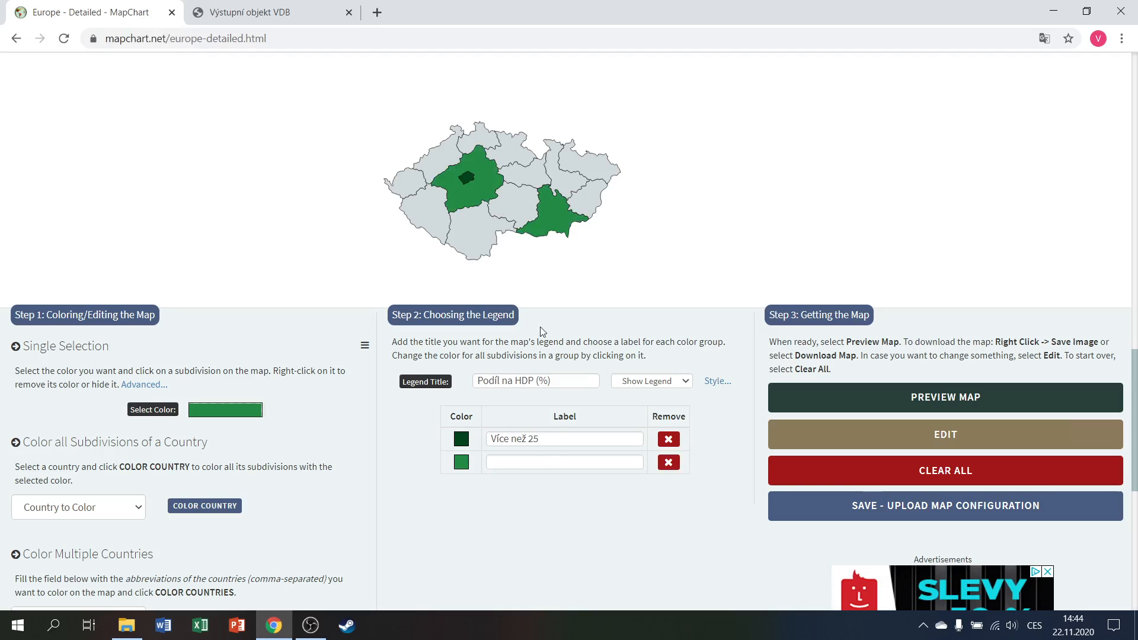
pyautogui.click(518, 463)
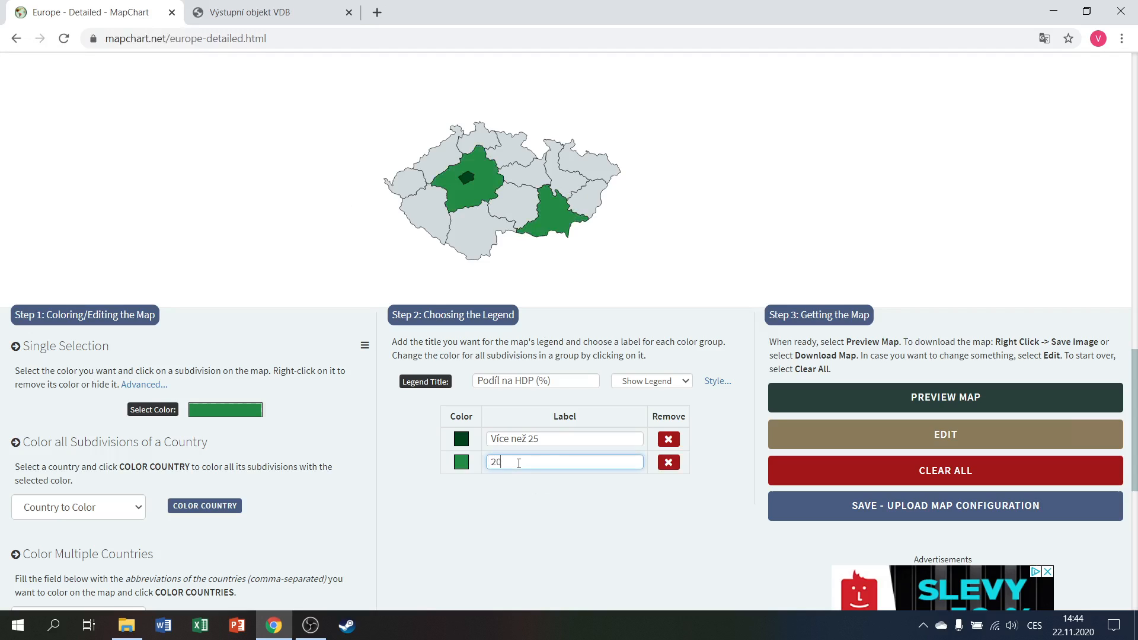
pyautogui.write('20-15')
# Generate the preview of the Czech map and save it as the image stažený soubor.png.
pyautogui.scroll(-3, 613, 492)
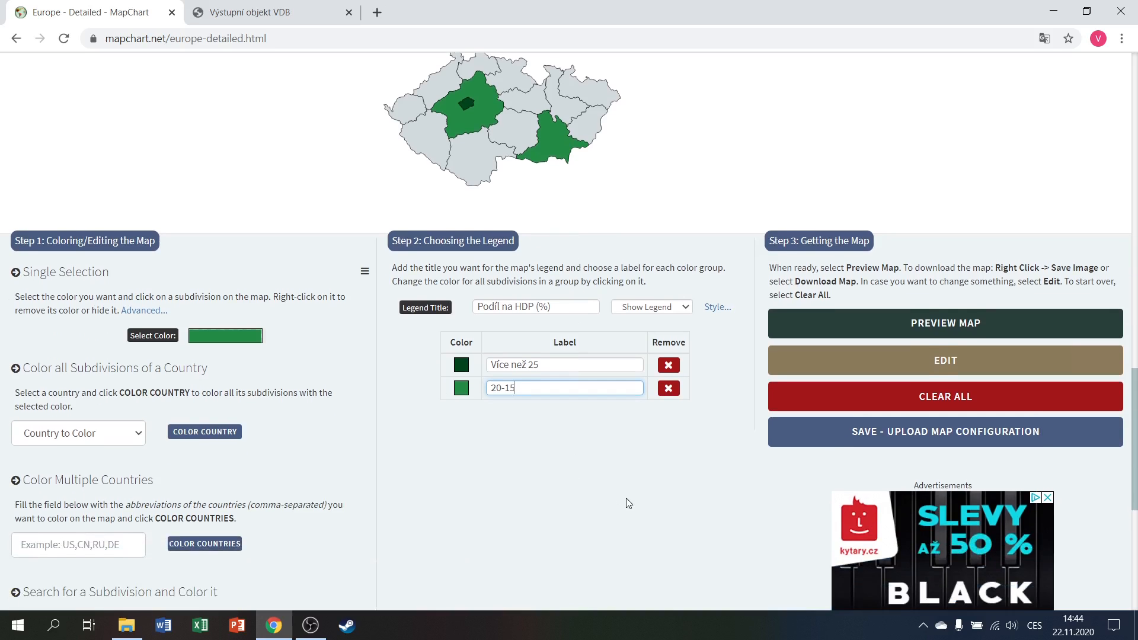
pyautogui.scroll(5, 616, 491)
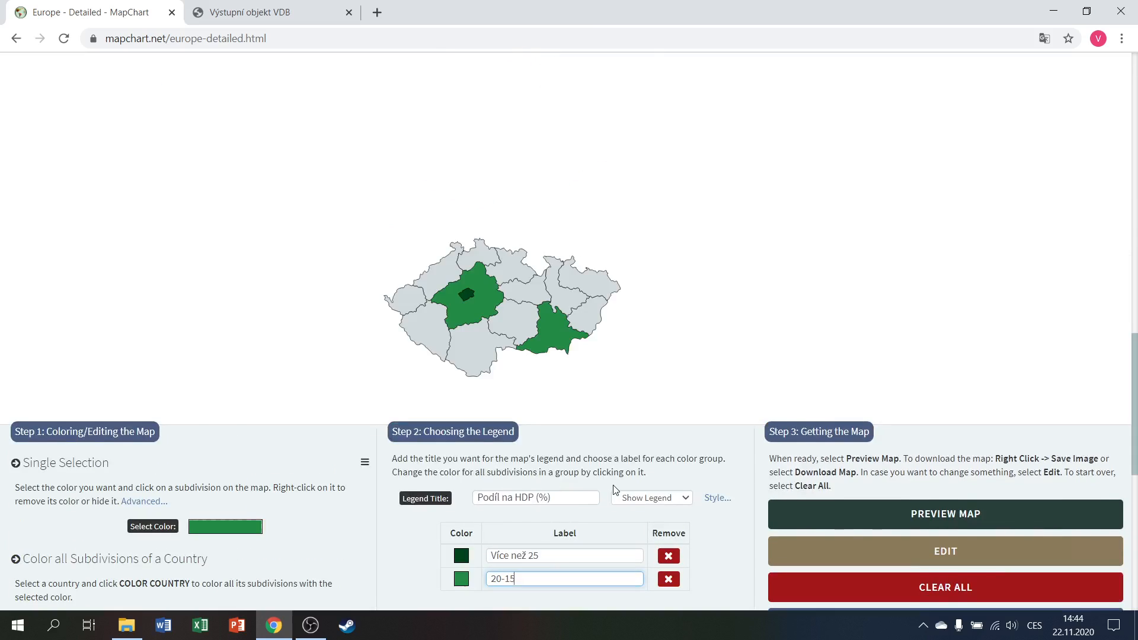
pyautogui.scroll(-1, 655, 427)
pyautogui.scroll(-1, 629, 391)
pyautogui.scroll(1, 956, 480)
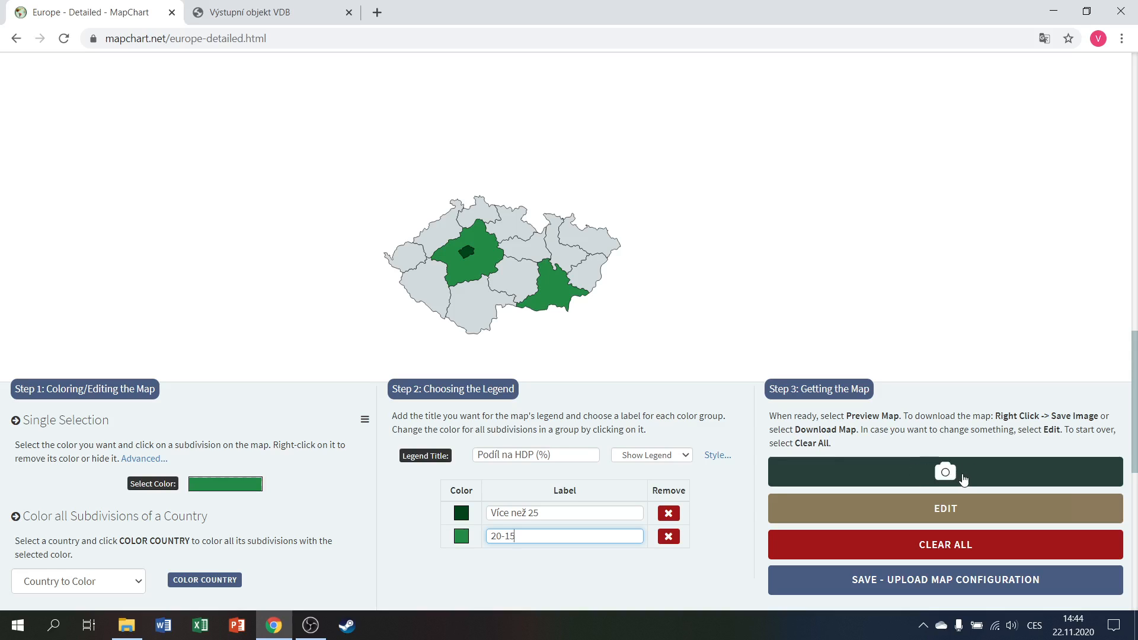
pyautogui.click(958, 480)
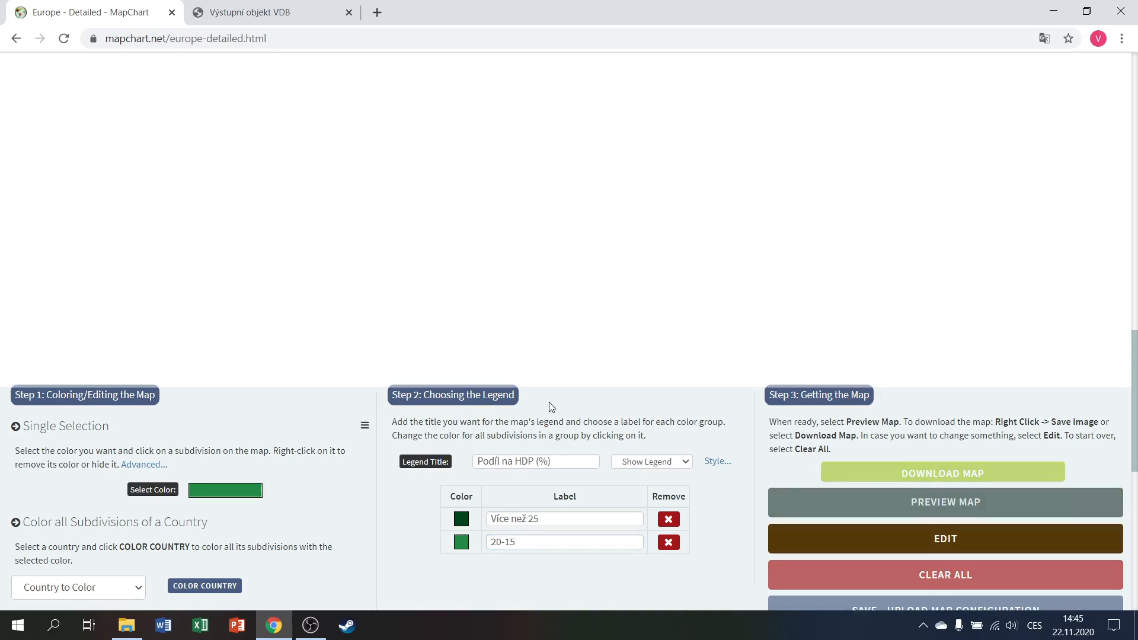
pyautogui.rightClick(493, 222)
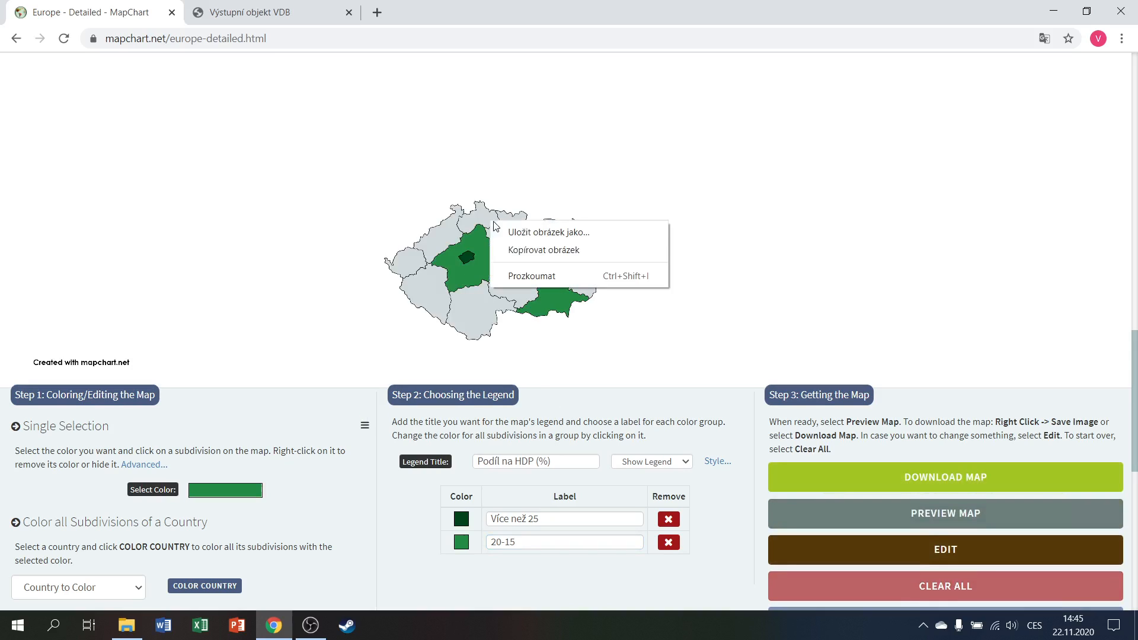
pyautogui.click(556, 237)
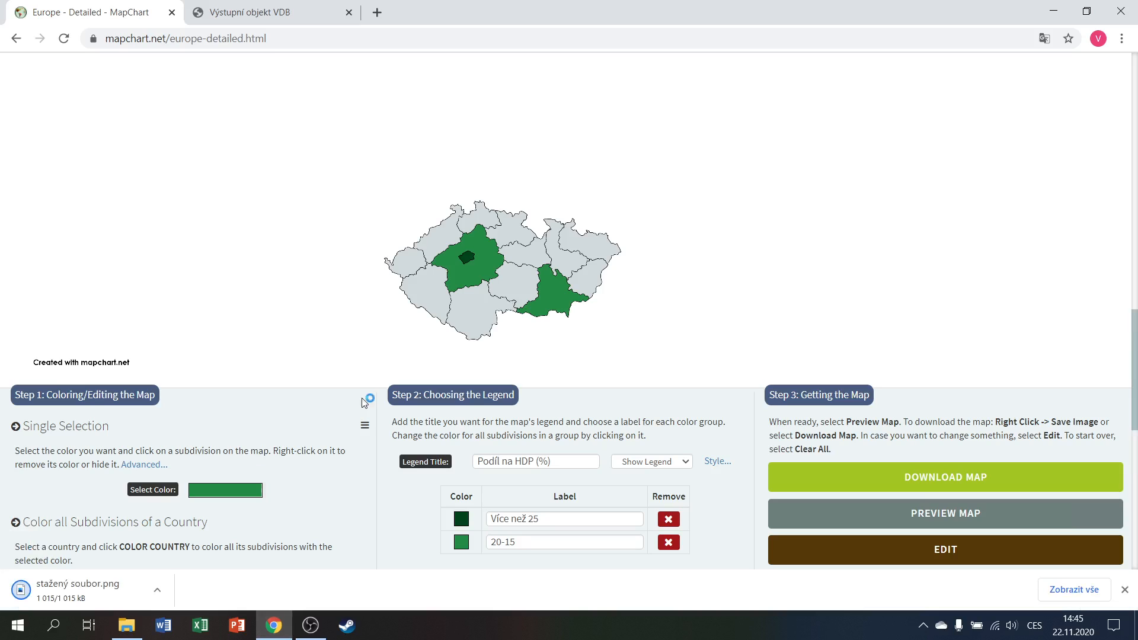
# Open the saved image stažený soubor from the Downloads folder to check the exported map, and close the image viewer.
pyautogui.click(127, 632)
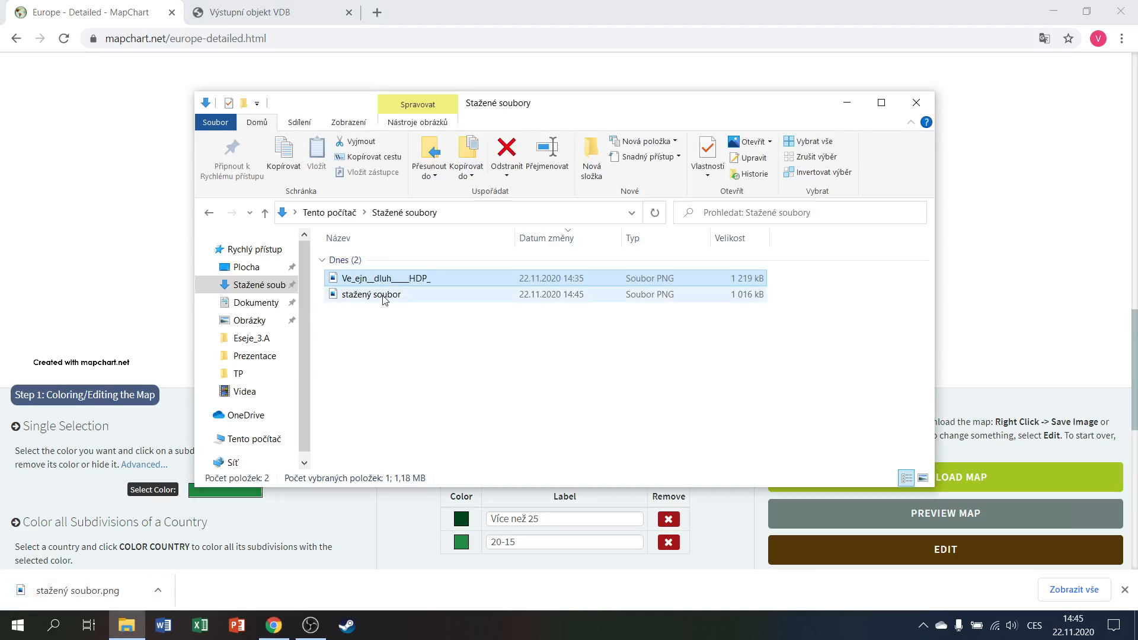
pyautogui.click(384, 296)
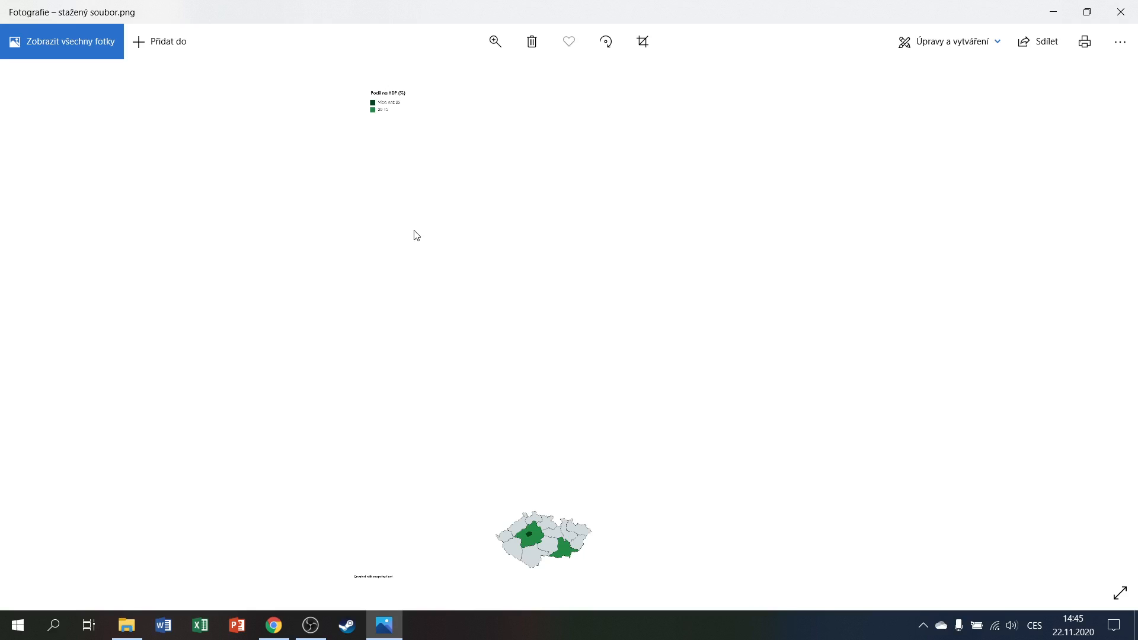
pyautogui.click(1120, 13)
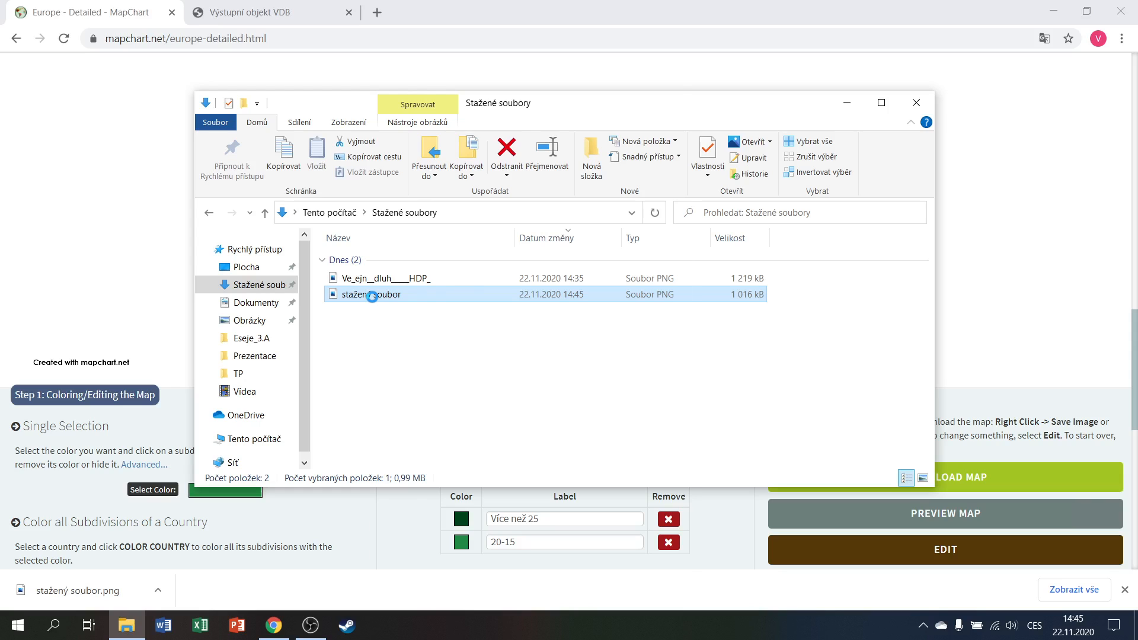
# Open the image stažený soubor from the Downloads folder in Paint (Malování) for editing.
pyautogui.rightClick(371, 295)
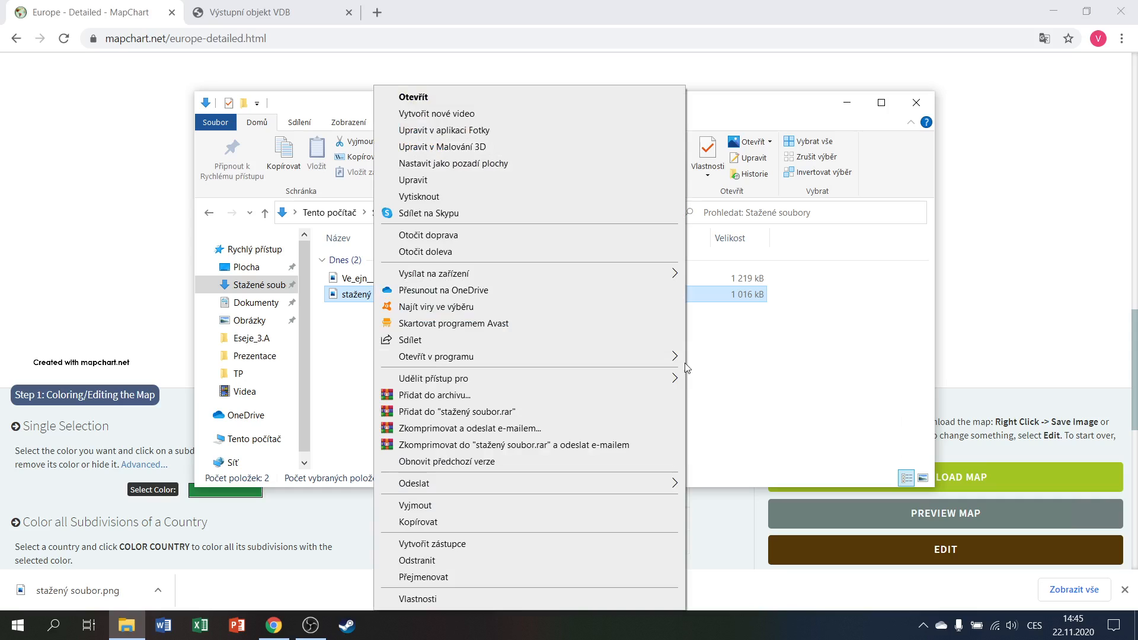
pyautogui.moveTo(669, 356)
pyautogui.click(721, 359)
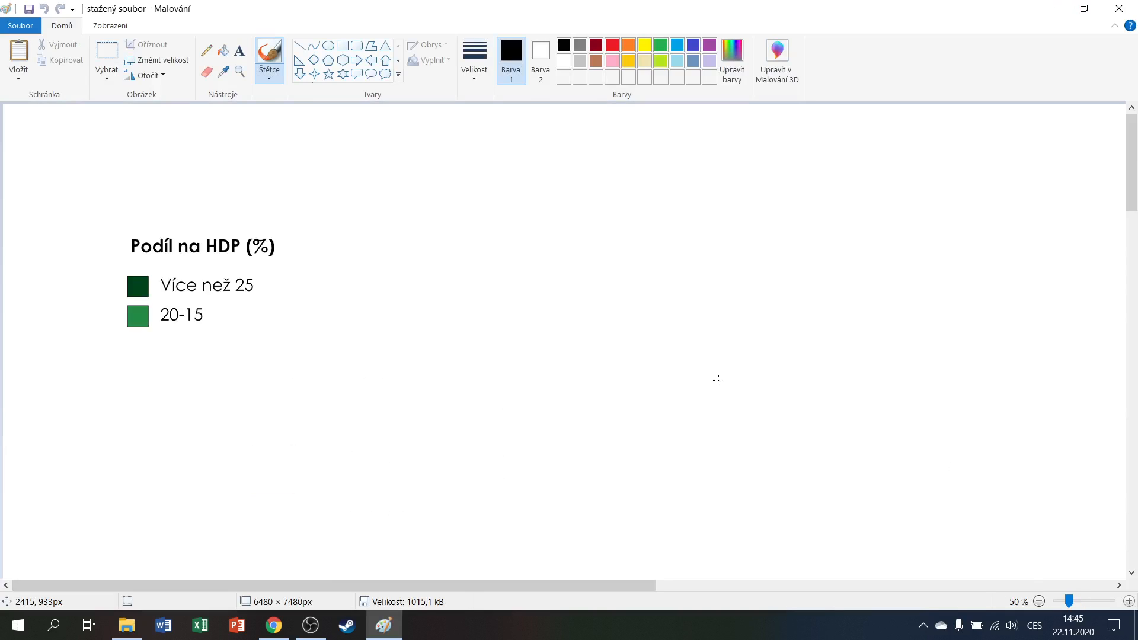
# Cut the Czech regions map out of the large image with a rectangular selection of about 1883 × 1039 px.
pyautogui.moveTo(1132, 176); pyautogui.dragTo(1135, 432)
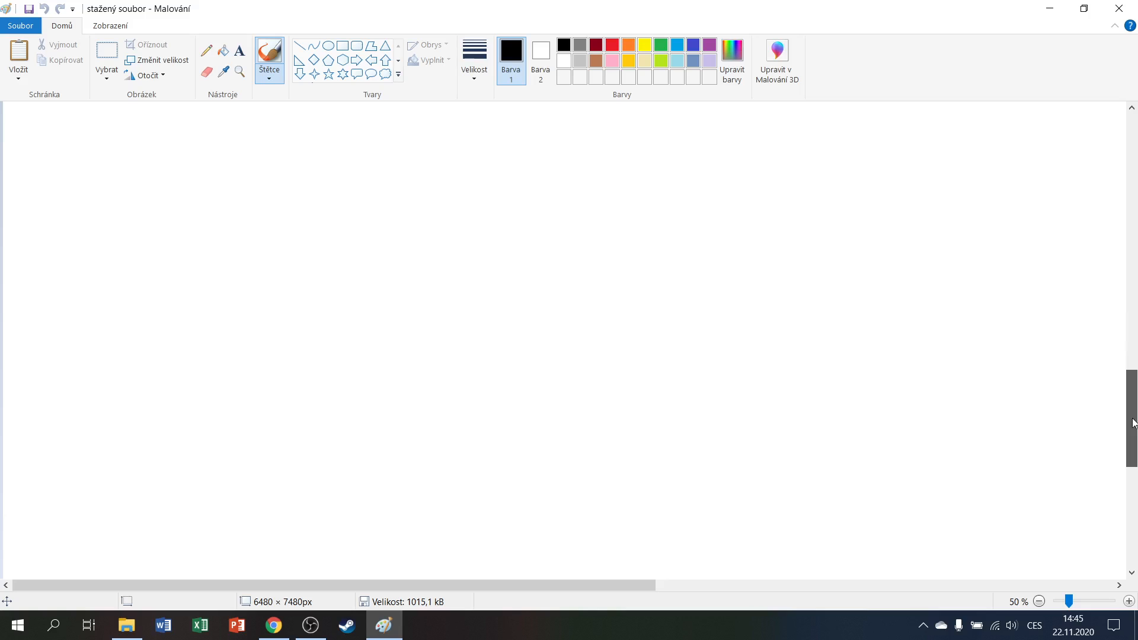
pyautogui.moveTo(563, 585); pyautogui.dragTo(862, 578)
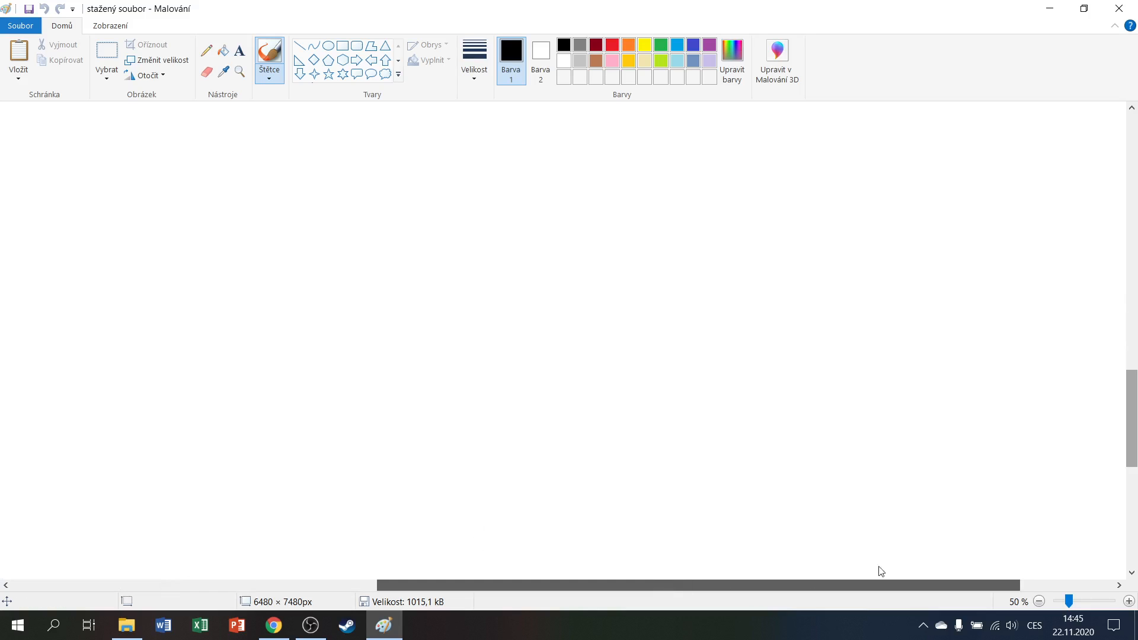
pyautogui.moveTo(1132, 441); pyautogui.dragTo(1135, 540)
pyautogui.moveTo(556, 585); pyautogui.dragTo(418, 578)
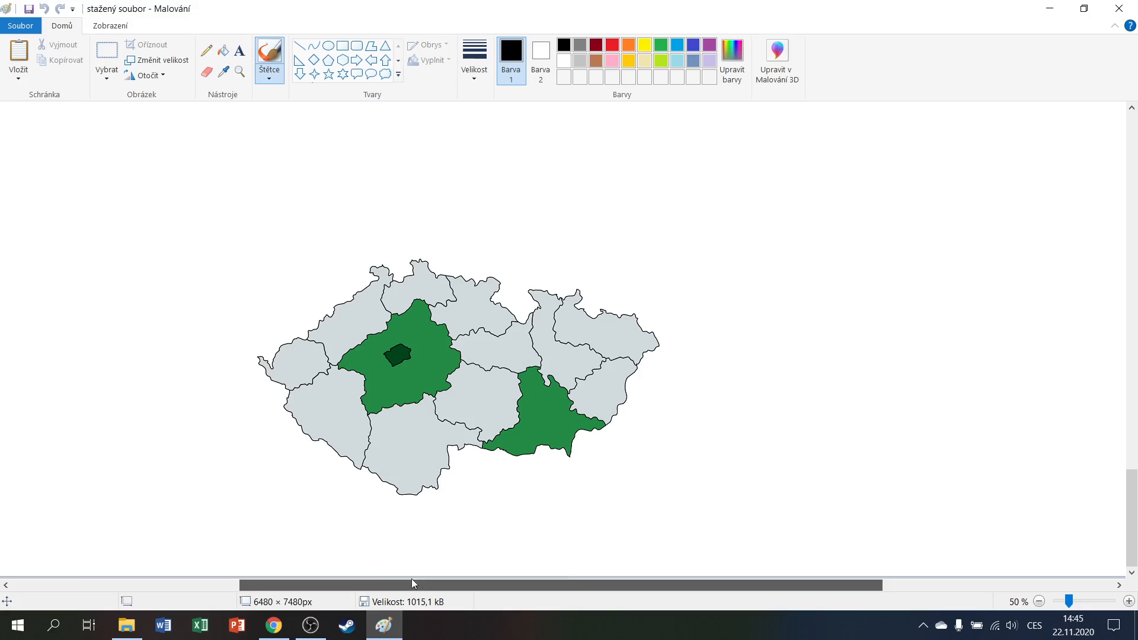
pyautogui.click(107, 65)
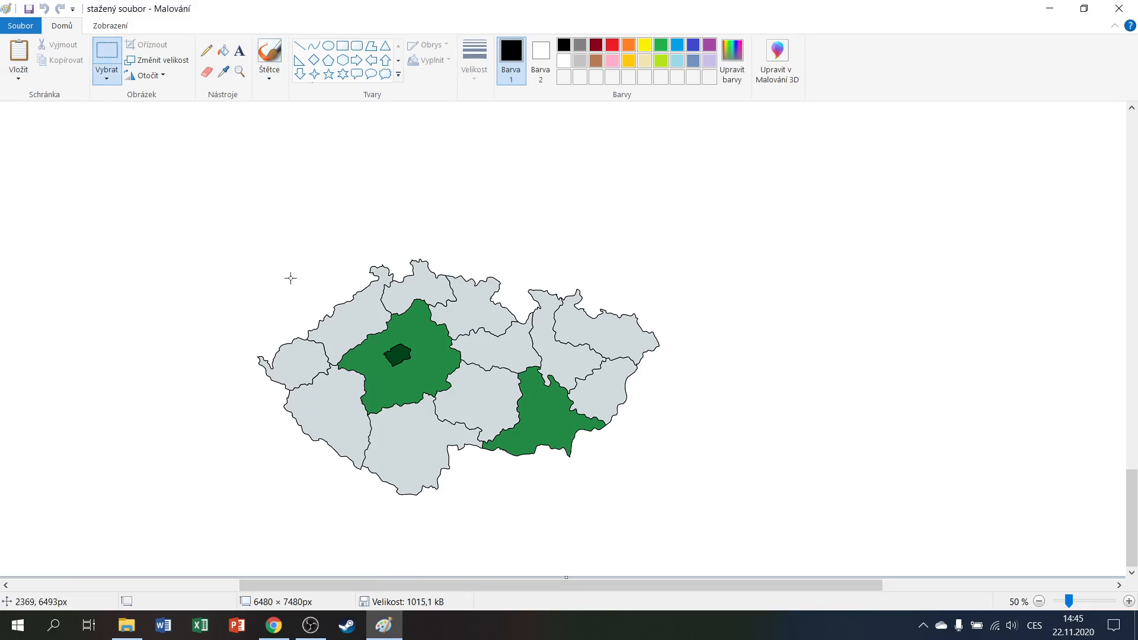
pyautogui.moveTo(229, 208); pyautogui.dragTo(787, 516)
pyautogui.rightClick(442, 328)
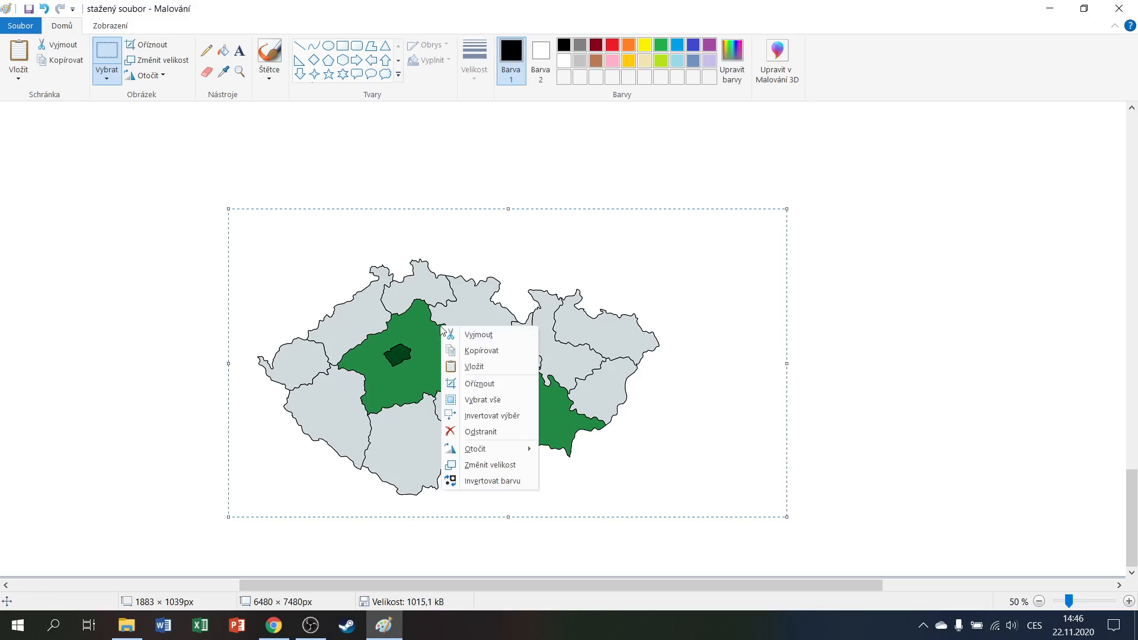
pyautogui.click(485, 338)
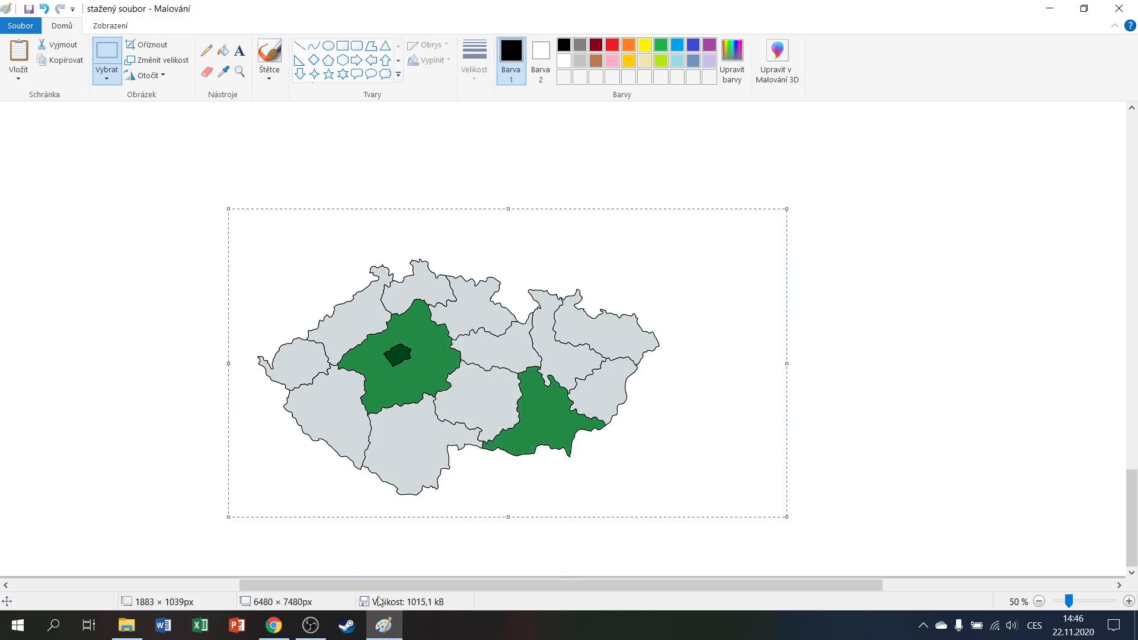
# Open a new blank Paint window and paste the cut Czech map into it.
pyautogui.rightClick(383, 632)
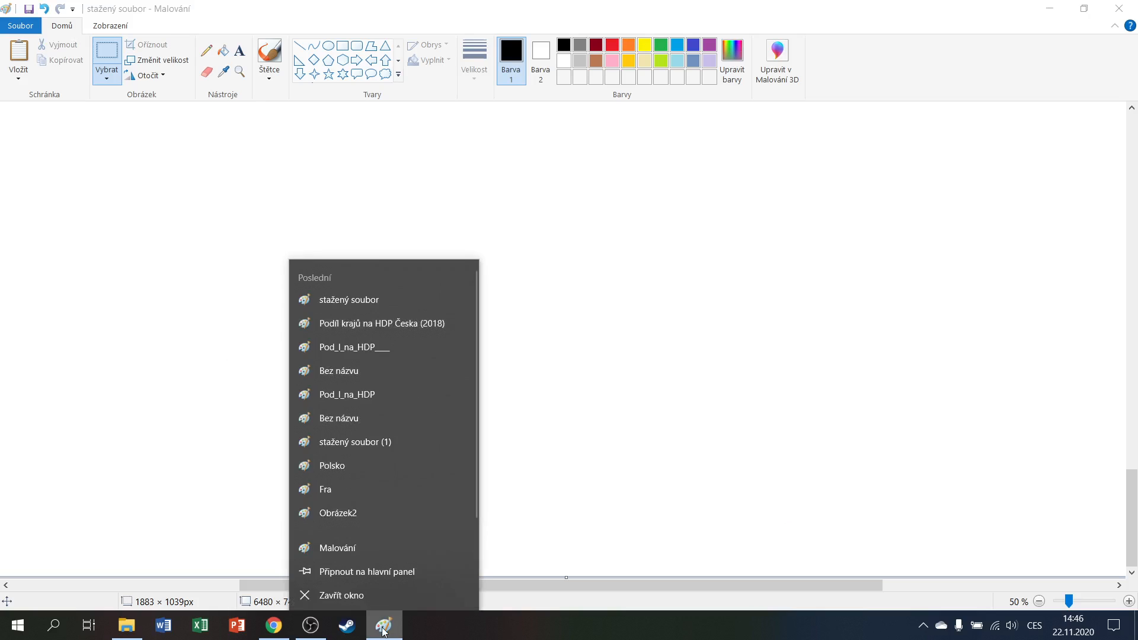
pyautogui.click(436, 369)
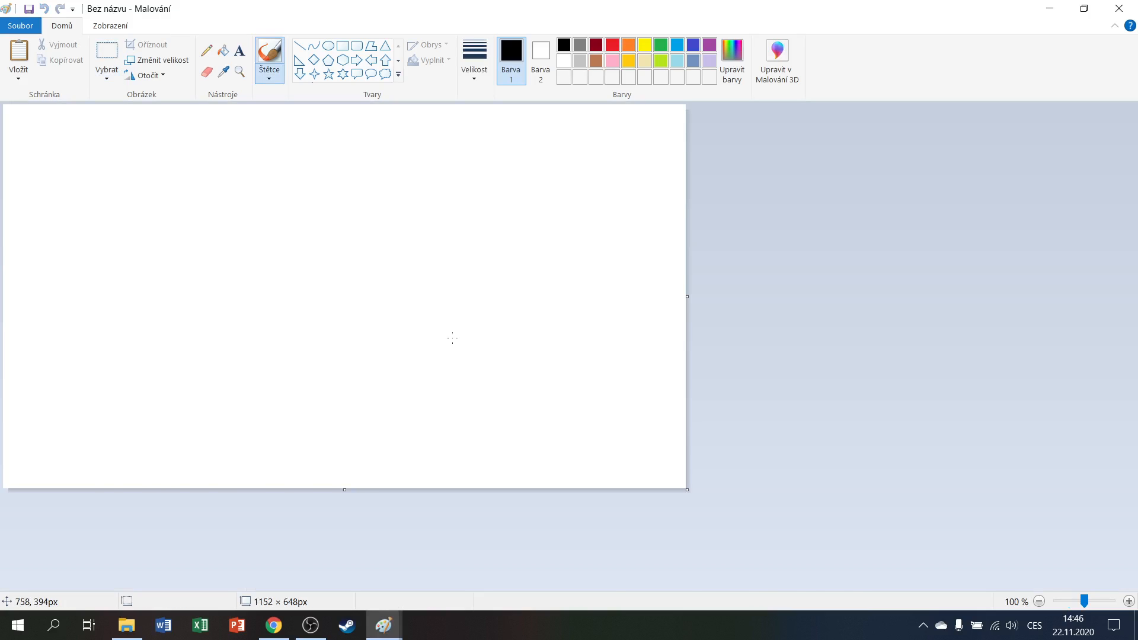
pyautogui.hotkey('ctrl', 'v')
pyautogui.scroll(-1, 1083, 572)
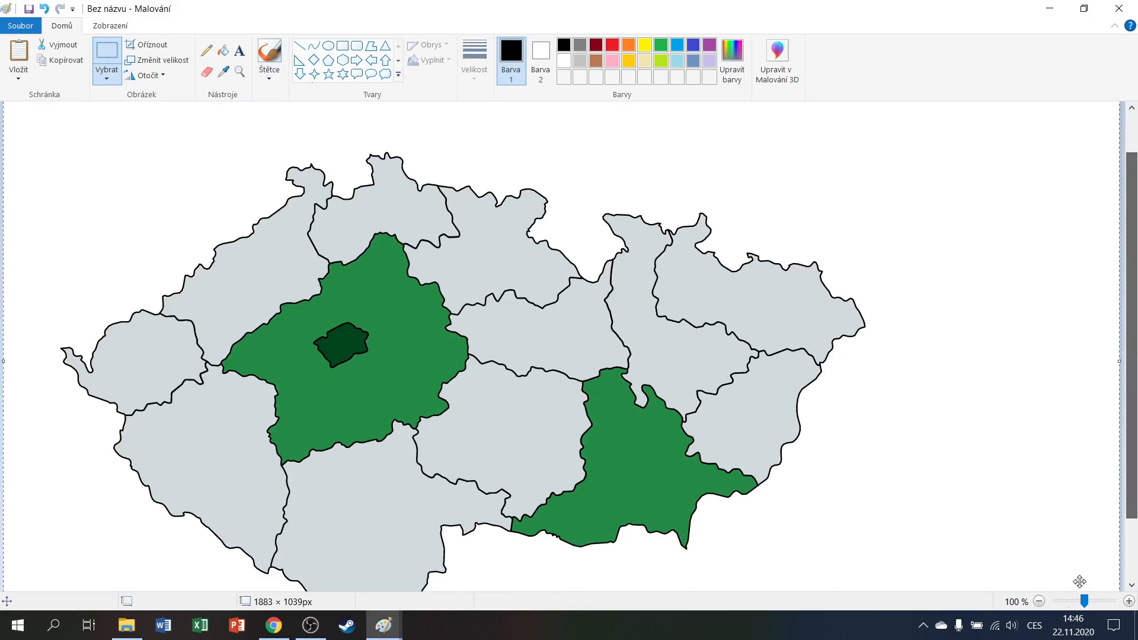
pyautogui.click(1038, 601)
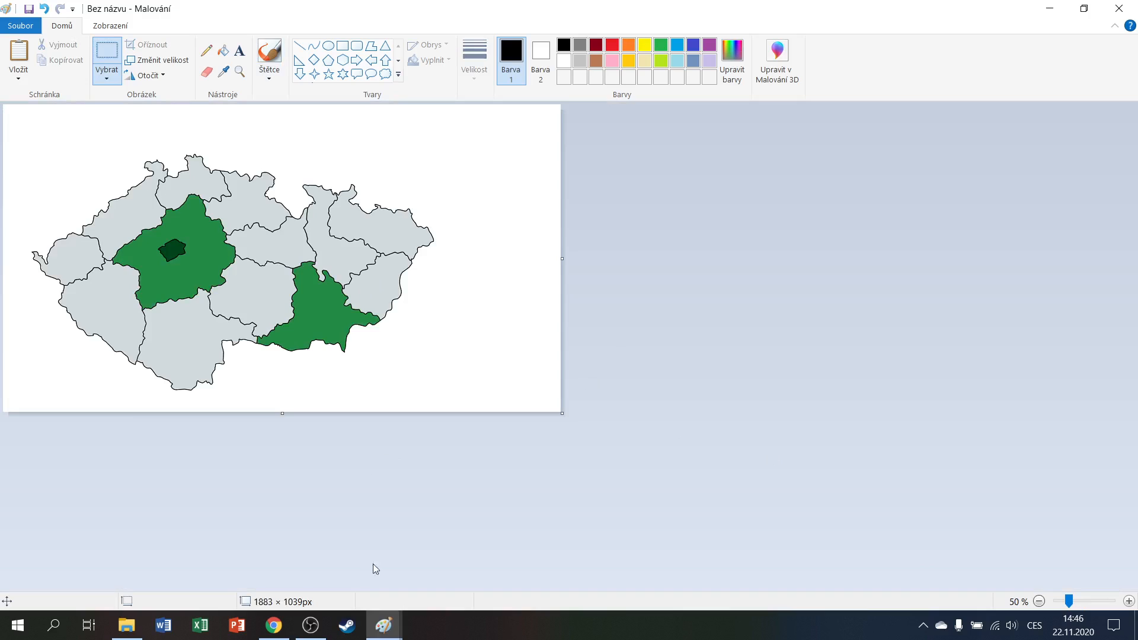
# Return to the stažený soubor image and cut out the "Podíl na HDP (%)" legend with a selection of about 667 × 399 px.
pyautogui.moveTo(384, 625)
pyautogui.click(303, 560)
pyautogui.moveTo(507, 588); pyautogui.dragTo(378, 587)
pyautogui.scroll(5, 267, 415)
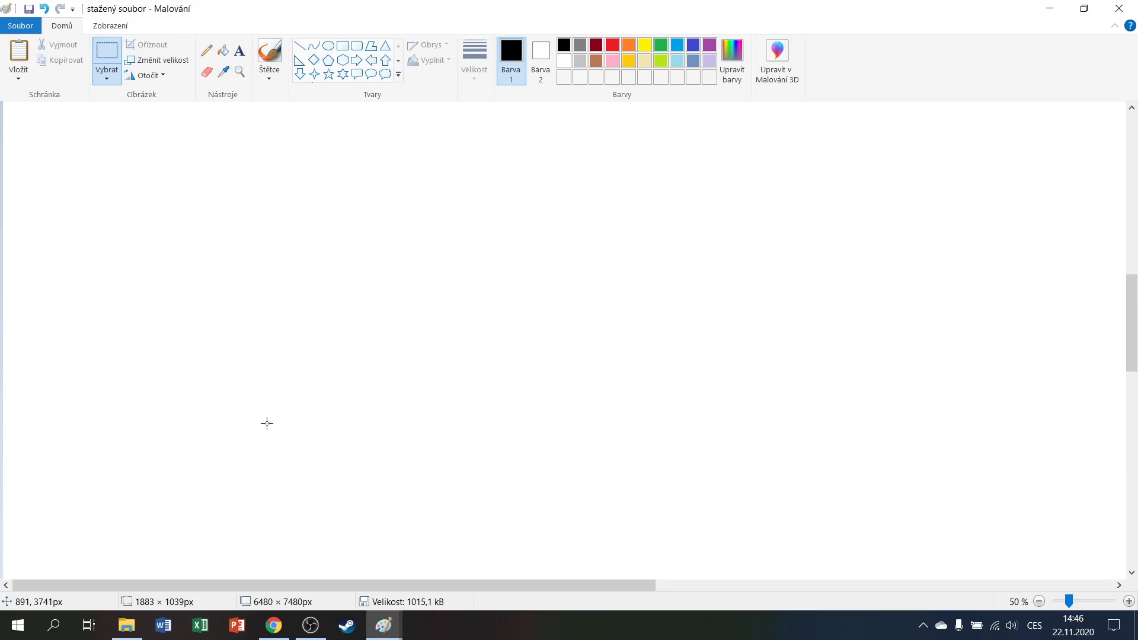
pyautogui.scroll(5, 266, 423)
pyautogui.moveTo(114, 227); pyautogui.dragTo(311, 345)
pyautogui.rightClick(199, 289)
pyautogui.click(248, 300)
# Paste the legend into the new Czech map image, shrink it and place it in the empty upper-right area beside the map.
pyautogui.click(383, 625)
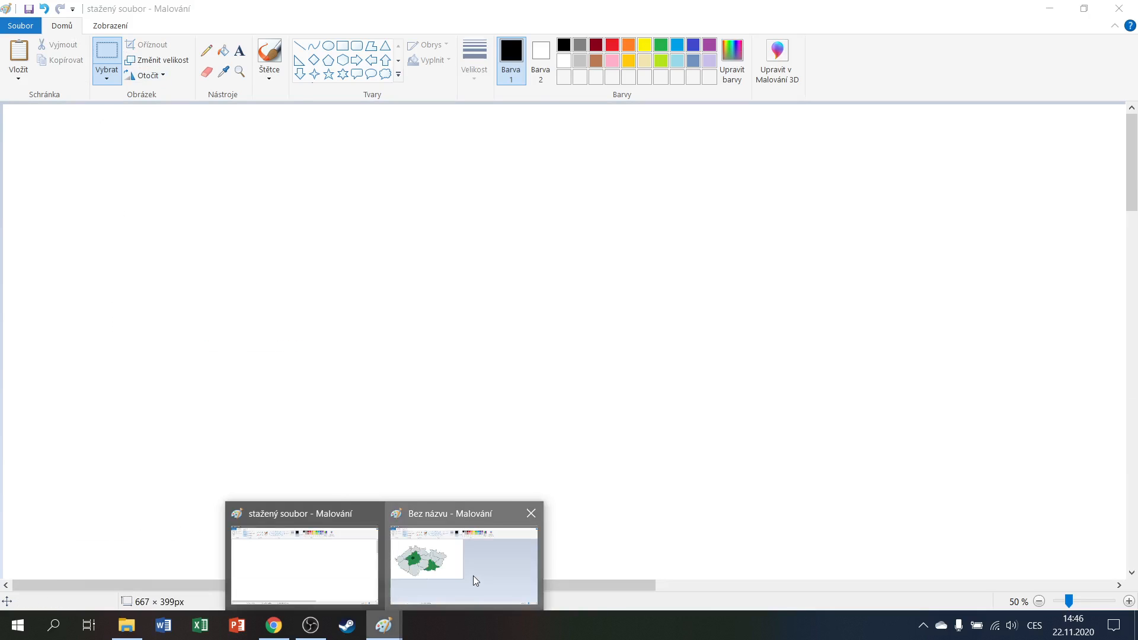
pyautogui.click(473, 575)
pyautogui.hotkey('ctrl', 'v')
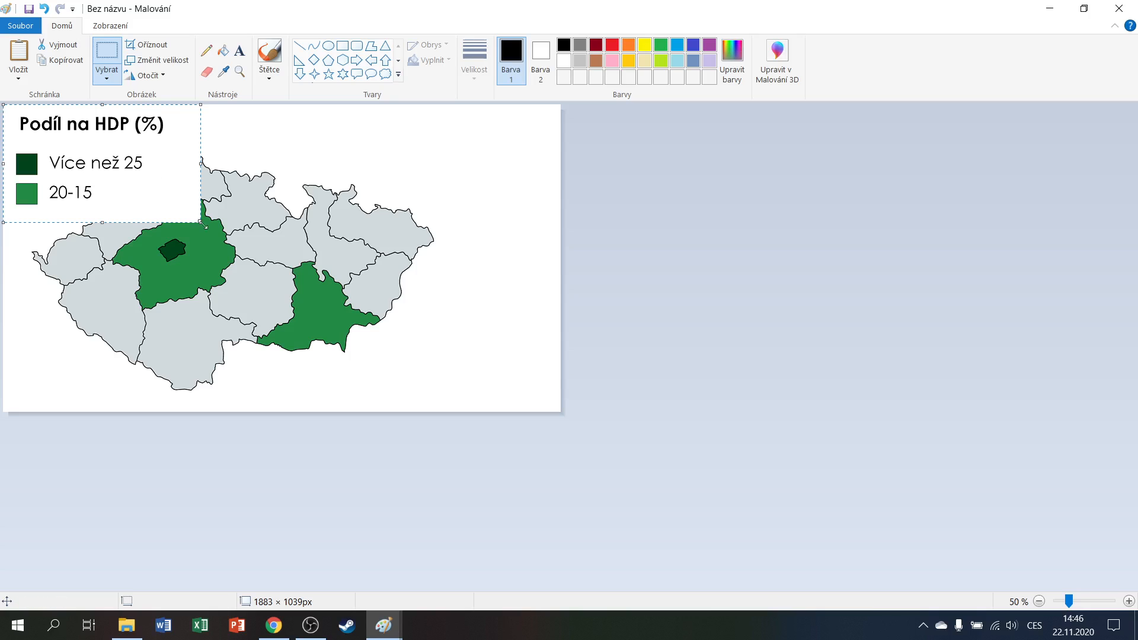
pyautogui.moveTo(202, 223); pyautogui.dragTo(130, 171)
pyautogui.moveTo(89, 140); pyautogui.dragTo(504, 142)
pyautogui.click(638, 289)
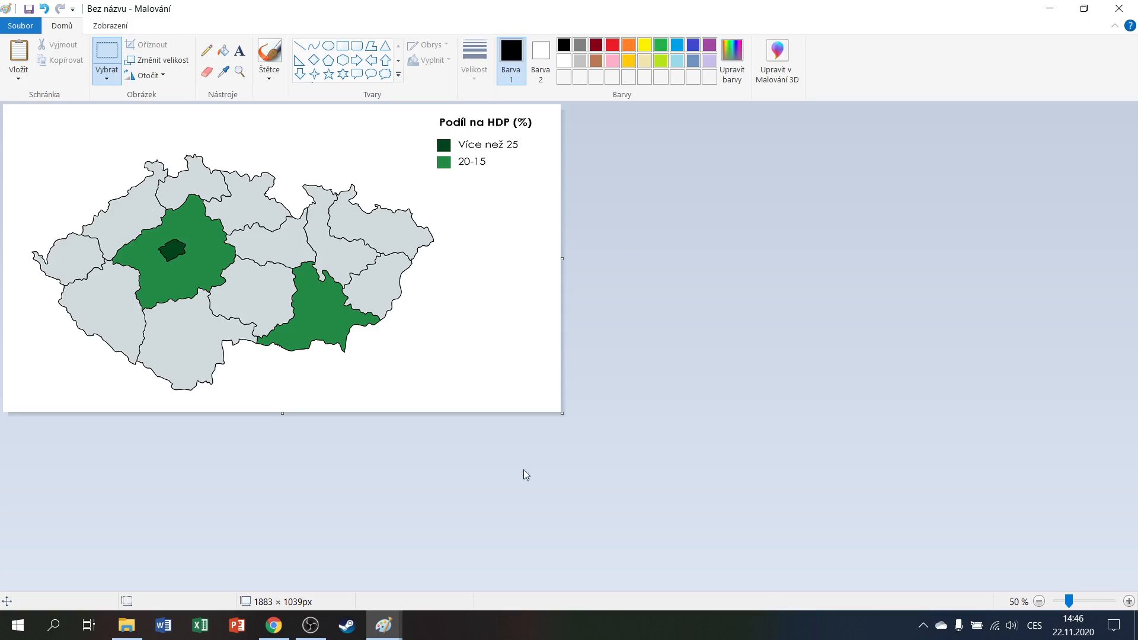
# Switch back to MapChart in Chrome and return the Czech map from preview to editing.
pyautogui.click(274, 625)
pyautogui.scroll(15, 299, 338)
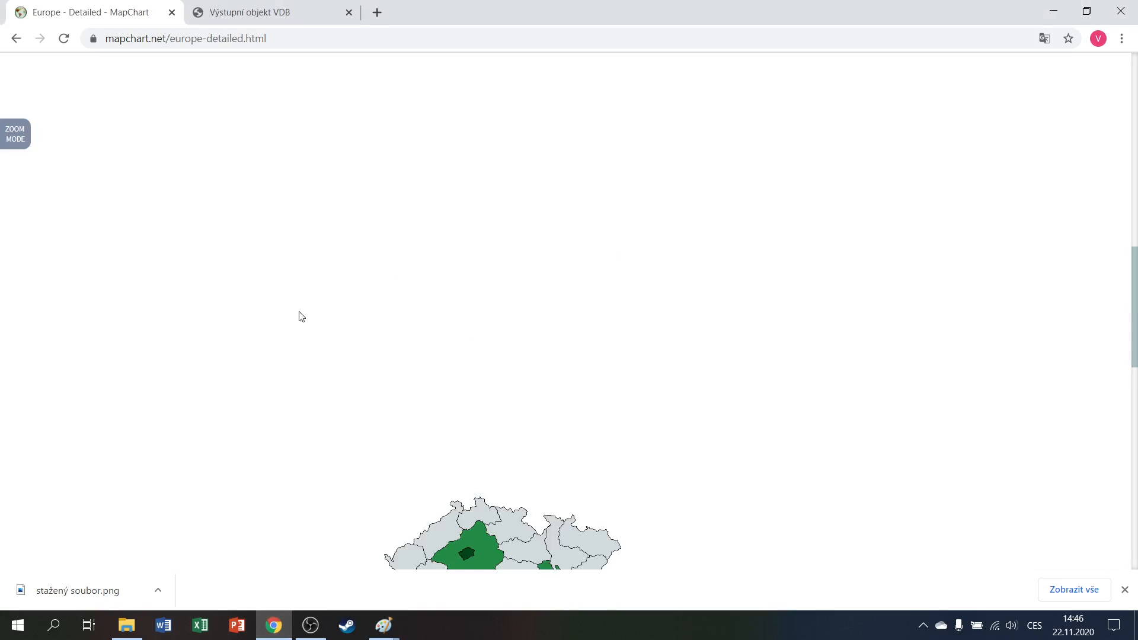
pyautogui.scroll(-8, 293, 343)
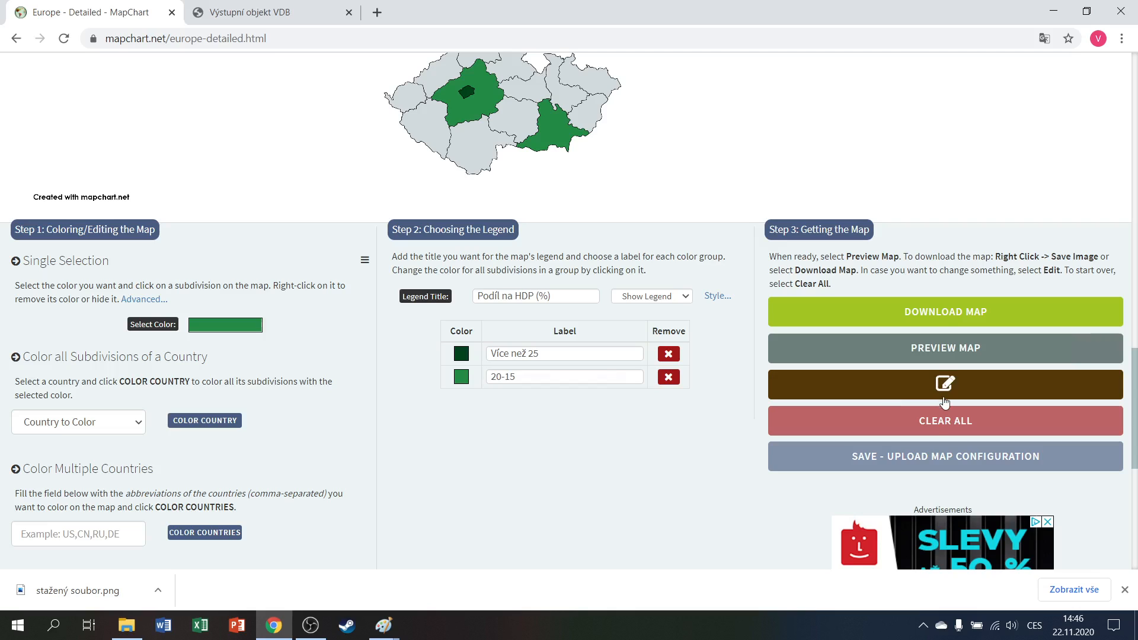
pyautogui.click(936, 391)
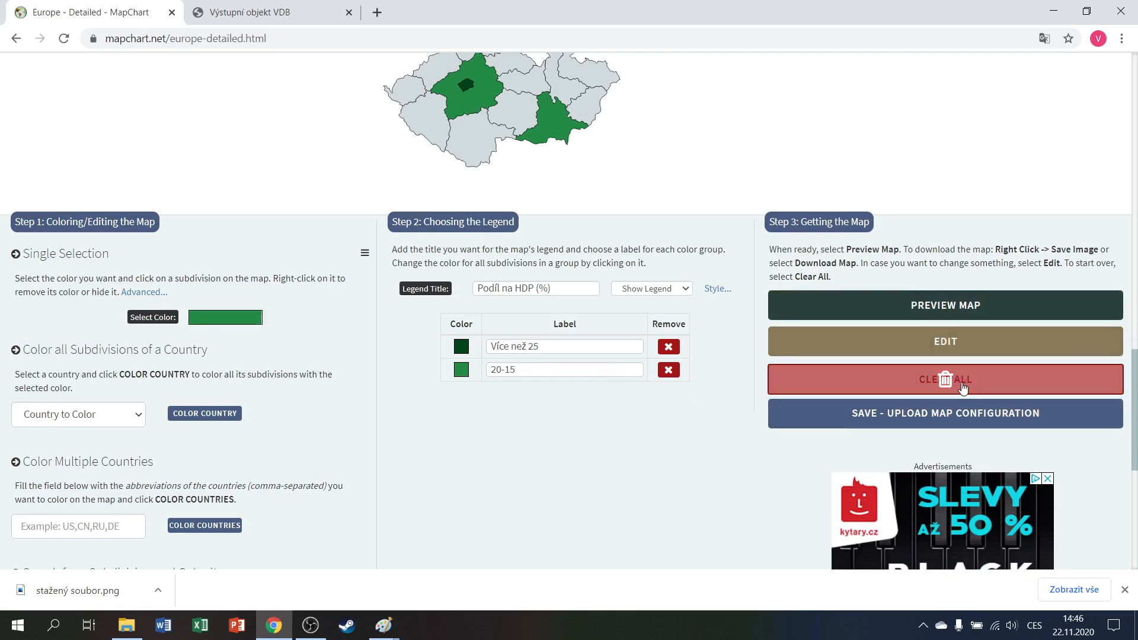
# Open MapChart's Showcase page and look through the example maps.
pyautogui.scroll(17, 390, 446)
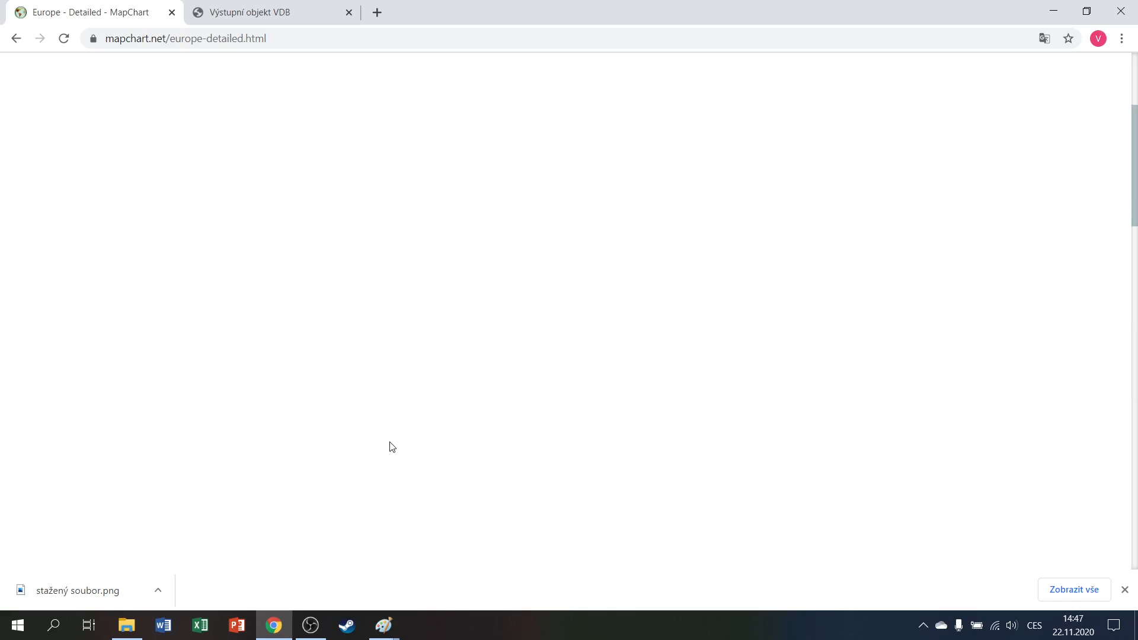
pyautogui.scroll(2, 392, 447)
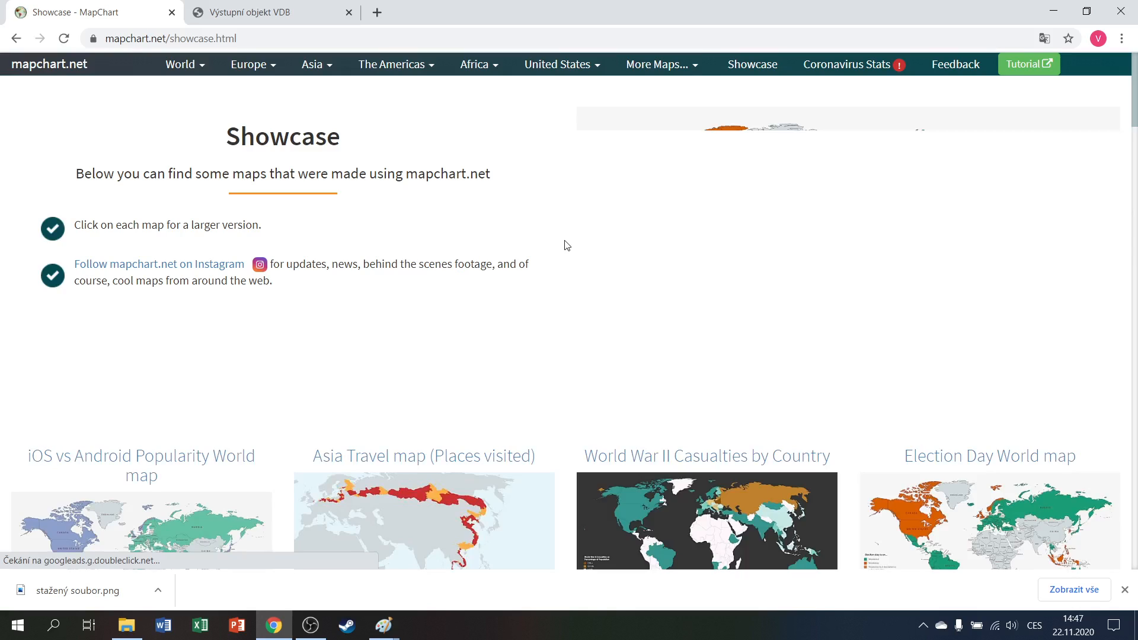
pyautogui.scroll(-2, 439, 213)
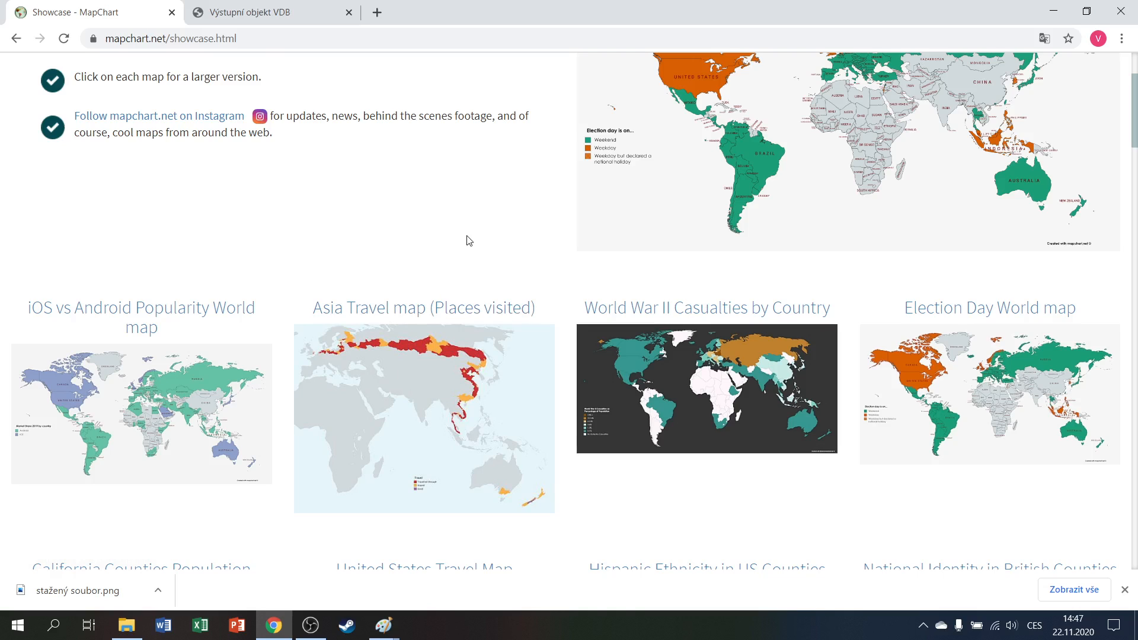
# Open the detailed Europe map with provinces and counties again.
pyautogui.scroll(2, 469, 240)
pyautogui.click(265, 68)
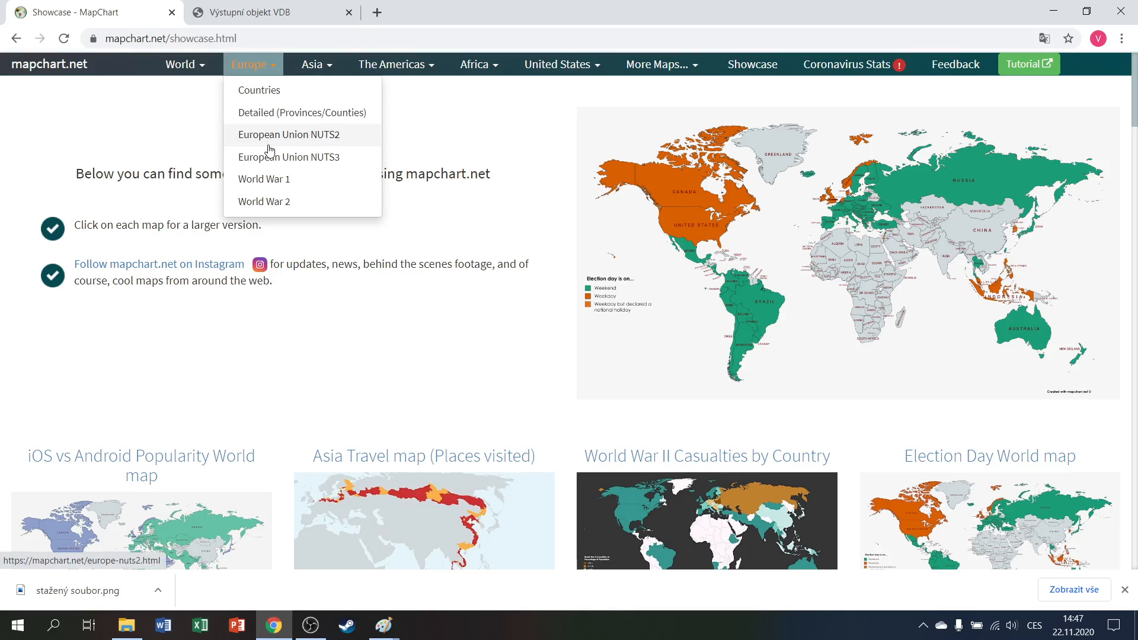
pyautogui.click(266, 118)
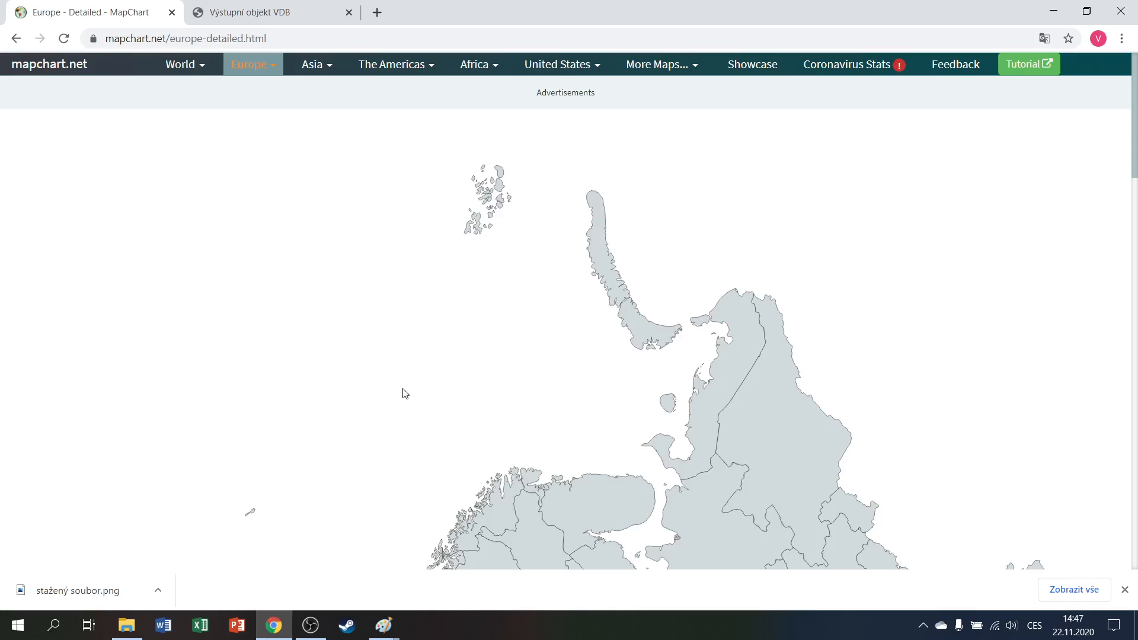
# Examine the regional subdivisions across the blank detailed Europe map, including those of France and Italy.
pyautogui.scroll(-5, 413, 393)
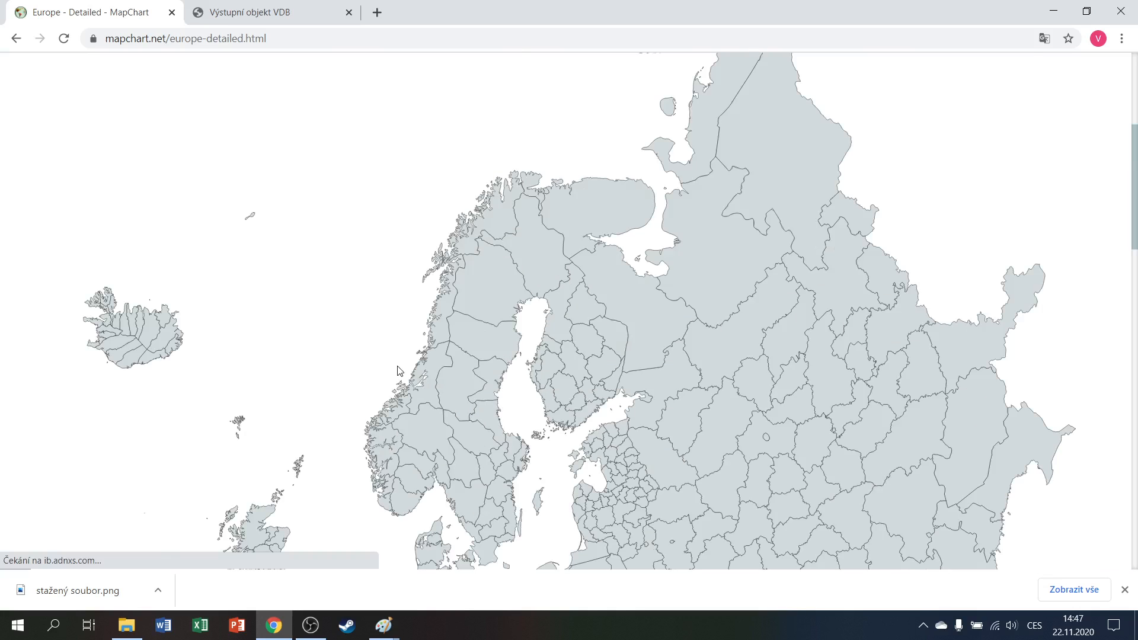
pyautogui.scroll(-6, 399, 370)
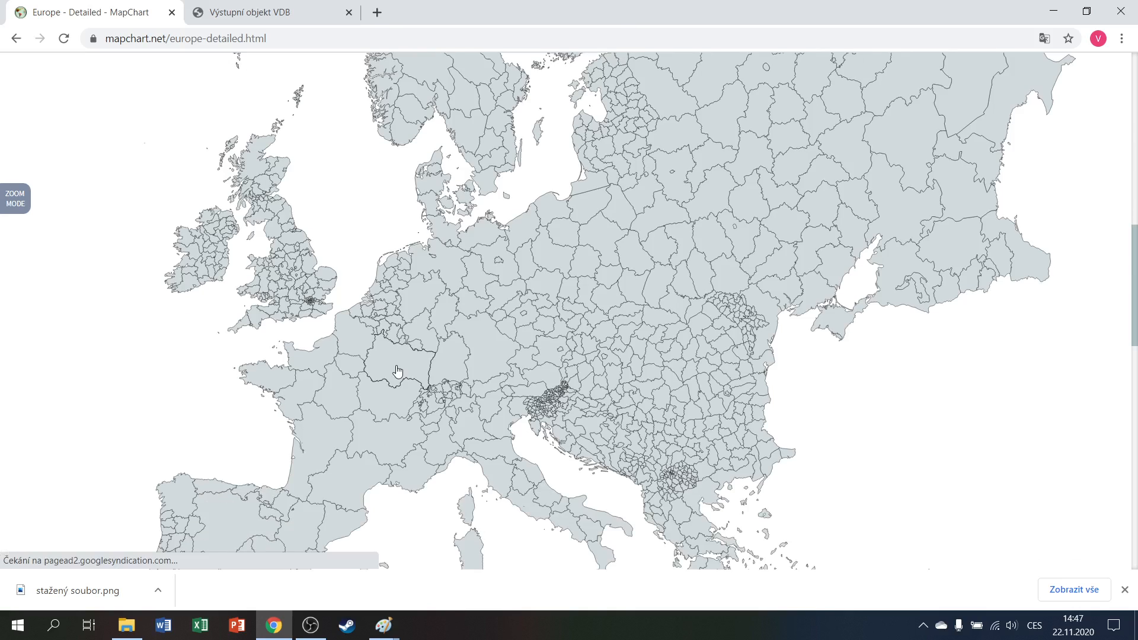
pyautogui.scroll(-1, 397, 370)
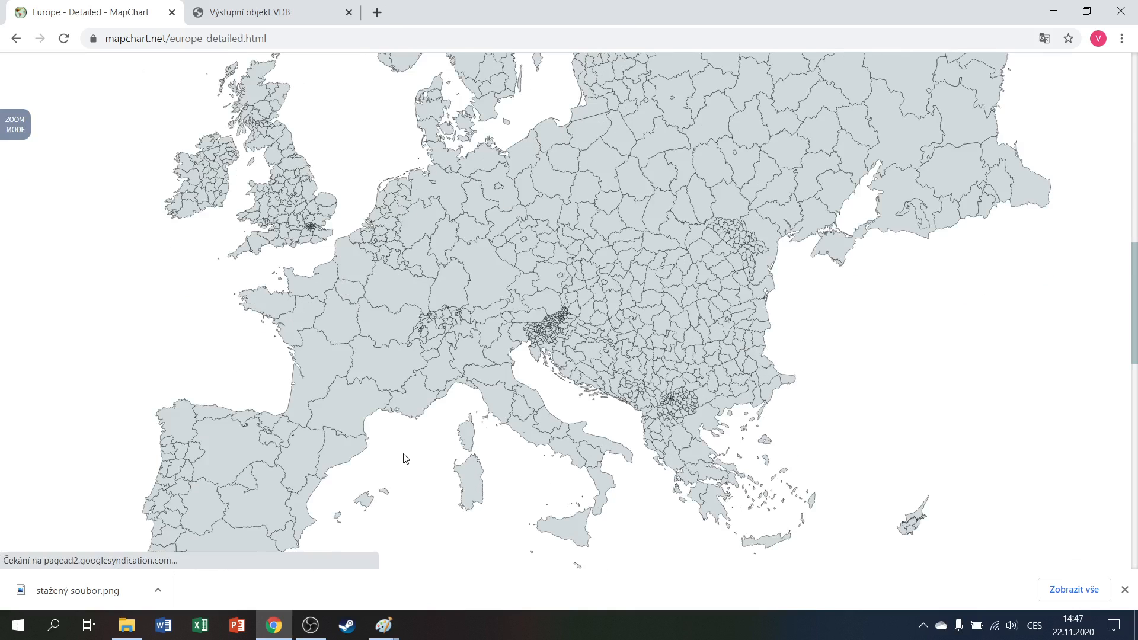
pyautogui.scroll(-2, 405, 458)
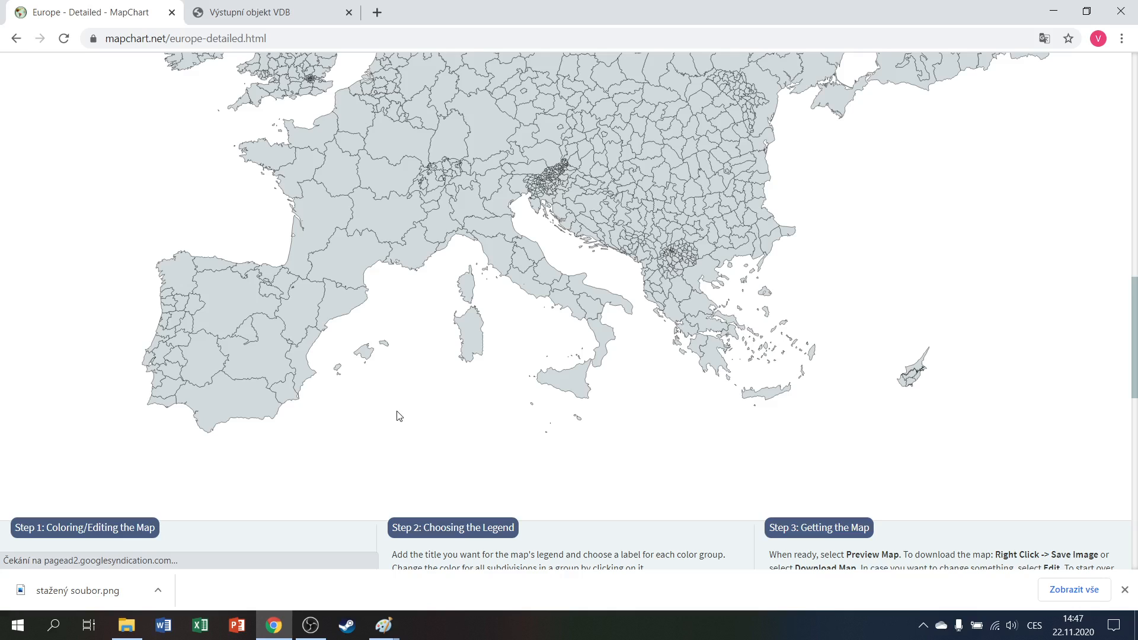
pyautogui.scroll(1, 399, 416)
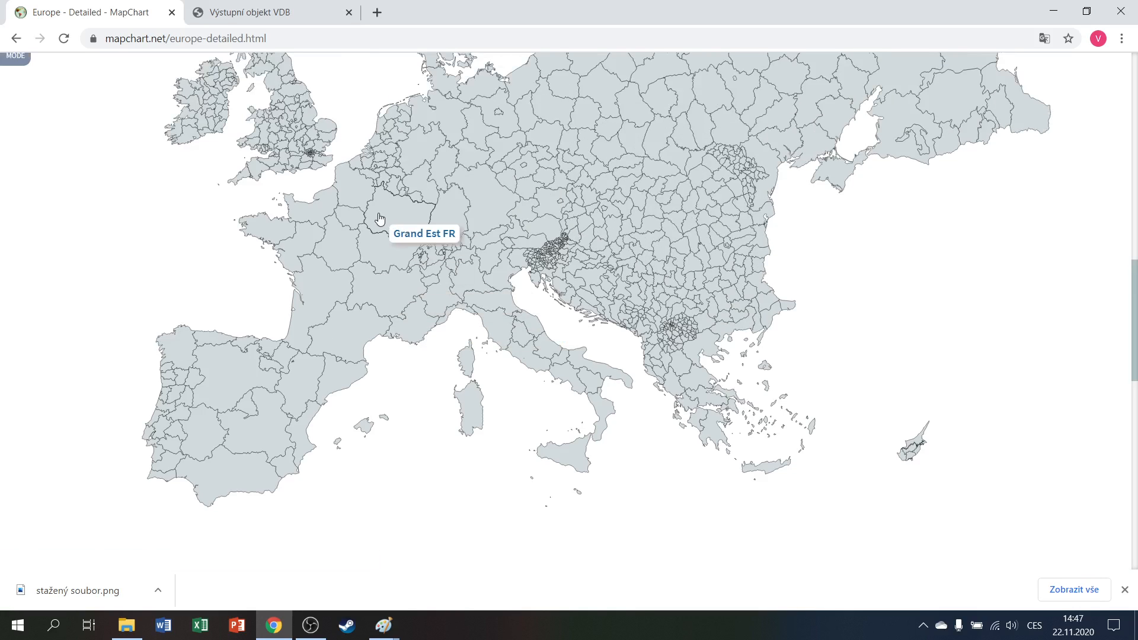
pyautogui.scroll(2, 424, 433)
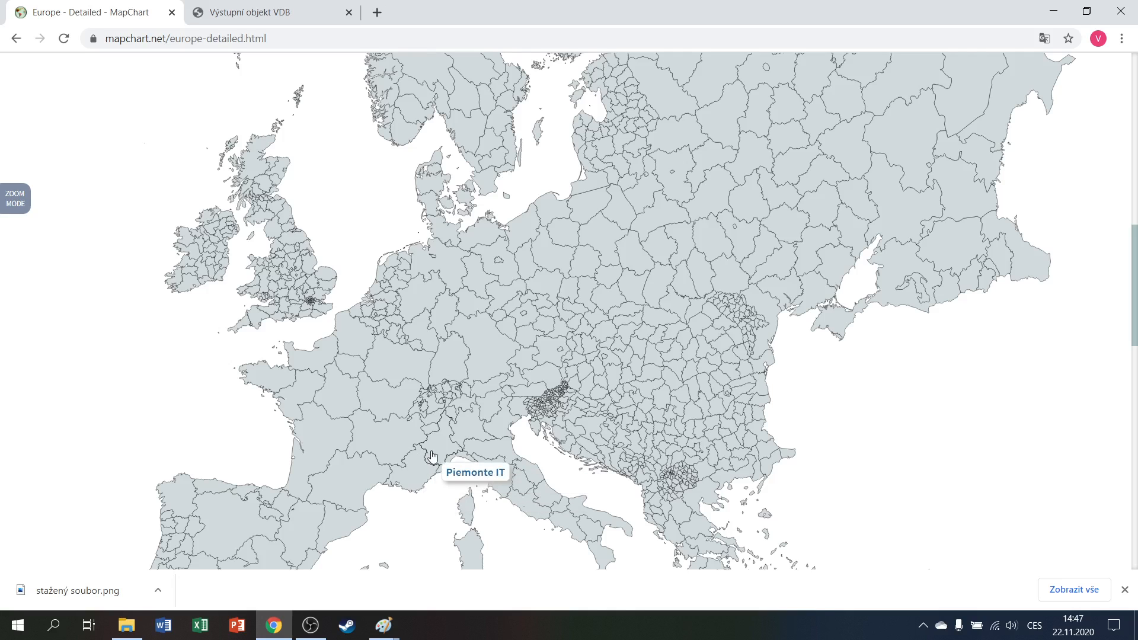
pyautogui.scroll(5, 427, 456)
pyautogui.scroll(7, 427, 456)
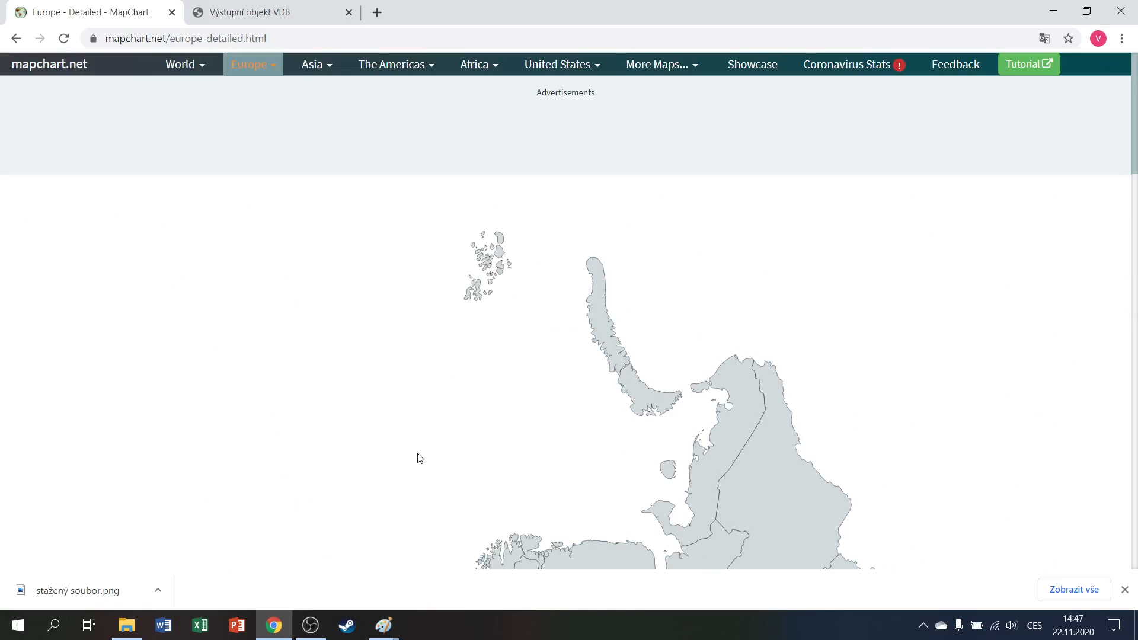